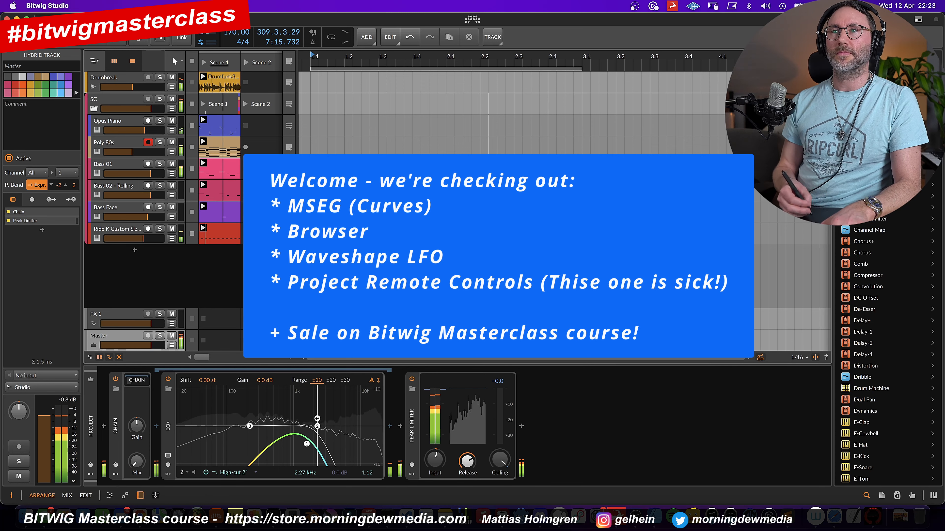
Step: Open the device browser ahead of Polymer on the Poly 80s track and look through its instrument, effect, plug-in, library and package sections
{"action": "left_click", "coordinate": [140, 147]}
{"action": "left_click", "coordinate": [149, 426]}
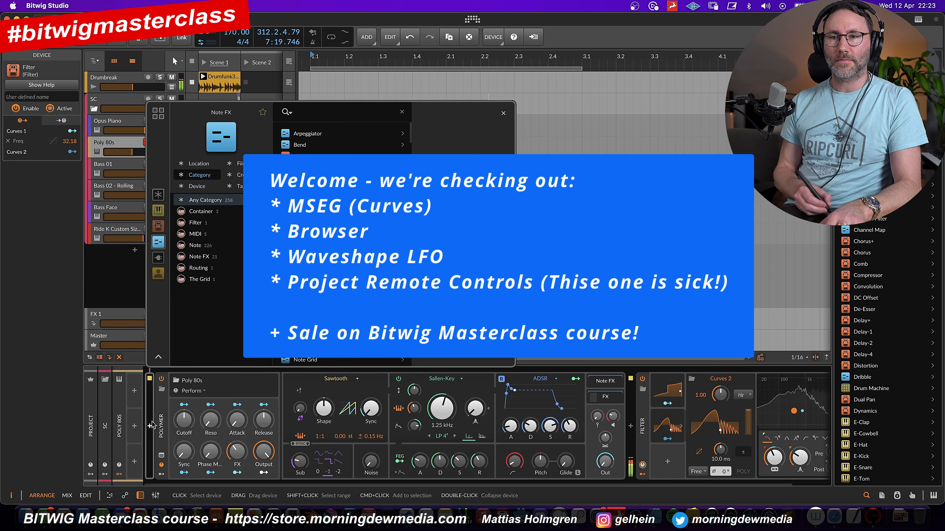
{"action": "left_click", "coordinate": [158, 212]}
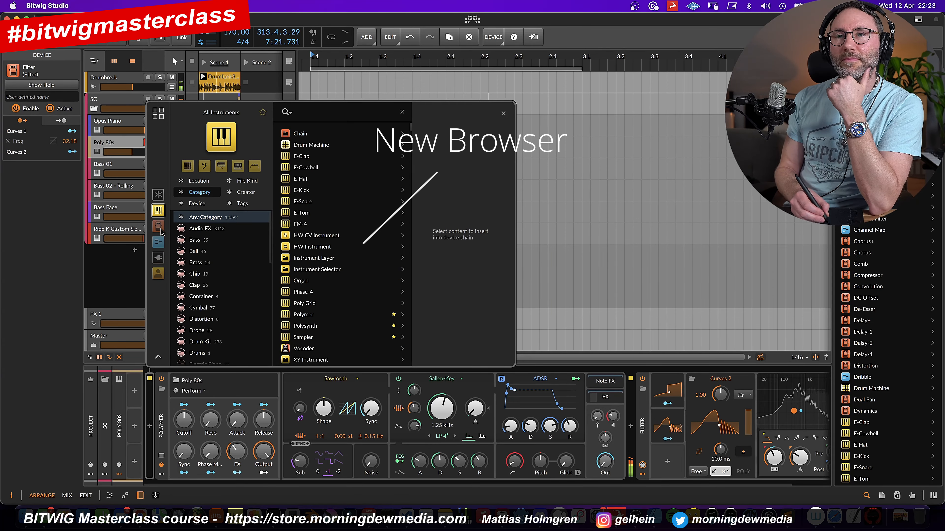
{"action": "left_click", "coordinate": [159, 226]}
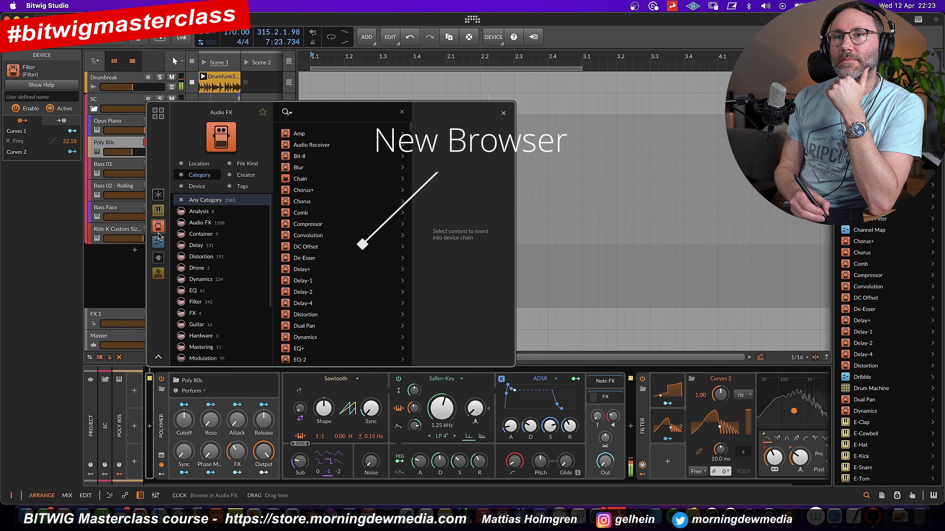
{"action": "left_click", "coordinate": [158, 242]}
{"action": "left_click", "coordinate": [158, 258]}
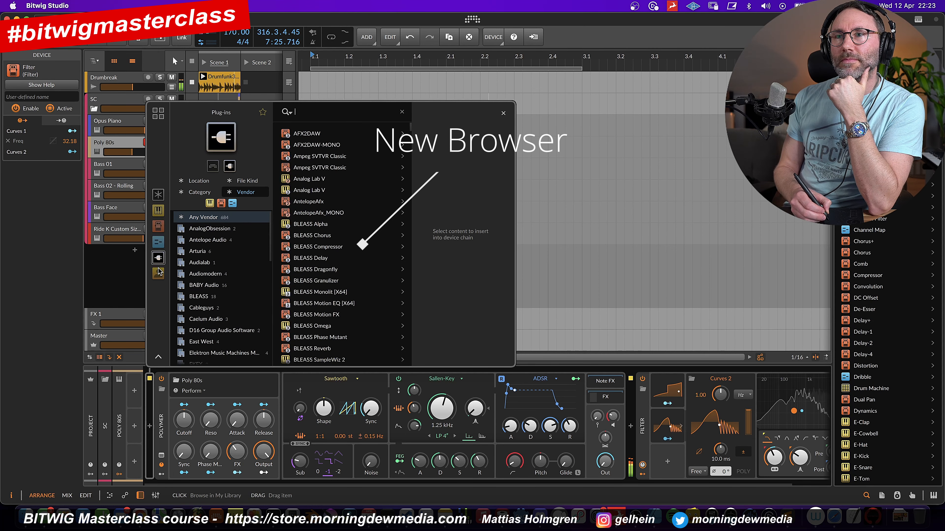
{"action": "left_click", "coordinate": [159, 274]}
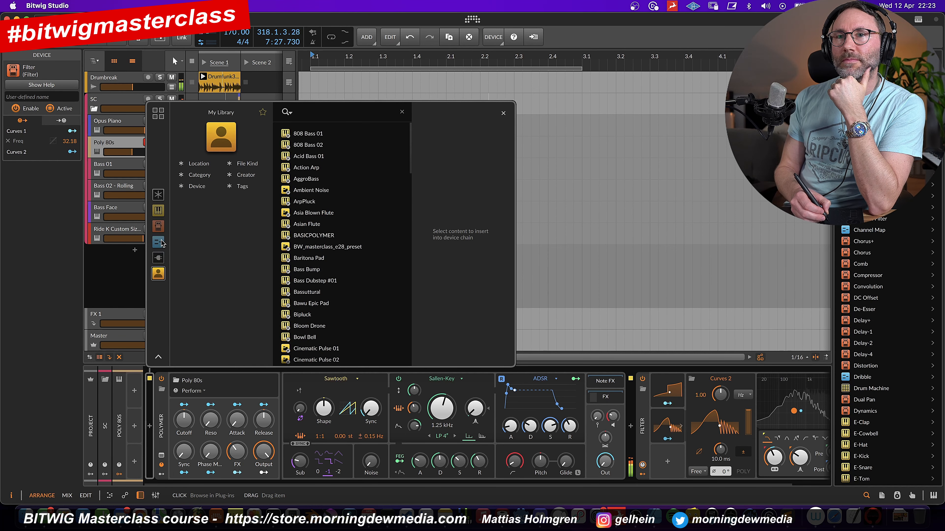
{"action": "left_click", "coordinate": [158, 195]}
{"action": "left_click", "coordinate": [159, 114]}
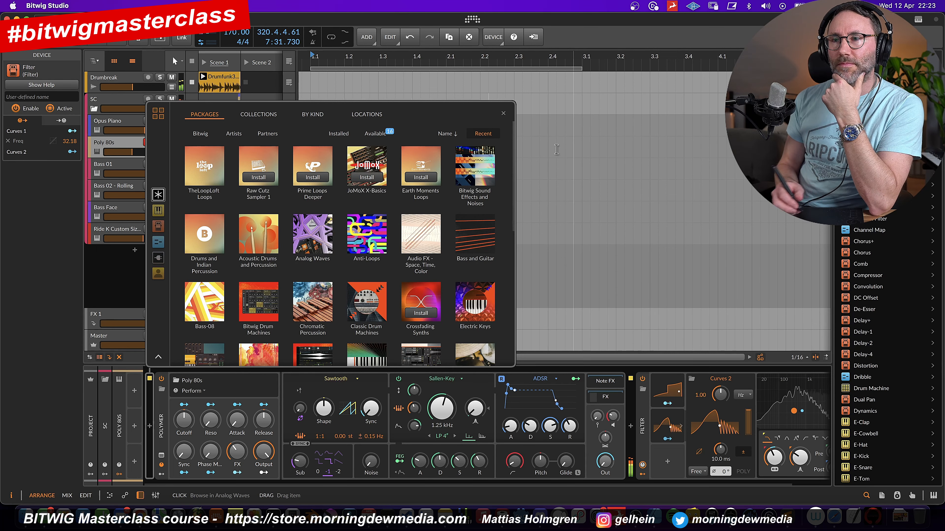
{"action": "left_click", "coordinate": [503, 113]}
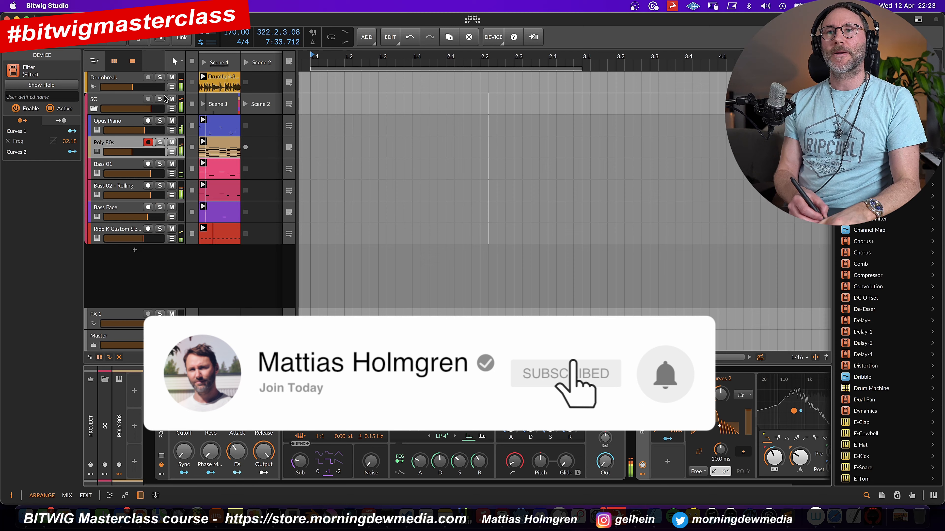
Step: Mute the Bass 01, Bass 02 - Rolling and Bass Face tracks
{"action": "left_click", "coordinate": [171, 164]}
{"action": "left_click", "coordinate": [171, 185]}
{"action": "left_click", "coordinate": [171, 207]}
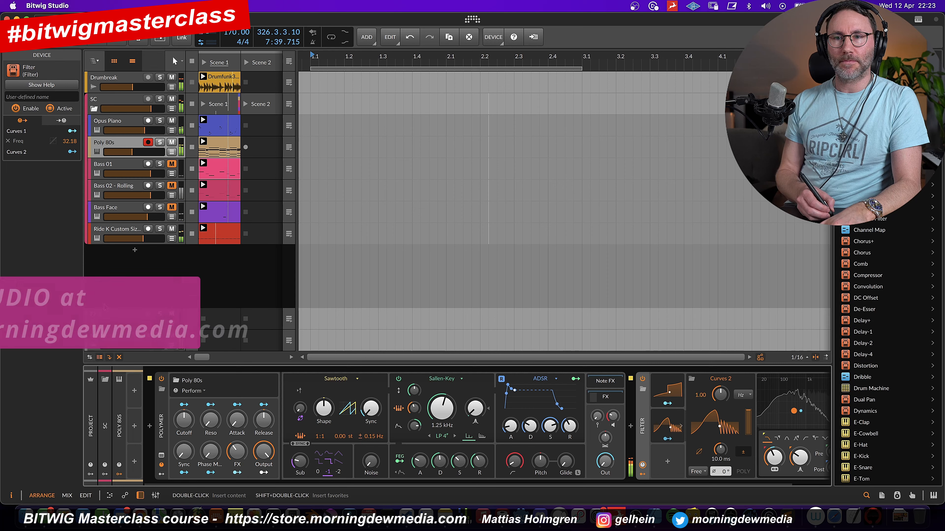
Step: Raise the Chain device's Mix on the Master track and mute the Drumbreak track
{"action": "left_click", "coordinate": [112, 336]}
{"action": "left_click_drag", "start_coordinate": [137, 461], "coordinate": [137, 419]}
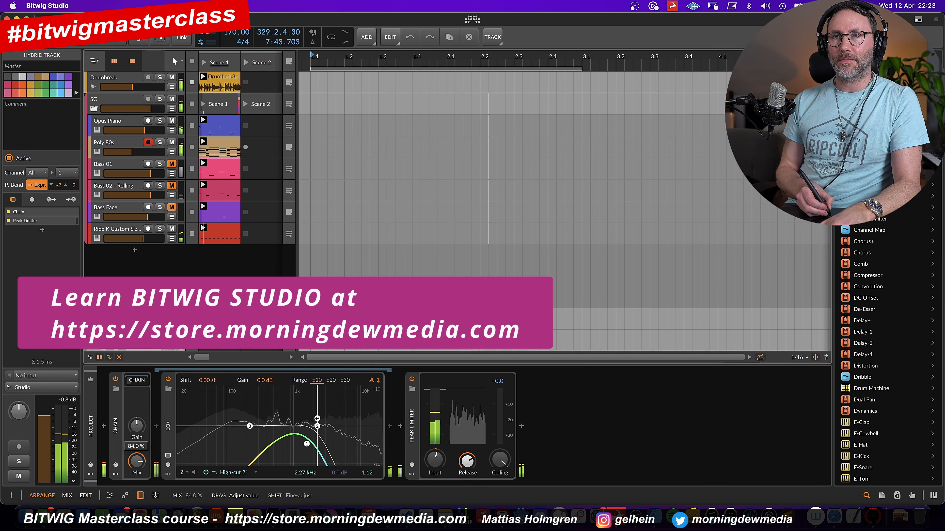
{"action": "left_click", "coordinate": [171, 77]}
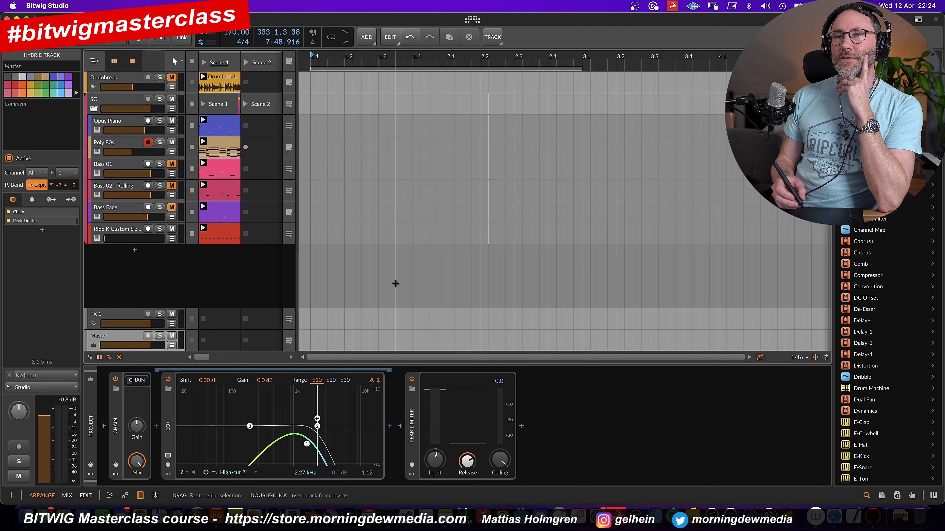
Step: Try out scrolling and zooming on the arranger timeline and return the play position to bar 1
{"action": "left_click", "coordinate": [395, 284]}
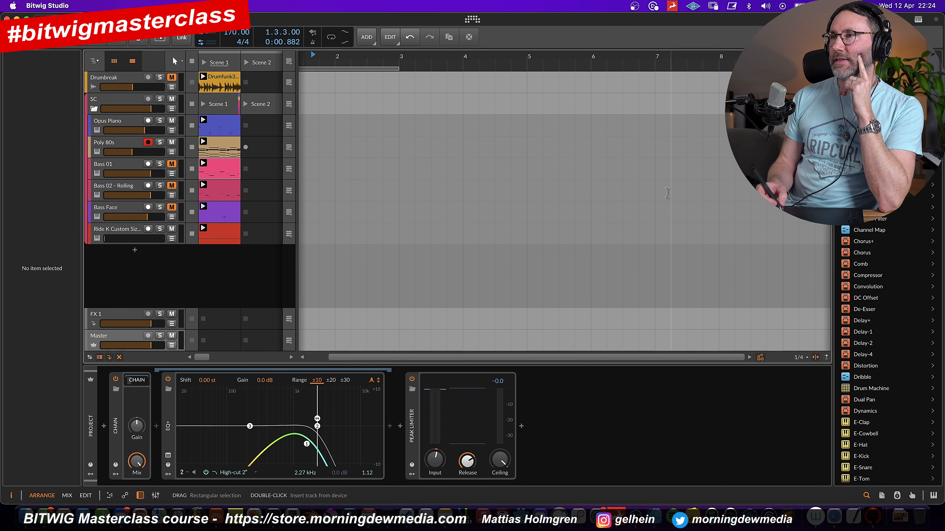
{"action": "scroll", "coordinate": [667, 193], "scroll_direction": "right", "scroll_amount": 4}
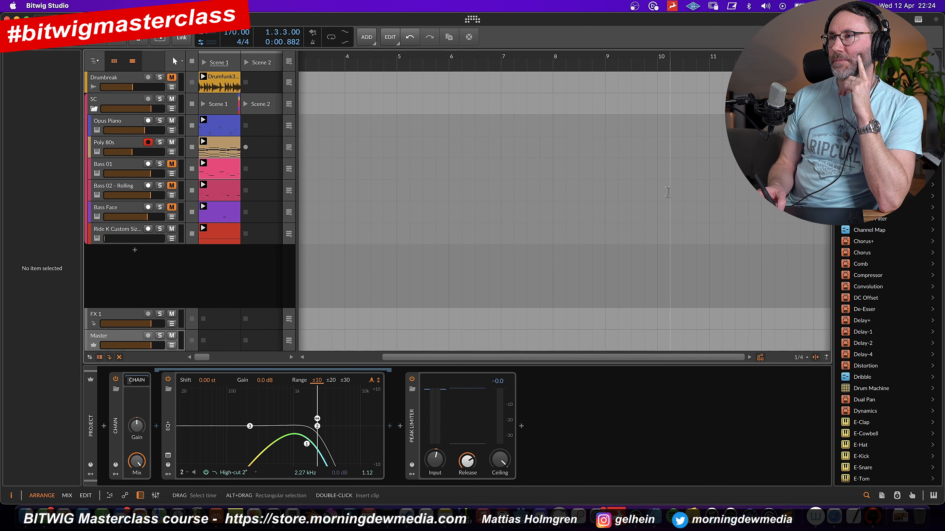
{"action": "scroll", "coordinate": [390, 236], "scroll_direction": "down", "scroll_amount": 3}
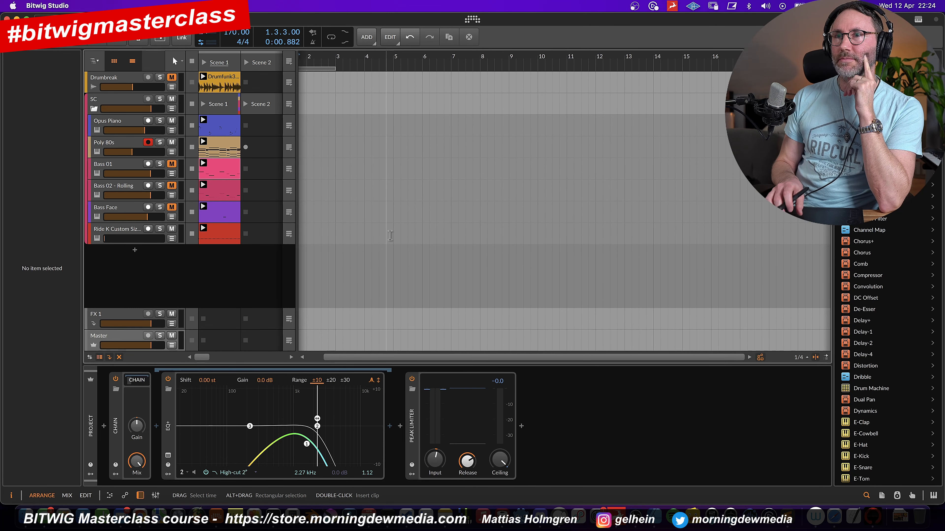
{"action": "scroll", "coordinate": [390, 236], "scroll_direction": "left", "scroll_amount": 2}
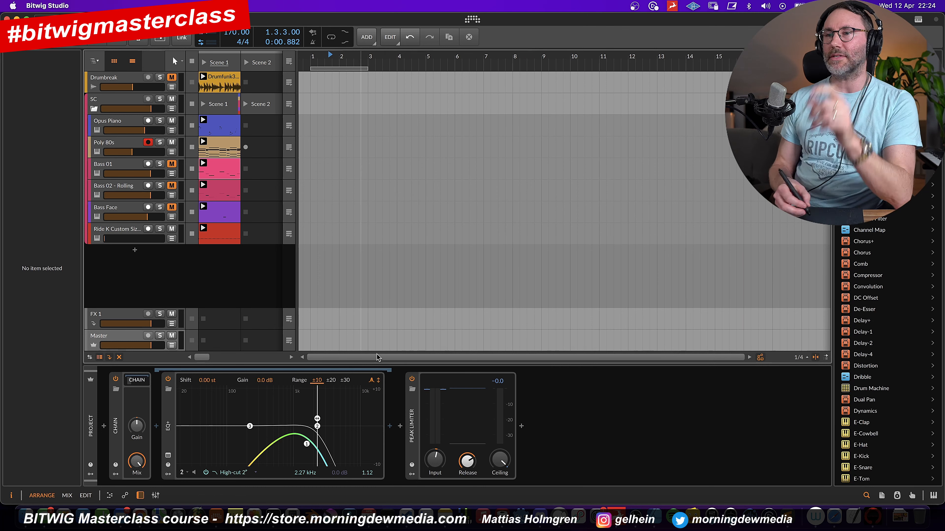
{"action": "left_click_drag", "start_coordinate": [410, 361], "coordinate": [410, 367]}
{"action": "left_click_drag", "start_coordinate": [410, 57], "coordinate": [409, 91]}
{"action": "left_click", "coordinate": [311, 57]}
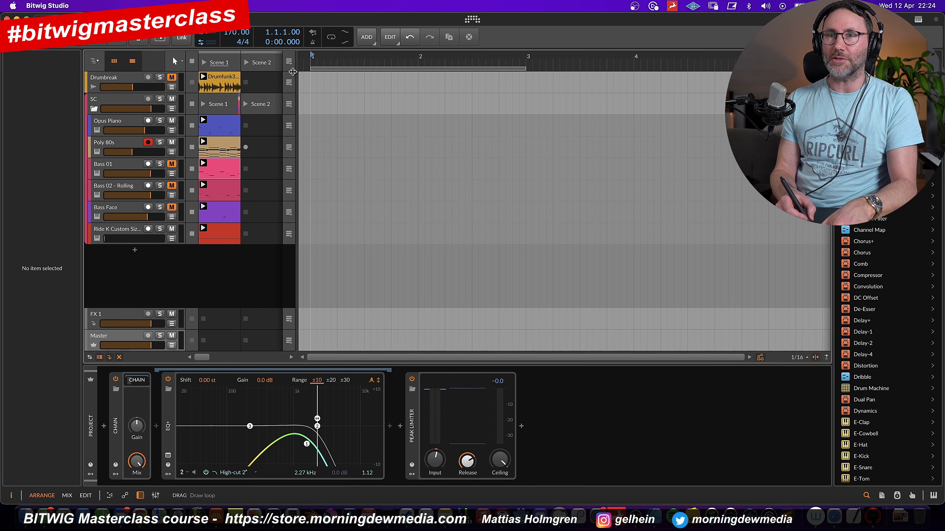
Step: Open the Duck 01 curve from the SC group's Tool device in the Curves editor, moving and enlarging the editor window over the arranger
{"action": "left_click", "coordinate": [125, 101]}
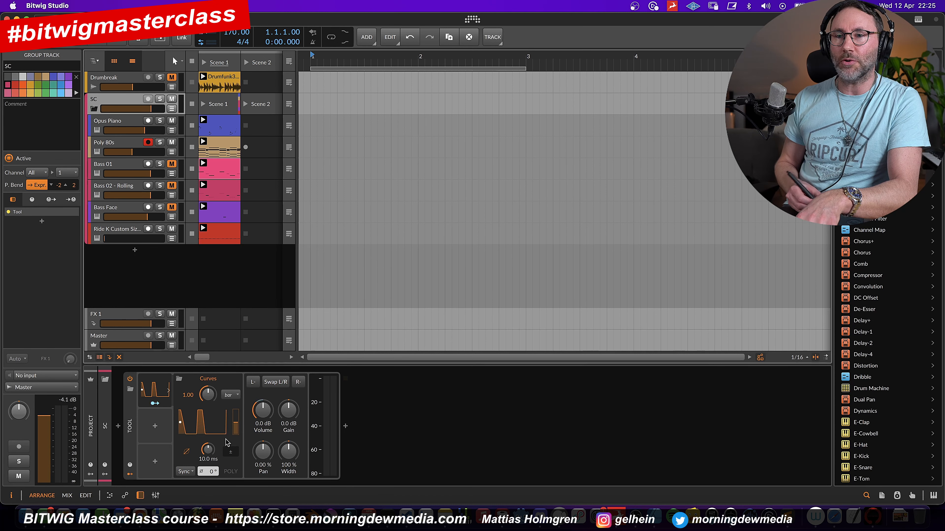
{"action": "left_click", "coordinate": [215, 436]}
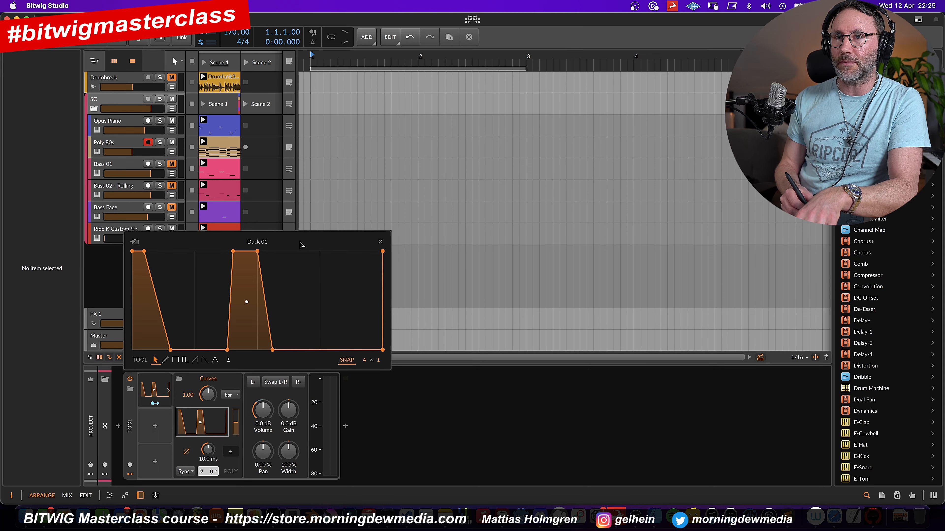
{"action": "left_click_drag", "start_coordinate": [301, 244], "coordinate": [472, 132]}
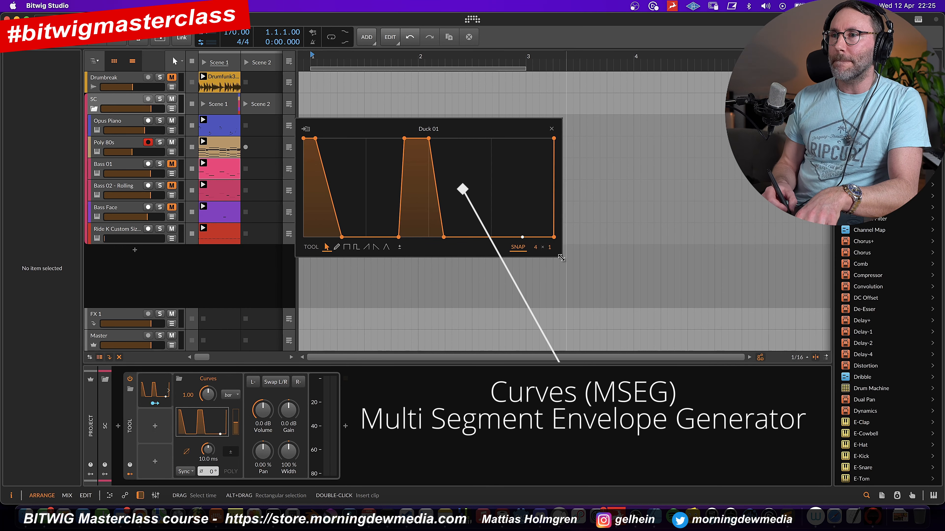
{"action": "left_click_drag", "start_coordinate": [559, 255], "coordinate": [775, 372]}
{"action": "left_click_drag", "start_coordinate": [574, 44], "coordinate": [576, 86]}
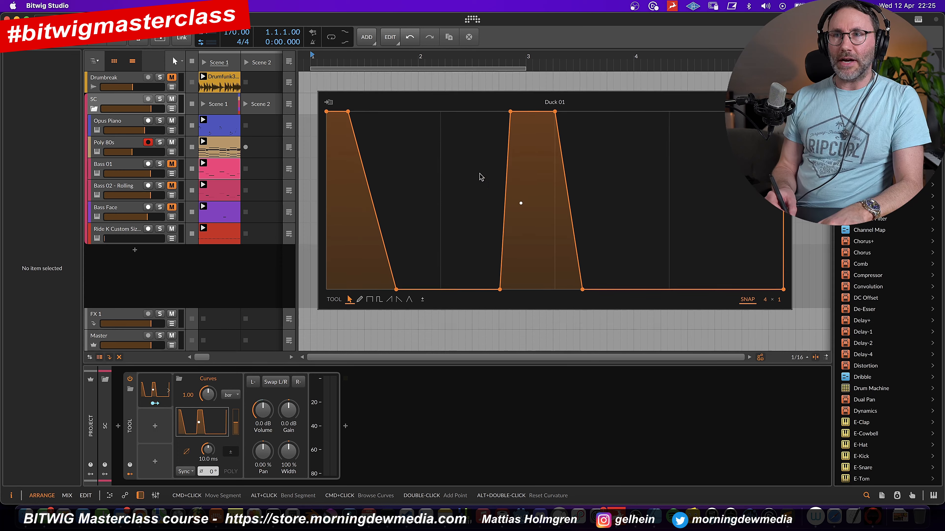
Step: Compare the Drumbreak track with the SC group, folding and unfolding the group's child tracks
{"action": "left_click", "coordinate": [126, 113]}
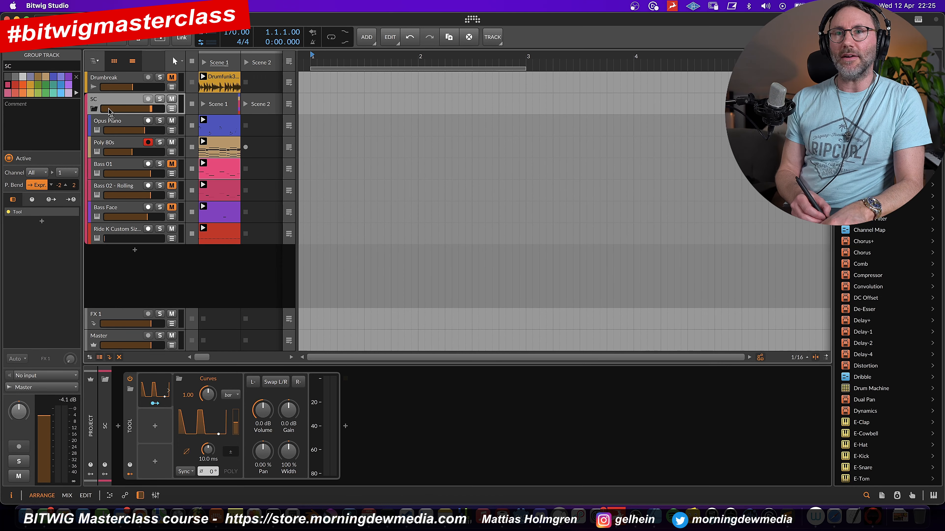
{"action": "left_click", "coordinate": [128, 84]}
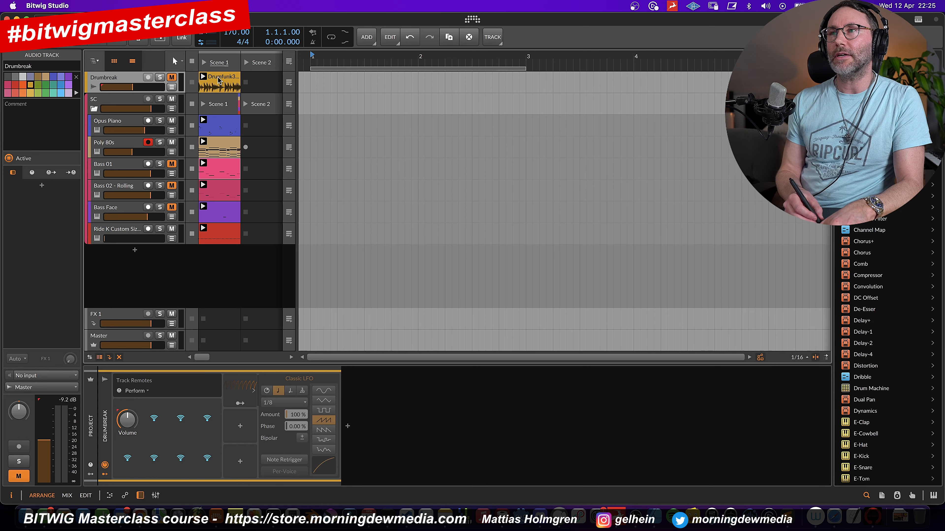
{"action": "left_click", "coordinate": [118, 103]}
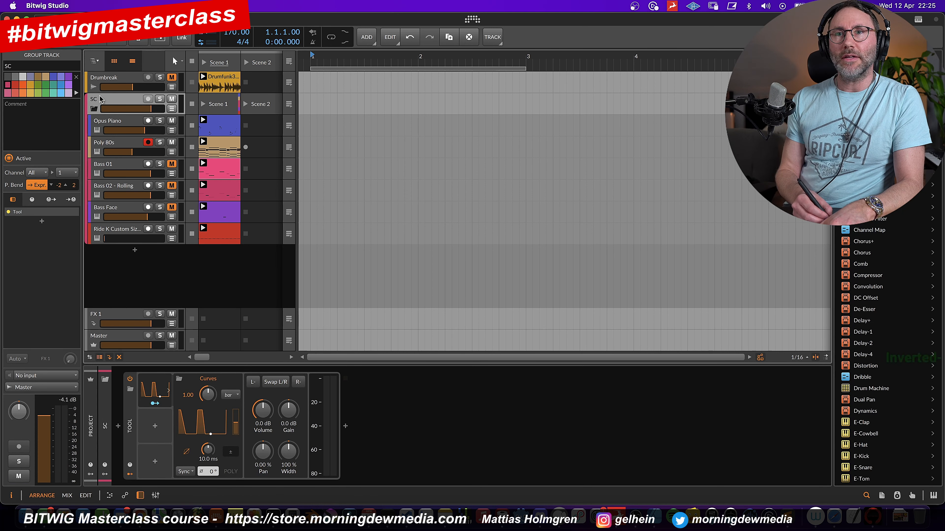
{"action": "left_click", "coordinate": [94, 109]}
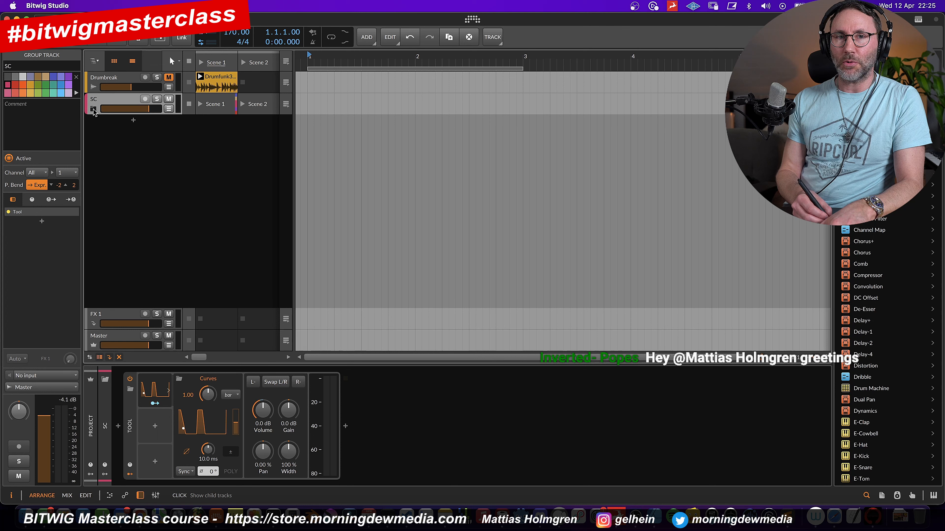
{"action": "left_click", "coordinate": [94, 109]}
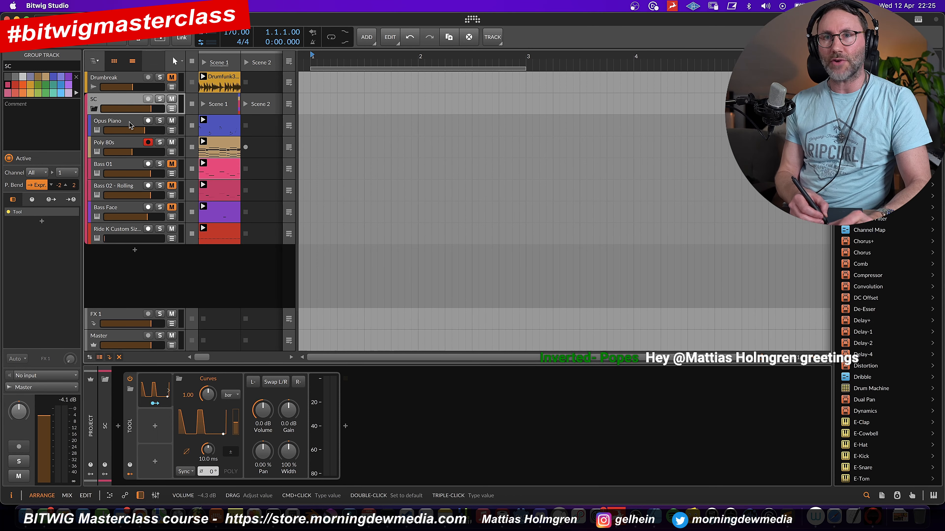
Step: Solo the Opus Piano track and play it back briefly
{"action": "left_click", "coordinate": [136, 132]}
{"action": "key", "text": "s"}
{"action": "key", "text": "space"}
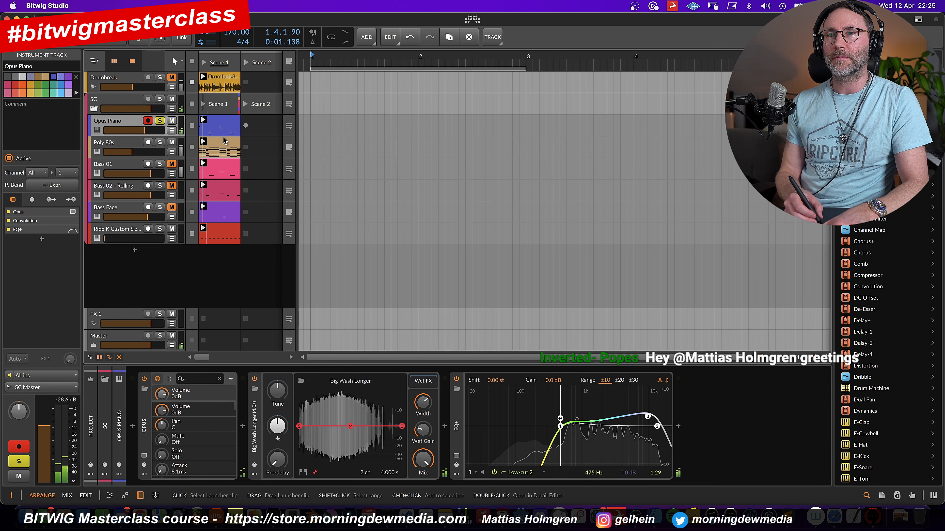
{"action": "key", "text": "space"}
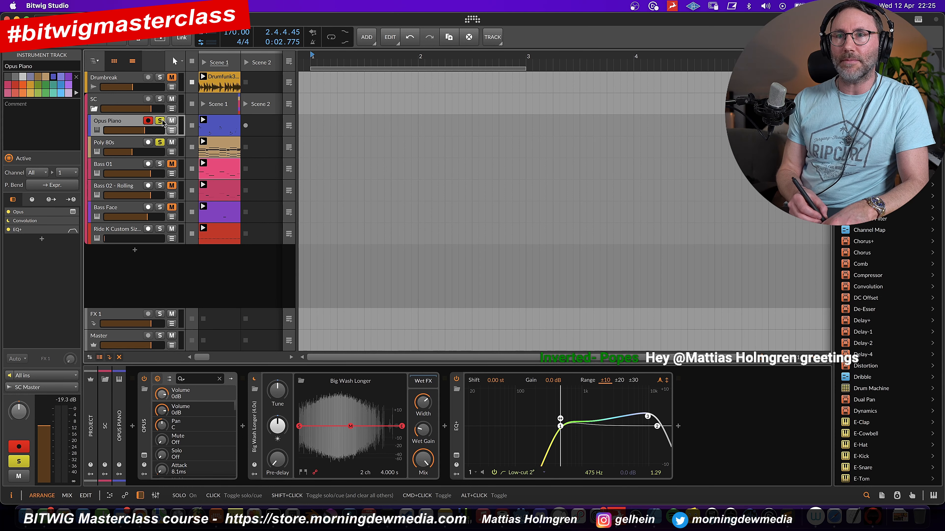
Step: Select the Poly 80s track and audition it on its own in solo
{"action": "left_click", "coordinate": [136, 147]}
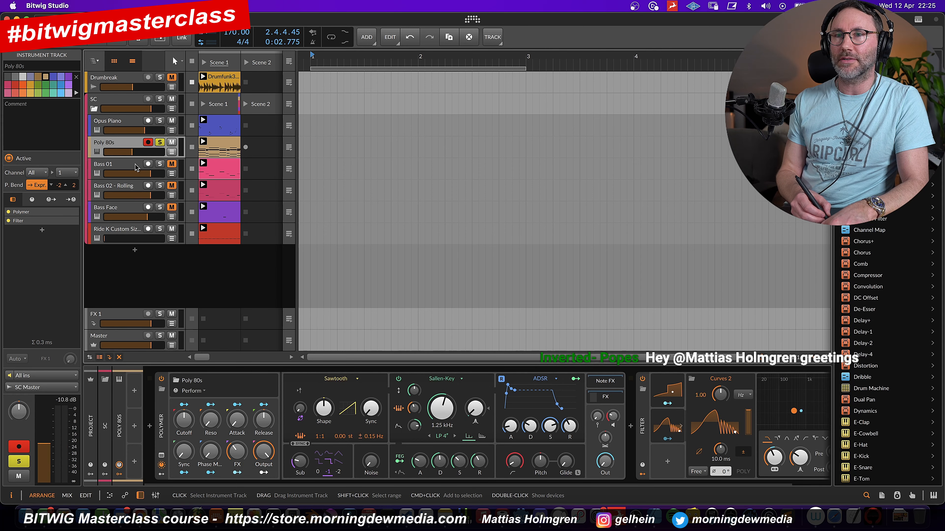
{"action": "key", "text": "space"}
{"action": "key", "text": "space"}
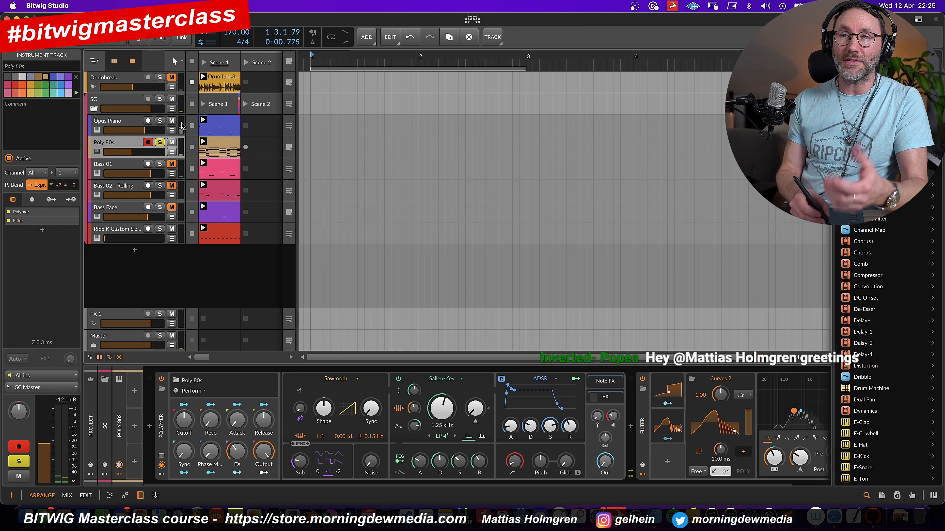
Step: Check the devices on the bass tracks and unmute Bass 01, Bass 02 - Rolling and Bass Face
{"action": "left_click", "coordinate": [134, 190]}
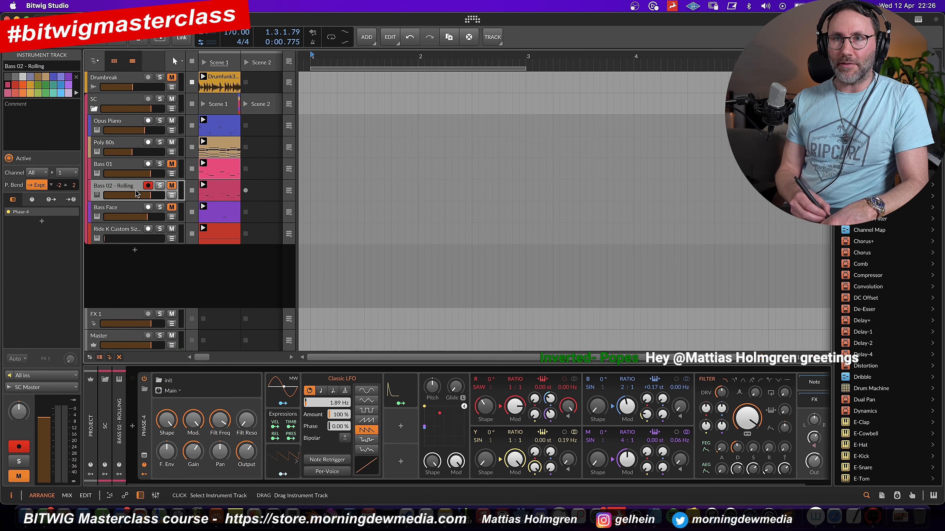
{"action": "left_click", "coordinate": [133, 216]}
{"action": "left_click", "coordinate": [133, 192]}
{"action": "left_click", "coordinate": [137, 175]}
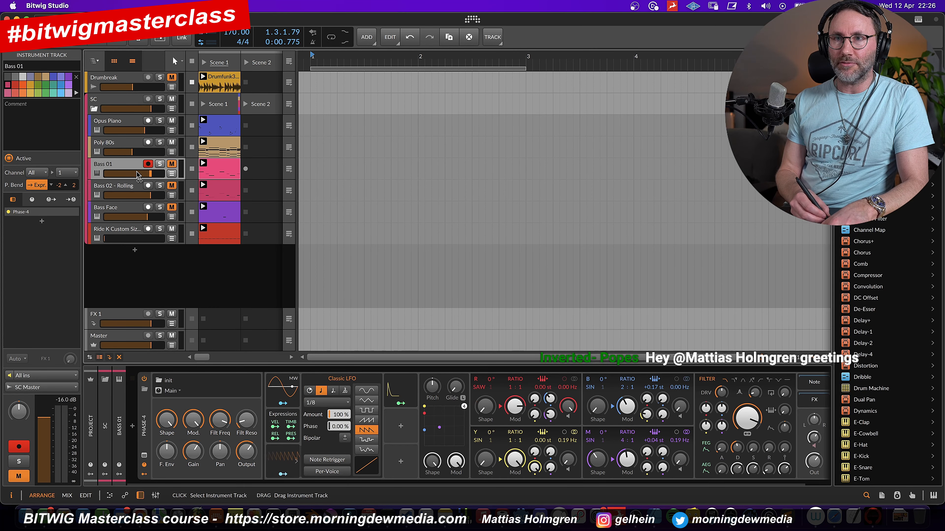
{"action": "left_click", "coordinate": [171, 164]}
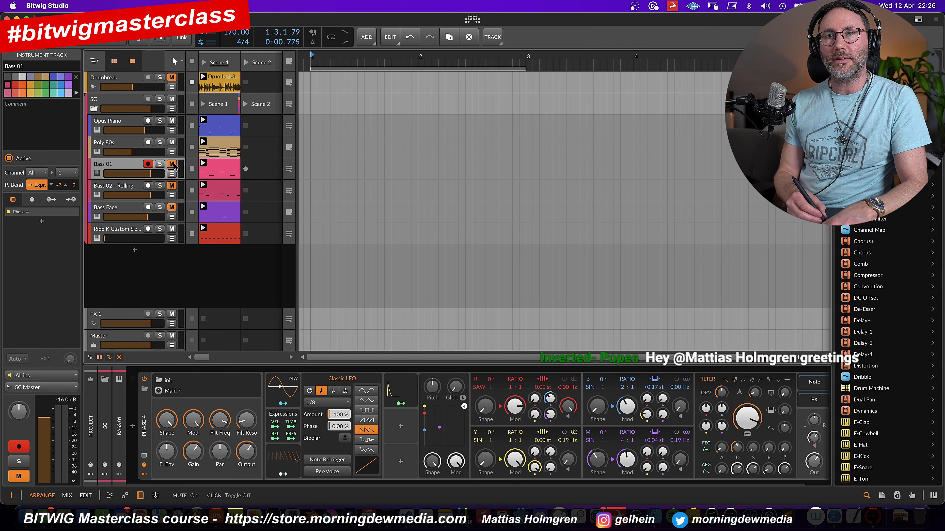
{"action": "left_click", "coordinate": [171, 207]}
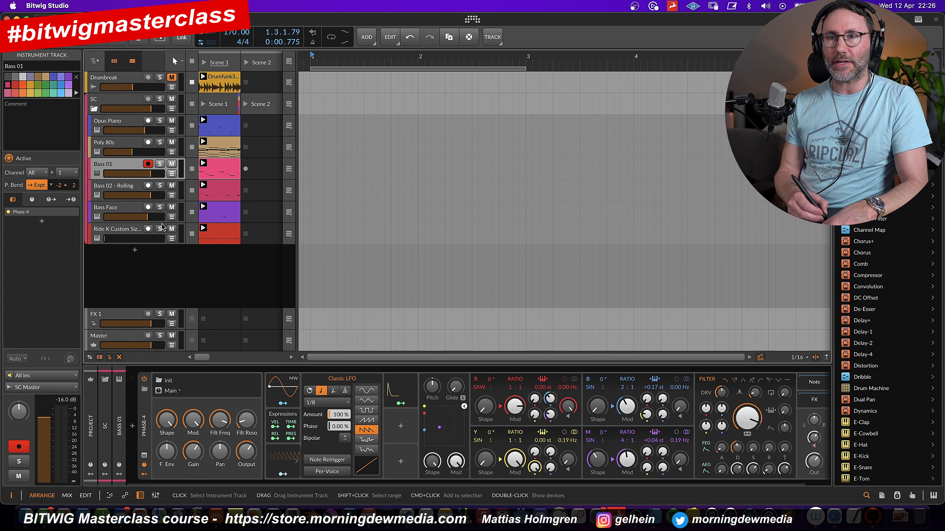
{"action": "mouse_move", "coordinate": [124, 239]}
{"action": "left_mouse_down"}
{"action": "mouse_move", "coordinate": [124, 231]}
{"action": "mouse_move", "coordinate": [124, 250]}
{"action": "left_mouse_up"}
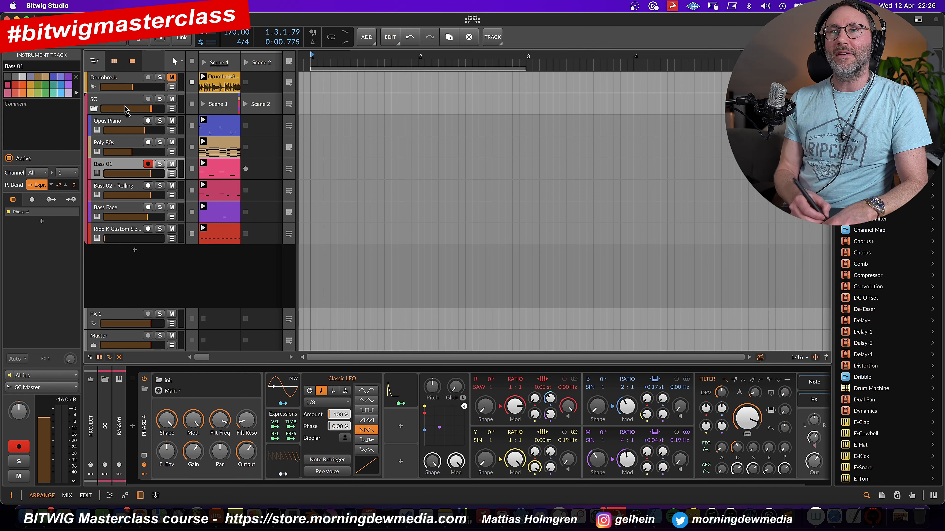
Step: Select the SC group track again and reopen its Curves modulator's Duck 01 shape for editing
{"action": "left_click", "coordinate": [128, 96]}
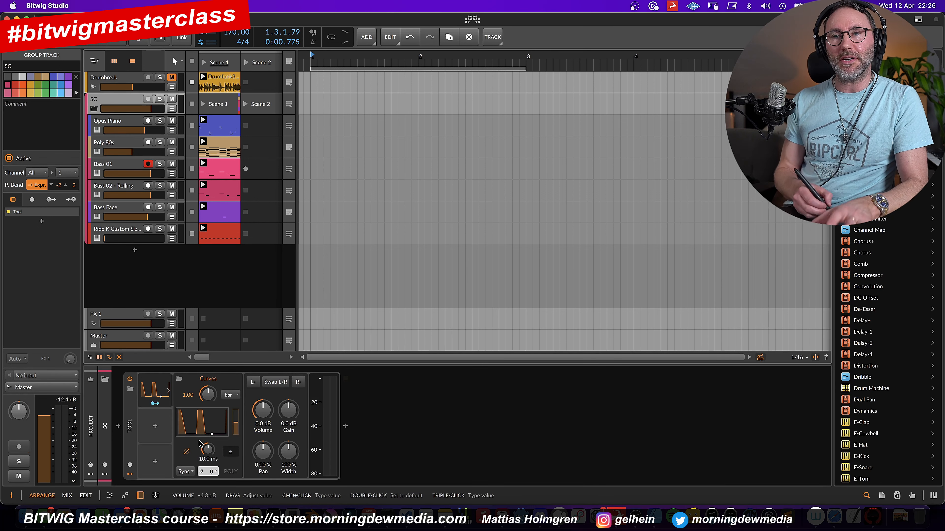
{"action": "left_click", "coordinate": [213, 421]}
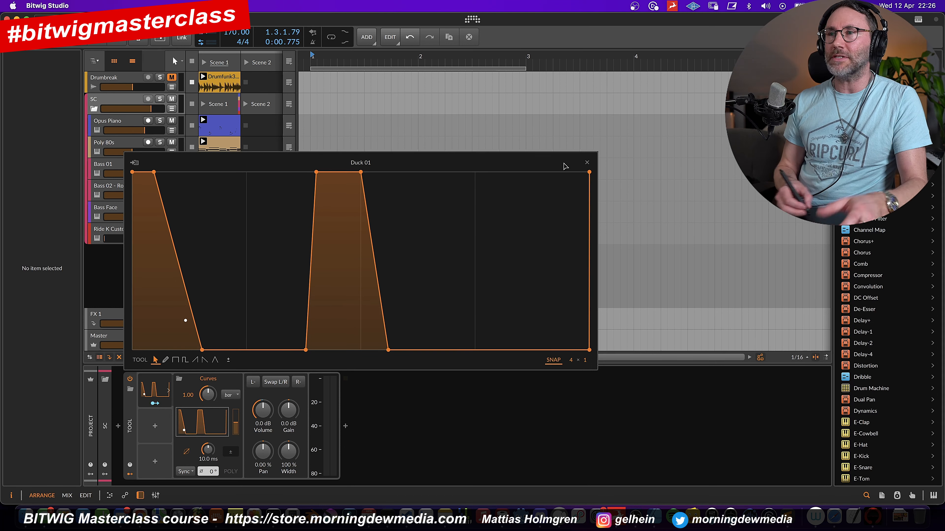
Step: Close and reopen the Duck 01 curve editor of the SC group's Curves modulator, and reposition its window
{"action": "left_click", "coordinate": [587, 163]}
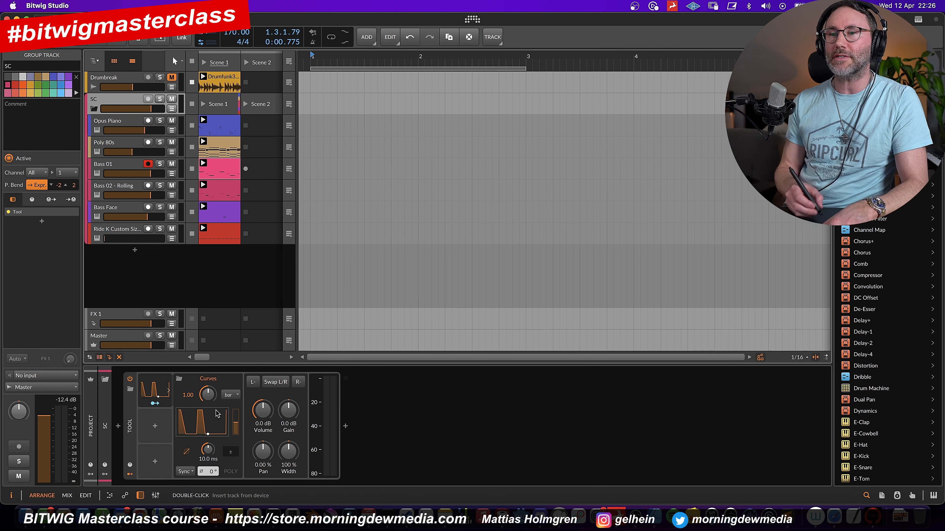
{"action": "left_click", "coordinate": [215, 426]}
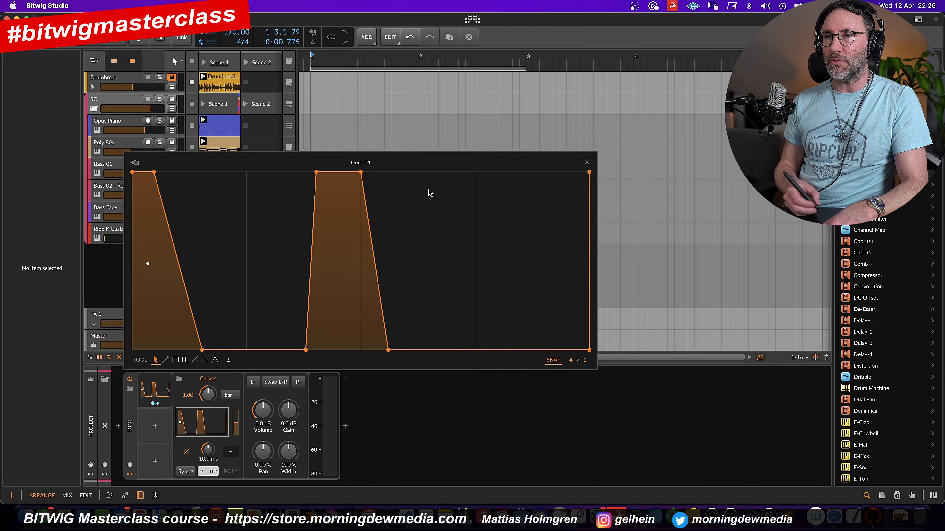
{"action": "left_click_drag", "start_coordinate": [357, 164], "coordinate": [383, 149]}
{"action": "left_click", "coordinate": [155, 427]}
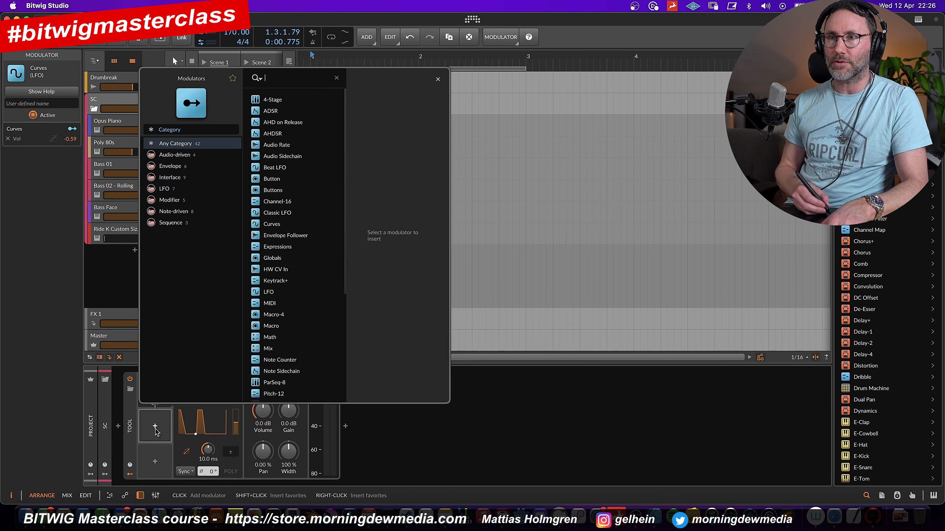
{"action": "left_click", "coordinate": [438, 79]}
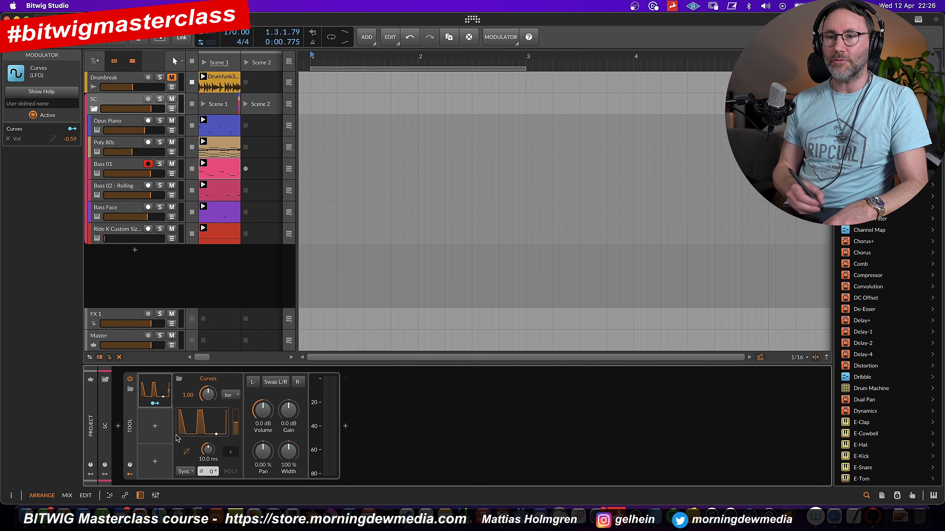
{"action": "left_click", "coordinate": [155, 426]}
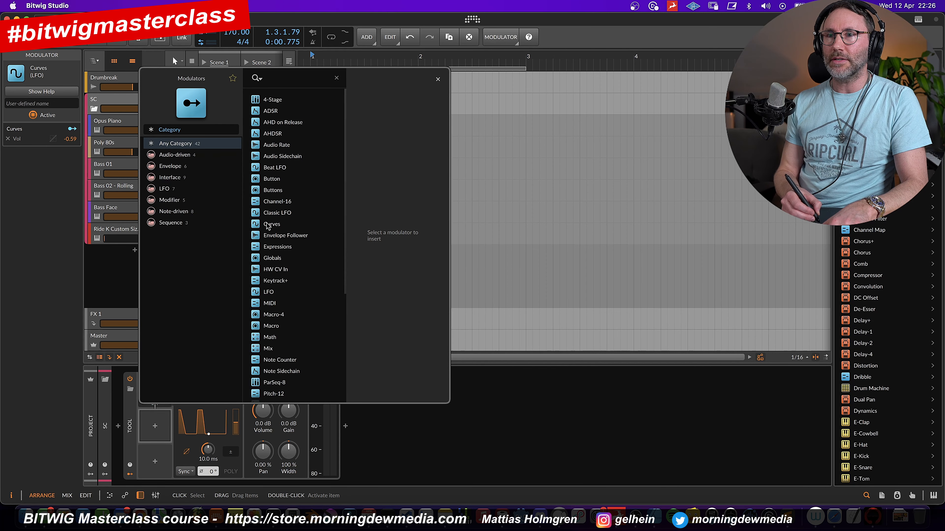
{"action": "left_click", "coordinate": [273, 225]}
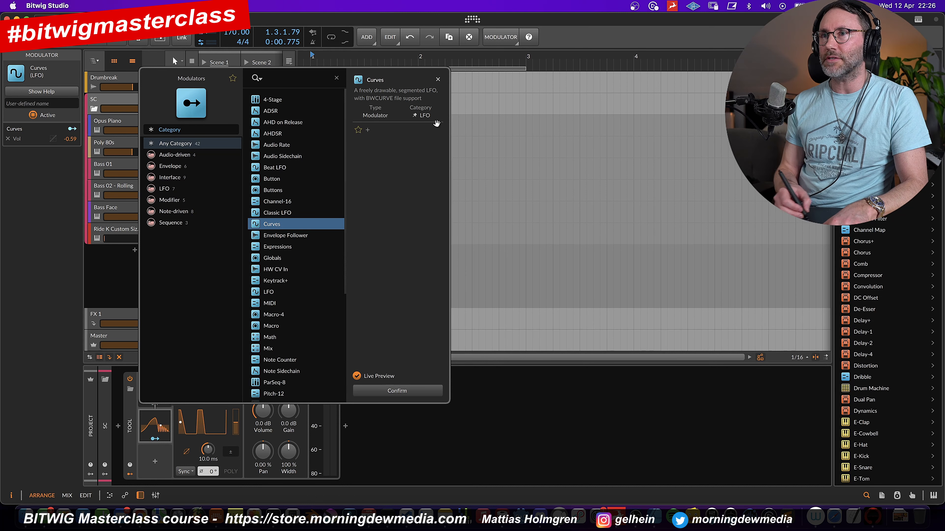
{"action": "left_click", "coordinate": [437, 78]}
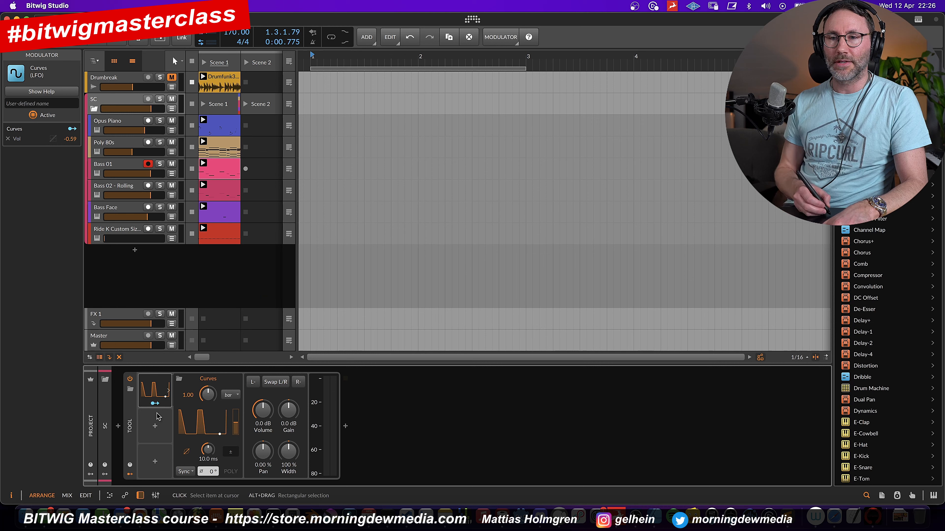
Step: Insert a second Curves modulator in the Tool device, view its default LFO curve, and undo the insertion
{"action": "left_click", "coordinate": [155, 427]}
{"action": "left_click", "coordinate": [272, 225]}
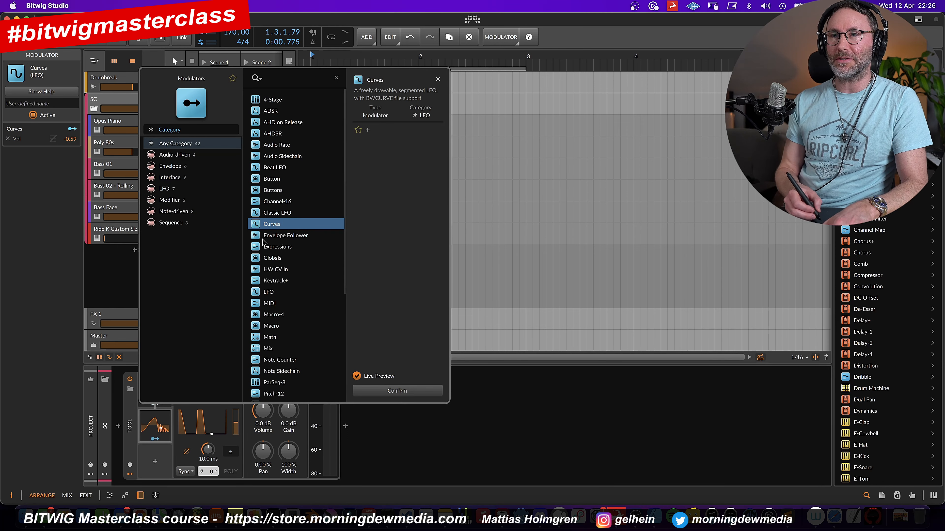
{"action": "left_click", "coordinate": [410, 392]}
{"action": "left_click", "coordinate": [167, 429]}
{"action": "left_click", "coordinate": [213, 427]}
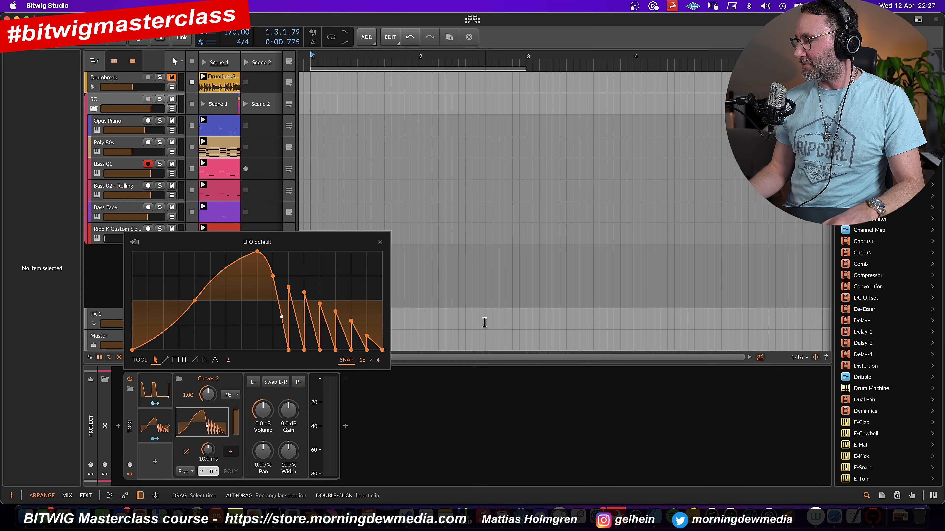
{"action": "key", "text": "super+z"}
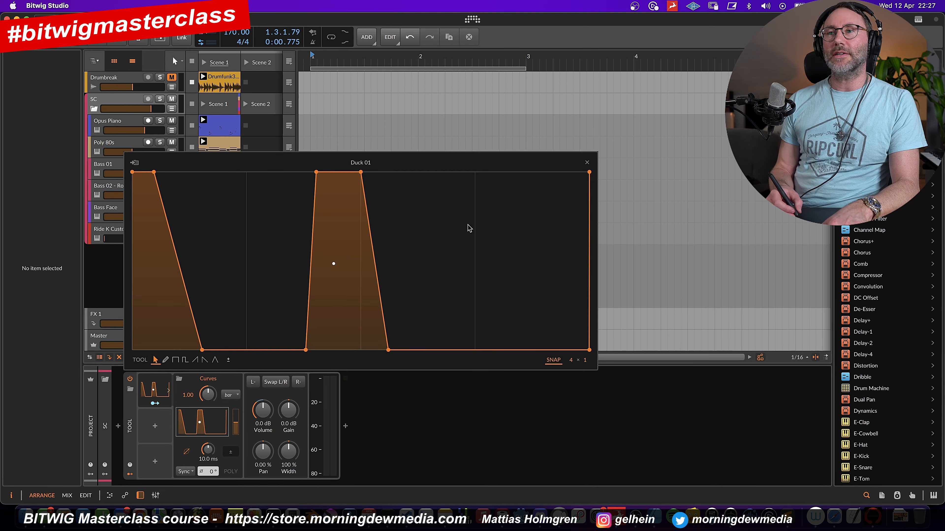
Step: Move the Duck 01 curve editor aside, check the Opus Piano track's devices, and return to the SC group track
{"action": "left_click_drag", "start_coordinate": [471, 160], "coordinate": [645, 68]}
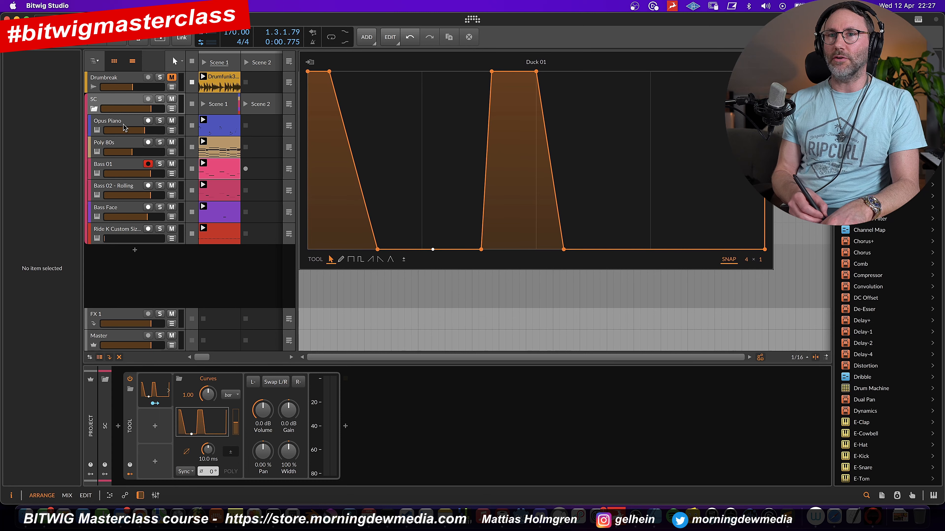
{"action": "left_click", "coordinate": [180, 129]}
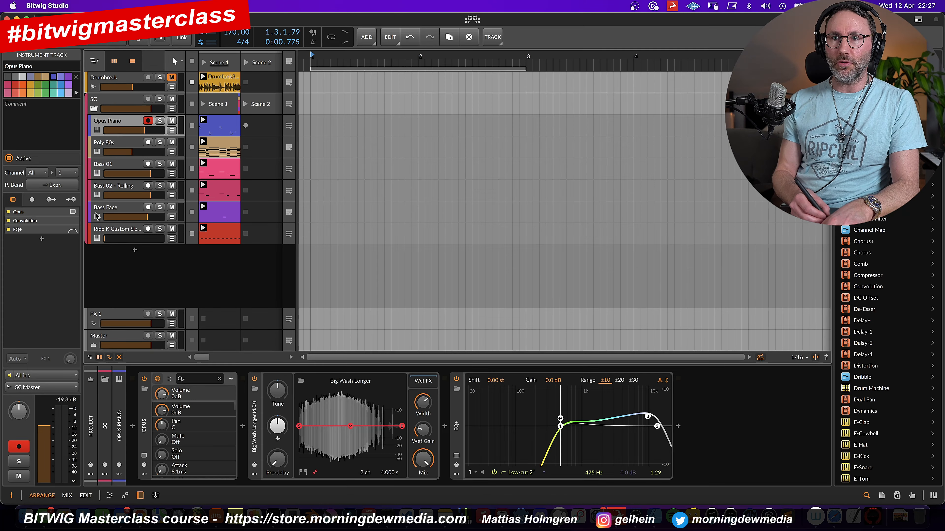
{"action": "left_click", "coordinate": [104, 104]}
{"action": "left_click", "coordinate": [586, 162]}
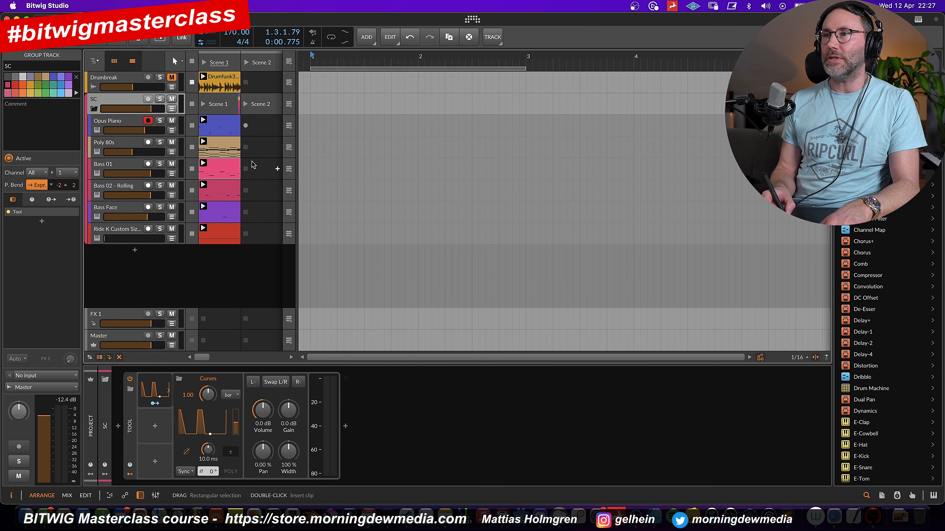
Step: Fold the SC group, play the project, and unfold the group again
{"action": "left_click", "coordinate": [93, 110]}
{"action": "key", "text": "space"}
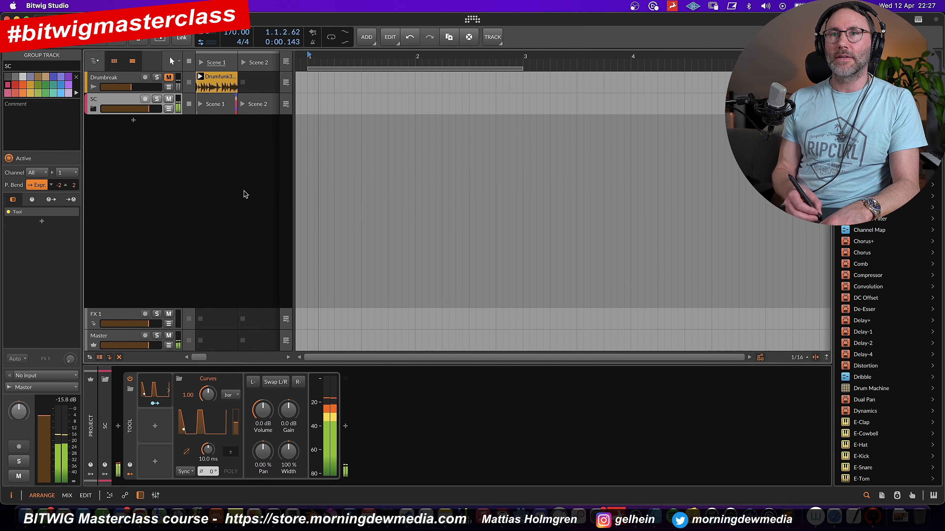
{"action": "left_click", "coordinate": [94, 109]}
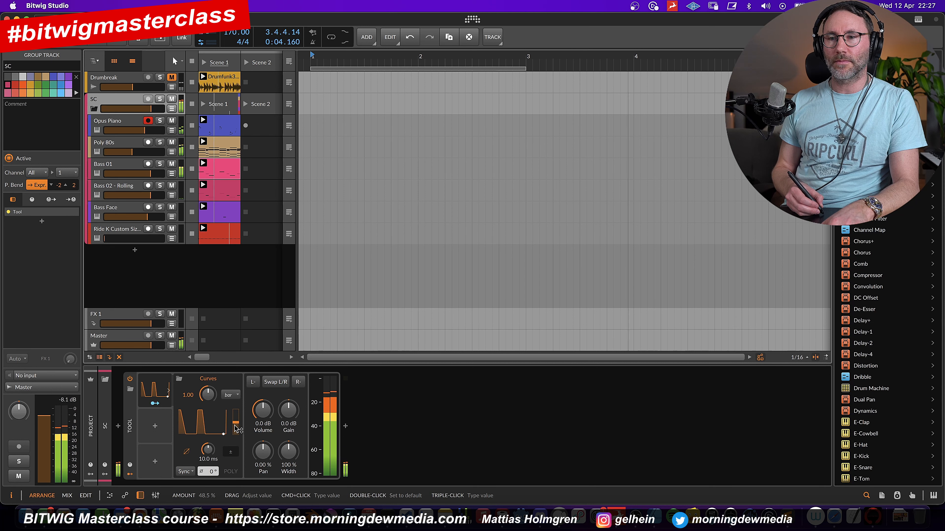
Step: Vary the modulation depth of the SC group's Curves modulator and audition the ducking
{"action": "left_click_drag", "start_coordinate": [237, 428], "coordinate": [239, 419]}
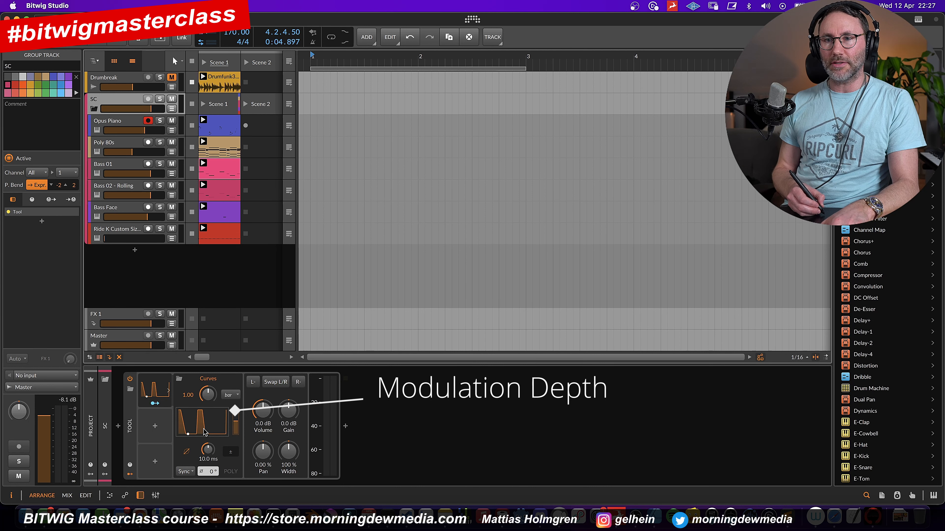
{"action": "left_click_drag", "start_coordinate": [236, 422], "coordinate": [238, 430]}
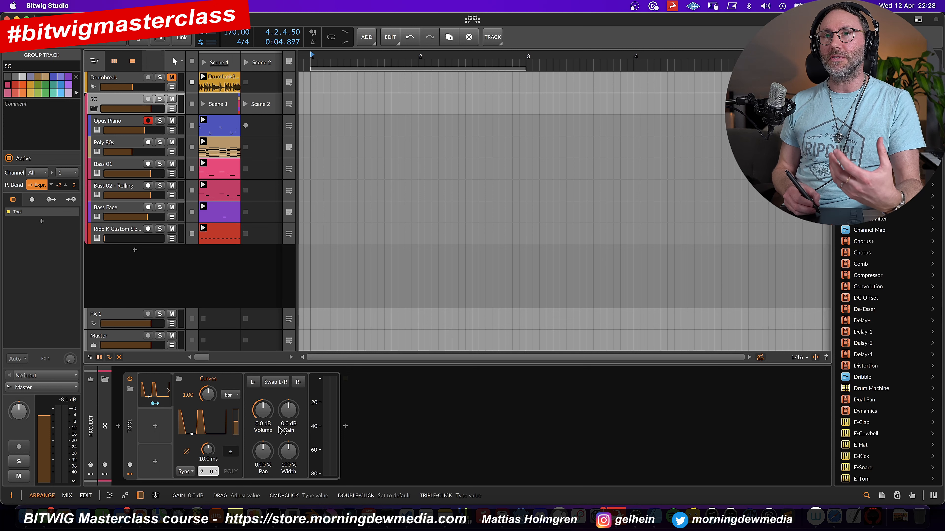
{"action": "key", "text": "space"}
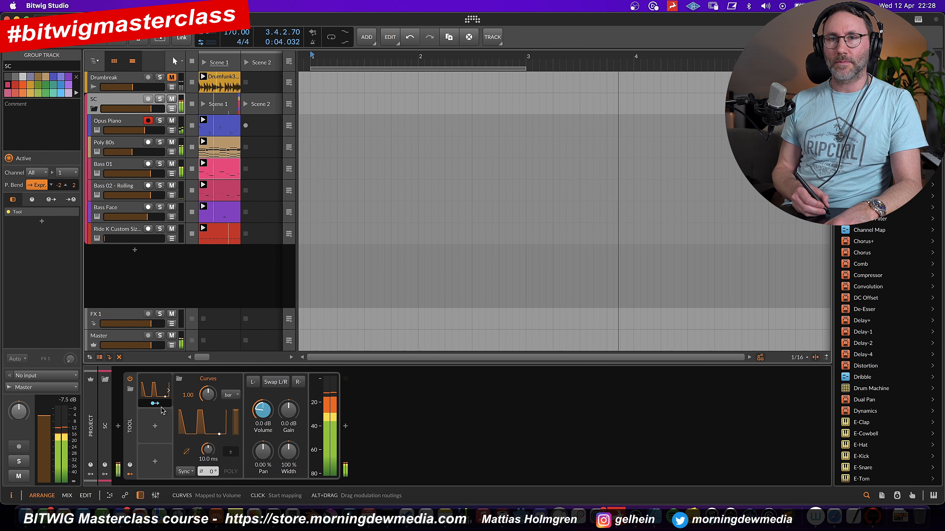
Step: Inspect the Tool device's Curves mapping and the Master track's devices, and return to the SC group track
{"action": "left_click", "coordinate": [129, 428]}
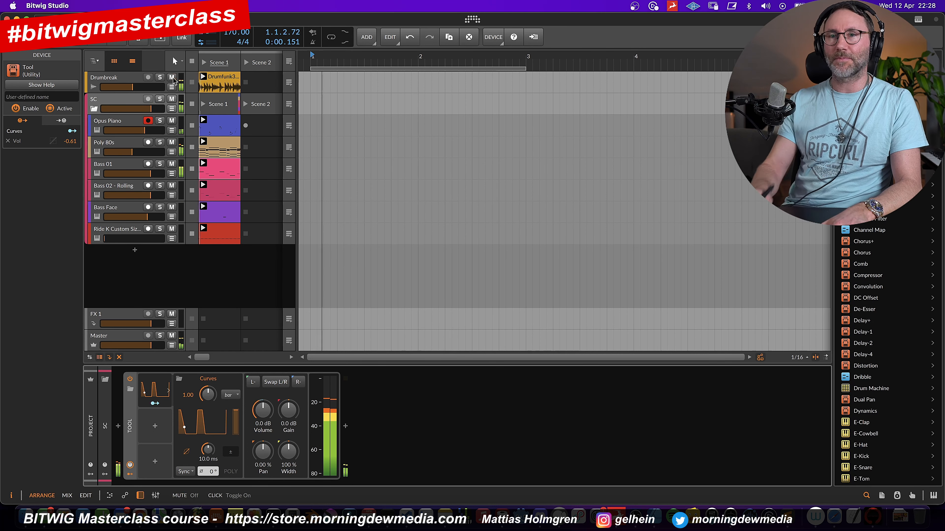
{"action": "left_click", "coordinate": [125, 336]}
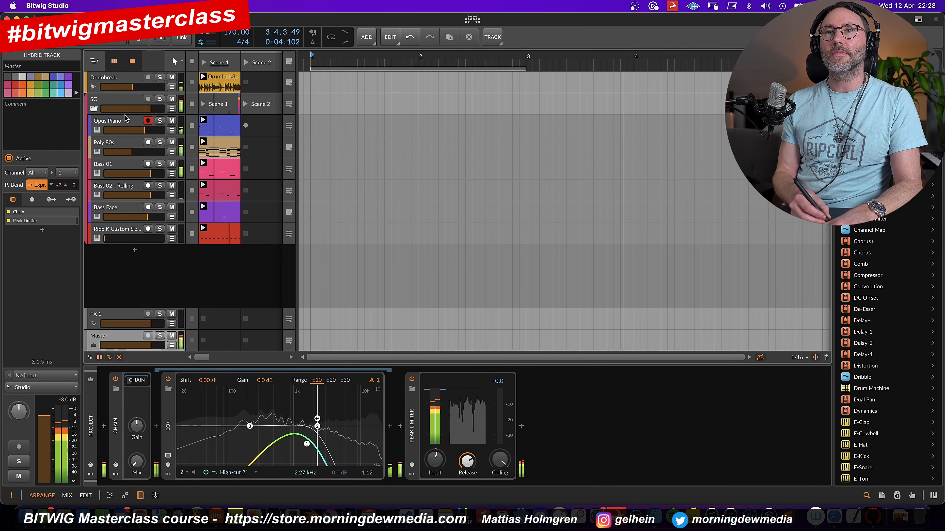
{"action": "left_click", "coordinate": [125, 105]}
Step: Lower the Curves modulation depth to 0% and play the project without ducking for comparison
{"action": "left_click_drag", "start_coordinate": [235, 411], "coordinate": [237, 436]}
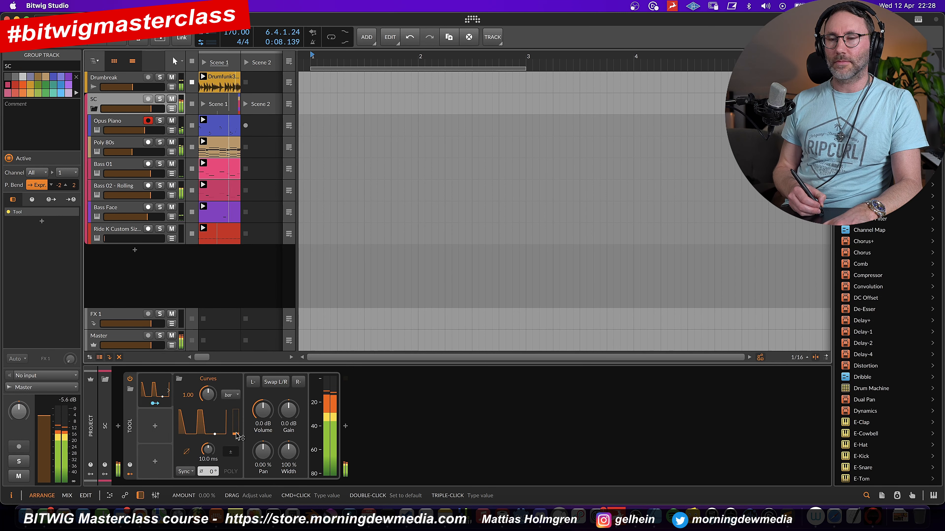
{"action": "mouse_move", "coordinate": [237, 434]}
{"action": "left_mouse_down"}
{"action": "mouse_move", "coordinate": [236, 410]}
{"action": "mouse_move", "coordinate": [235, 435]}
{"action": "left_mouse_up"}
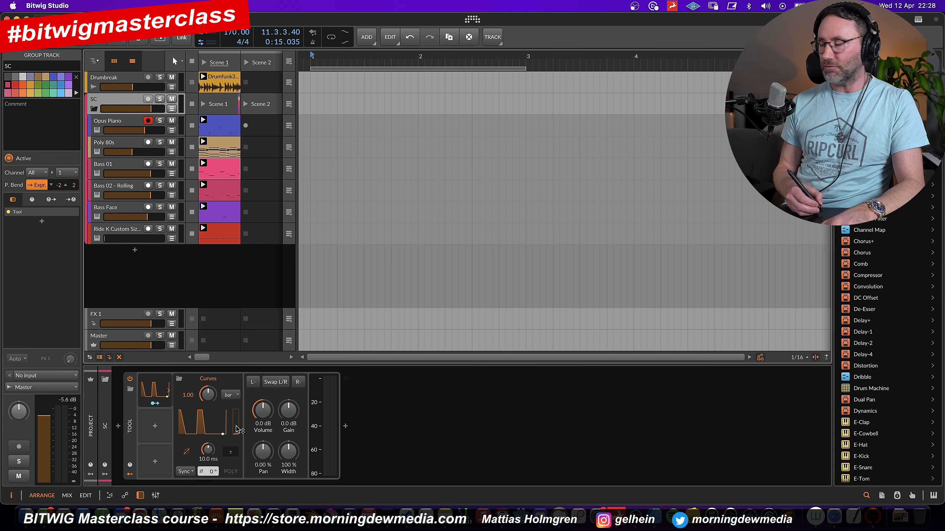
{"action": "key", "text": "space"}
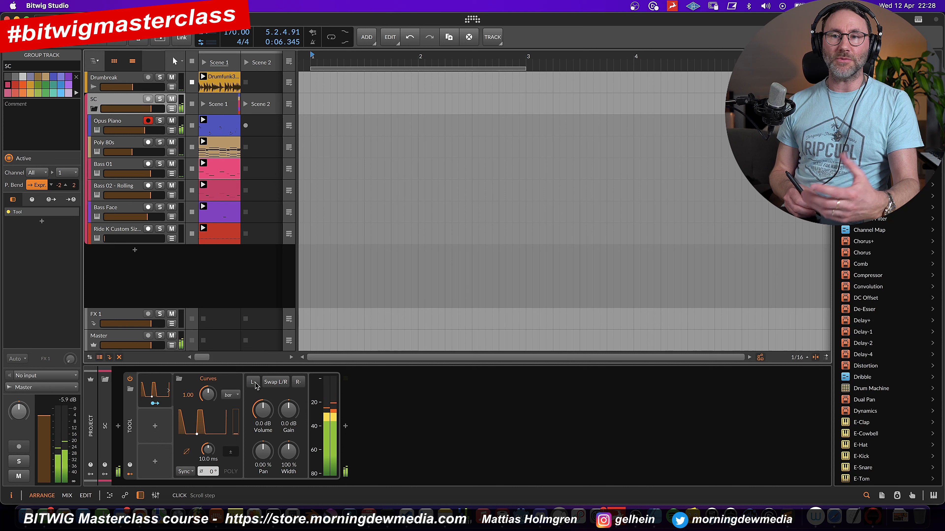
{"action": "left_click_drag", "start_coordinate": [235, 424], "coordinate": [239, 476]}
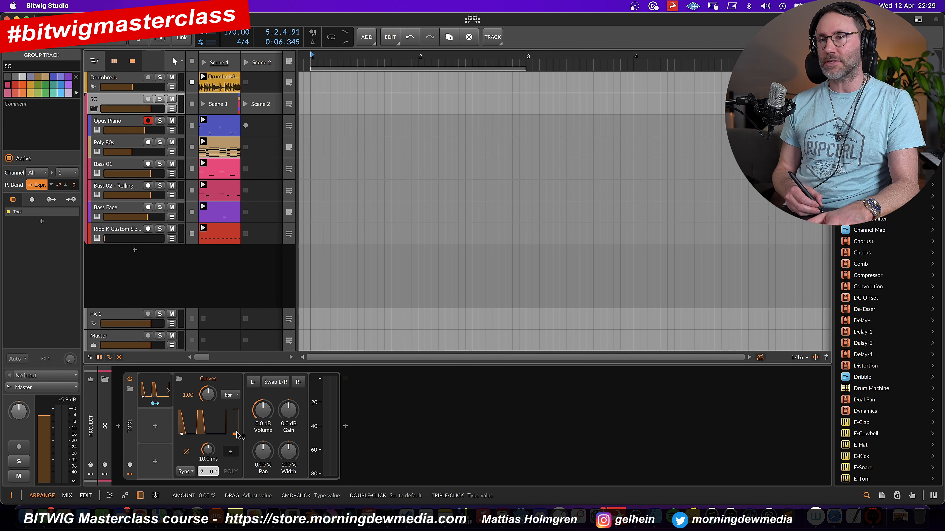
Step: Start playback, raise the Curves modulation depth to bring back the ducking, and readjust it by ear
{"action": "key", "text": "space"}
{"action": "left_click_drag", "start_coordinate": [237, 436], "coordinate": [237, 348]}
{"action": "left_click_drag", "start_coordinate": [236, 413], "coordinate": [234, 445]}
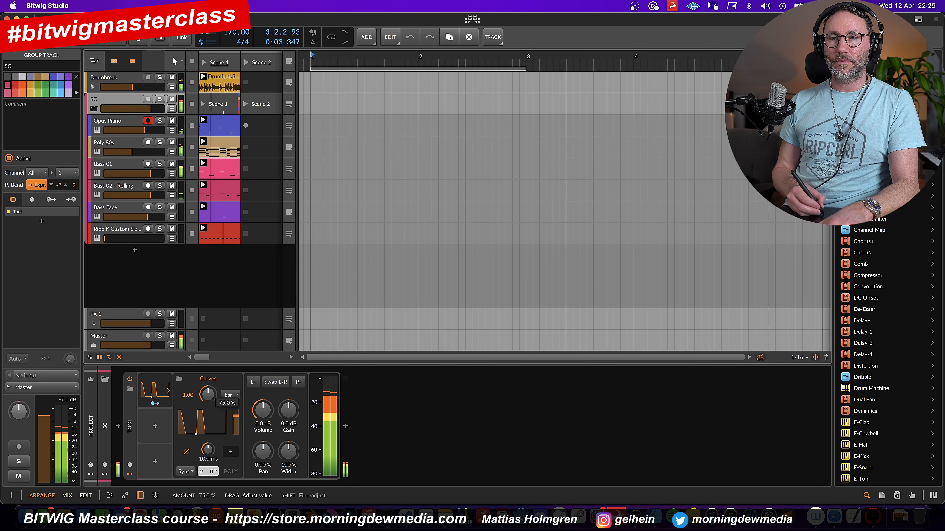
Step: Widen the first duck in the Duck 01 curve, moving its base point to the first grid line, and play it
{"action": "left_click", "coordinate": [216, 424]}
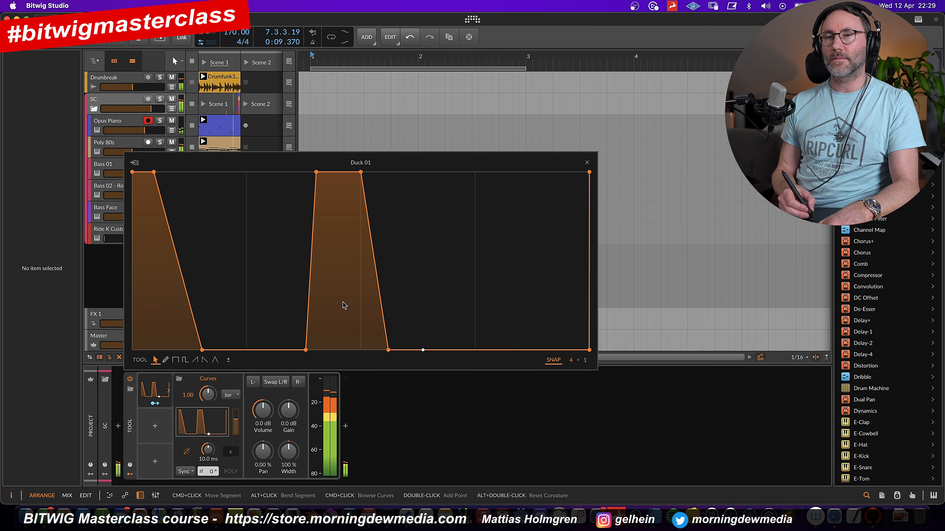
{"action": "left_click_drag", "start_coordinate": [360, 166], "coordinate": [395, 149]}
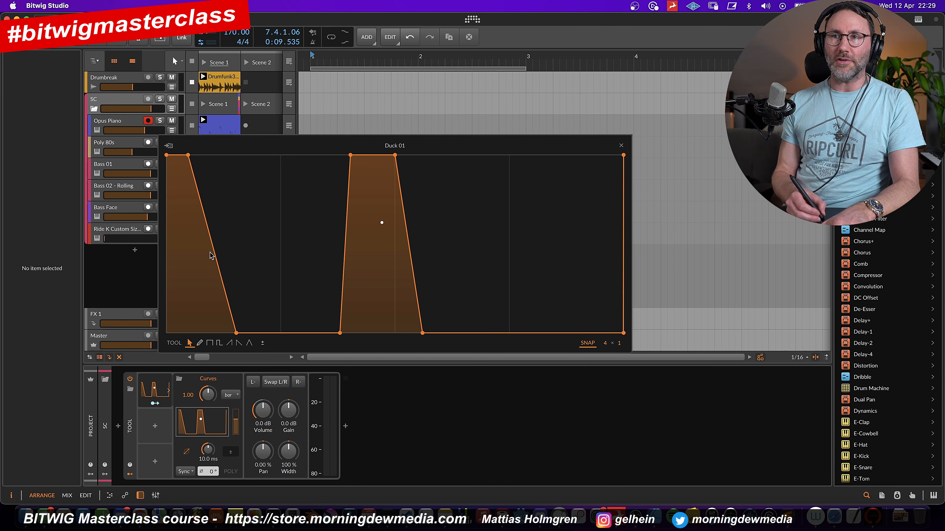
{"action": "left_click_drag", "start_coordinate": [212, 244], "coordinate": [226, 155]}
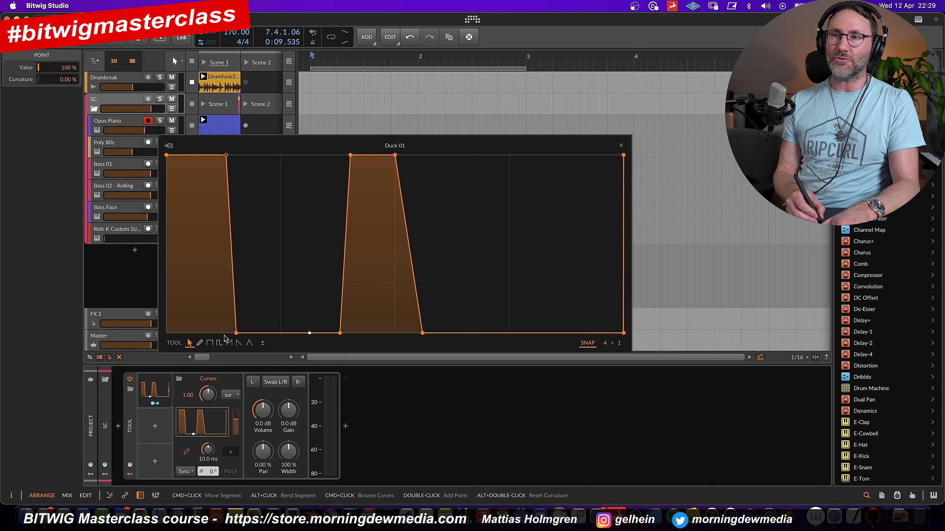
{"action": "left_click_drag", "start_coordinate": [236, 332], "coordinate": [281, 332]}
{"action": "key", "text": "space"}
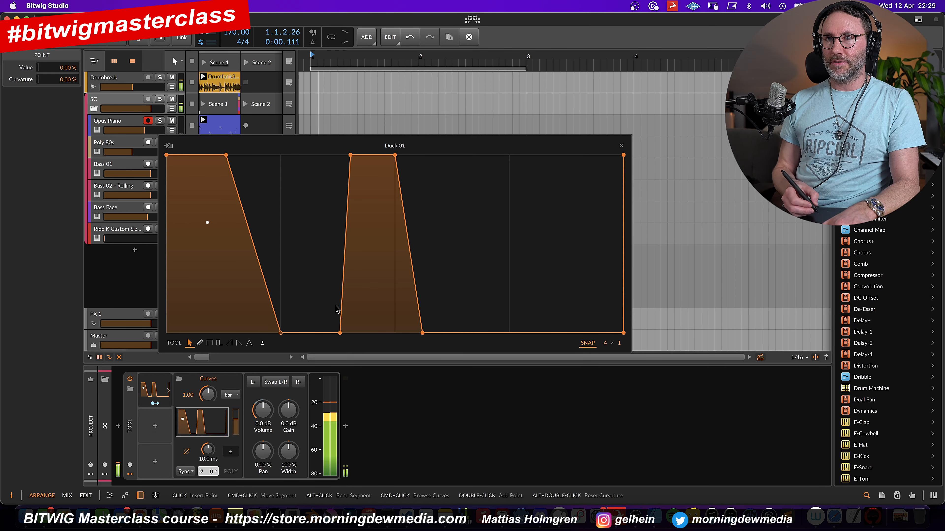
Step: Try raising the second duck's end point to 100%, and place it at 0% slightly past its original position for a longer release
{"action": "left_click_drag", "start_coordinate": [422, 333], "coordinate": [509, 154]}
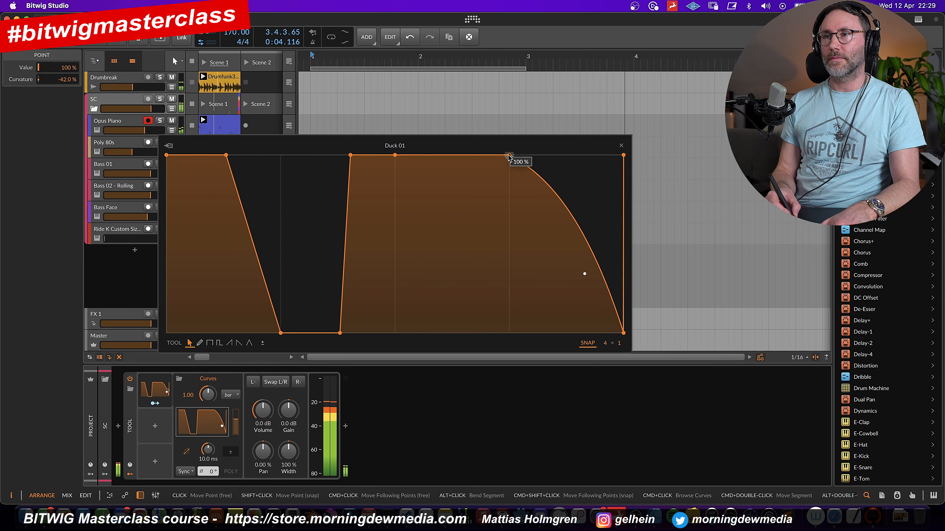
{"action": "left_click_drag", "start_coordinate": [508, 154], "coordinate": [430, 364]}
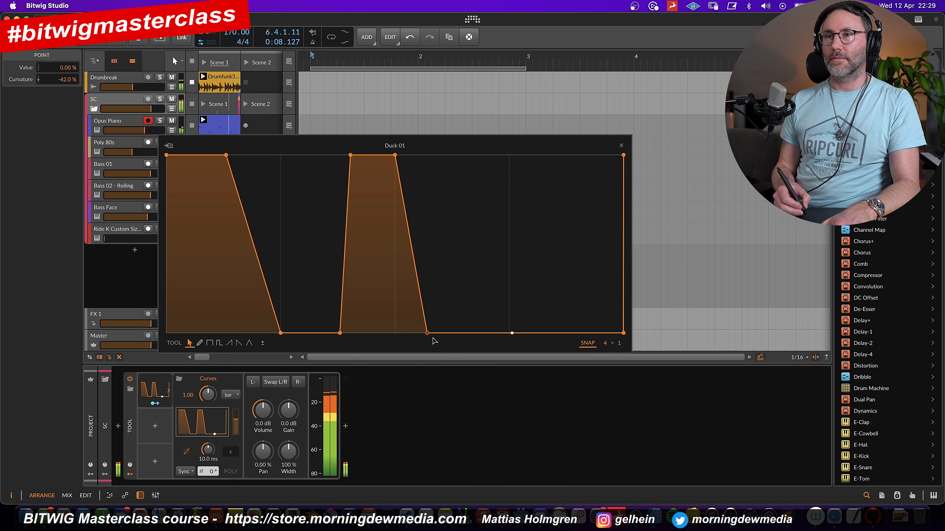
{"action": "left_click_drag", "start_coordinate": [428, 332], "coordinate": [439, 332]}
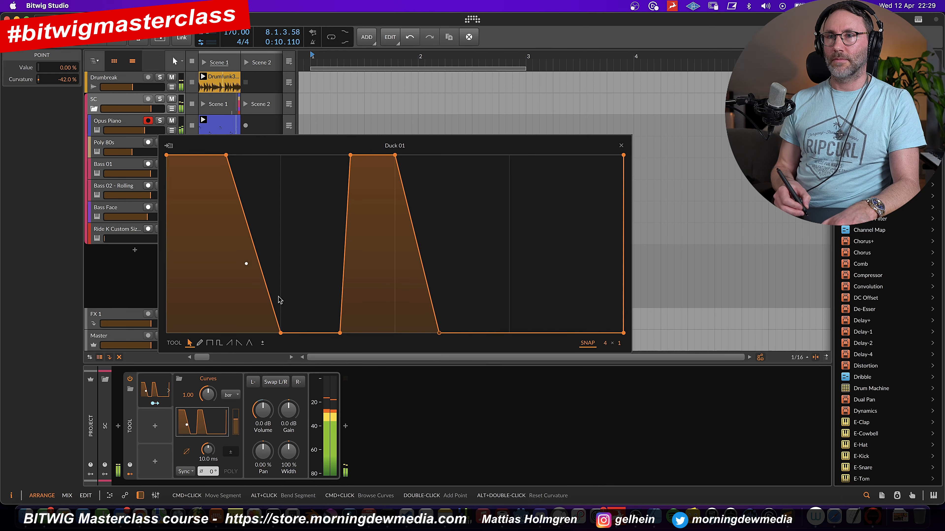
Step: Shorten the first duck and pull in the second duck's upper end corner, and close and reopen the Duck 01 curve editor
{"action": "left_click_drag", "start_coordinate": [281, 332], "coordinate": [248, 332]}
{"action": "left_click_drag", "start_coordinate": [226, 155], "coordinate": [189, 156]}
{"action": "left_click_drag", "start_coordinate": [395, 156], "coordinate": [388, 155]}
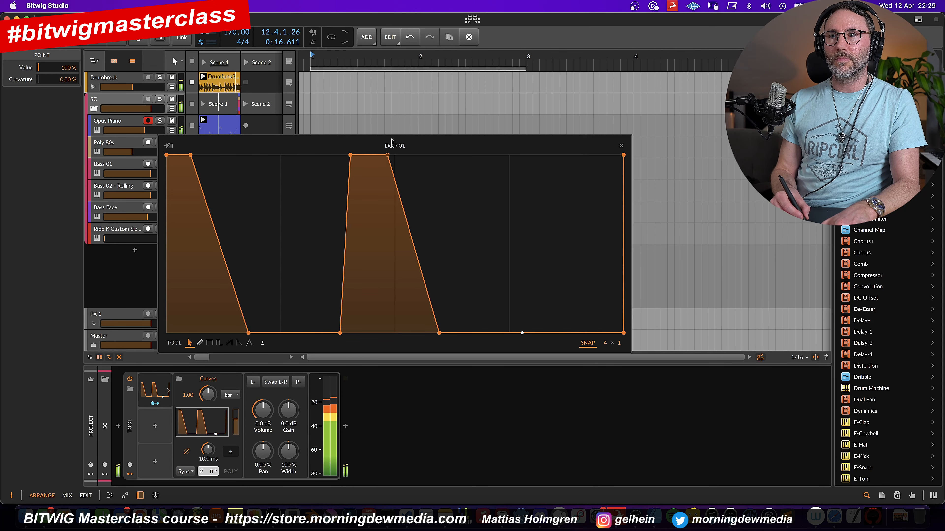
{"action": "left_click", "coordinate": [621, 145]}
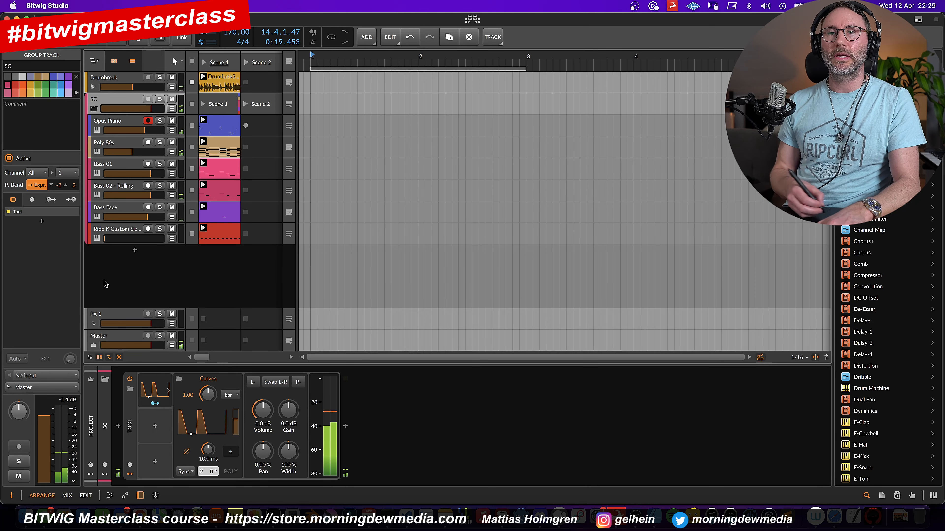
{"action": "left_click", "coordinate": [199, 425]}
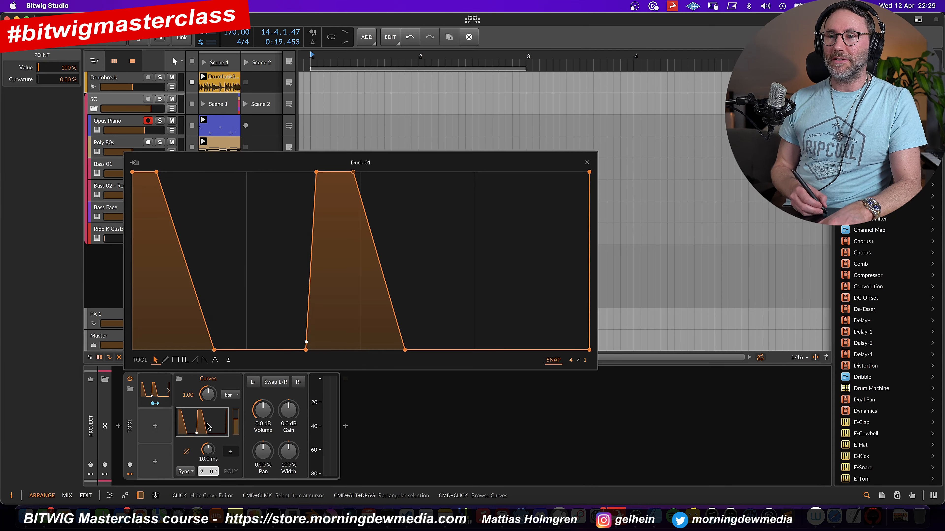
Step: Close the Duck 01 curve editor, solo the Poly 80s track, and start playback
{"action": "left_click", "coordinate": [587, 164]}
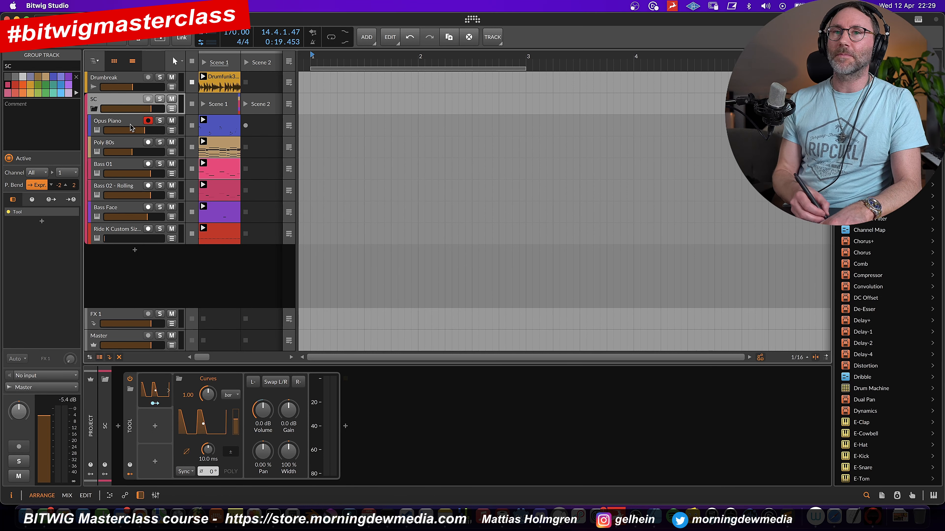
{"action": "left_click", "coordinate": [130, 149]}
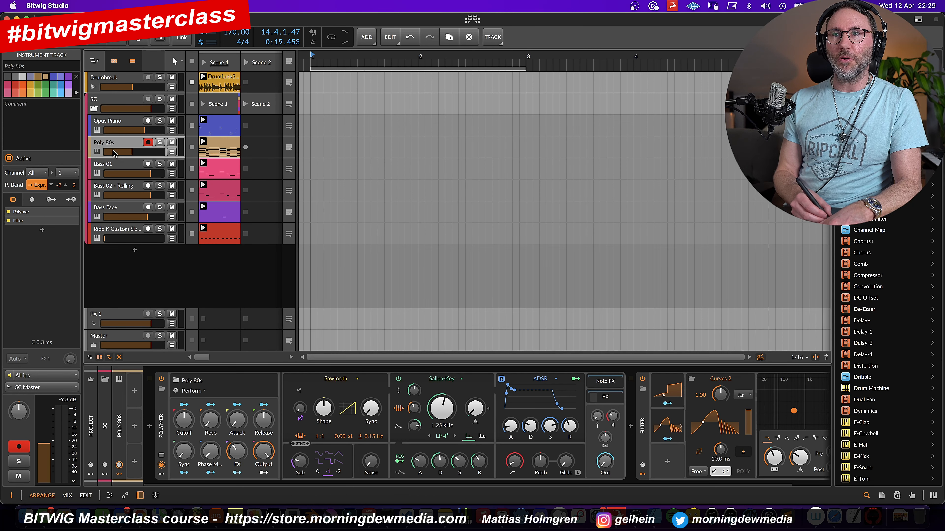
{"action": "key", "text": "s"}
{"action": "key", "text": "space"}
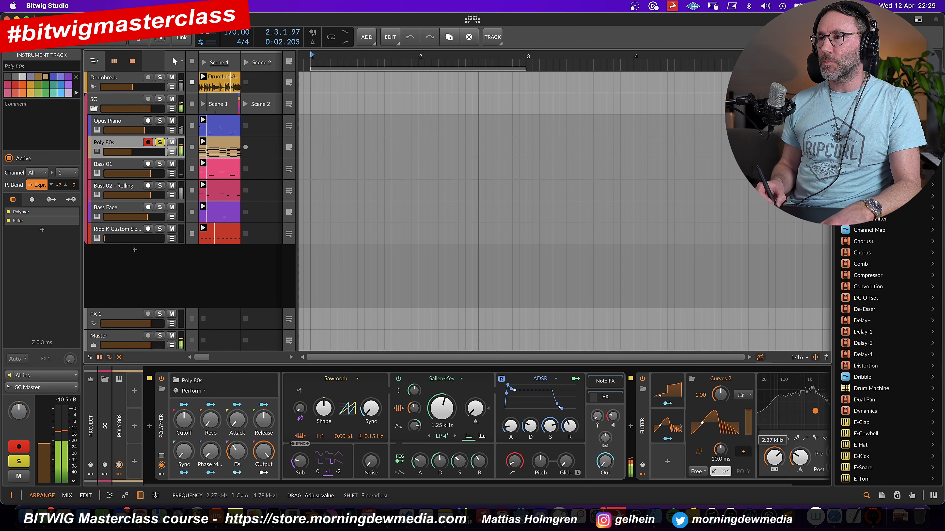
Step: Delete the Curves 2 modulator from the Poly 80s track's Filter and open the remaining Curves modulator's Square-Saw I curve for editing
{"action": "right_click", "coordinate": [667, 426]}
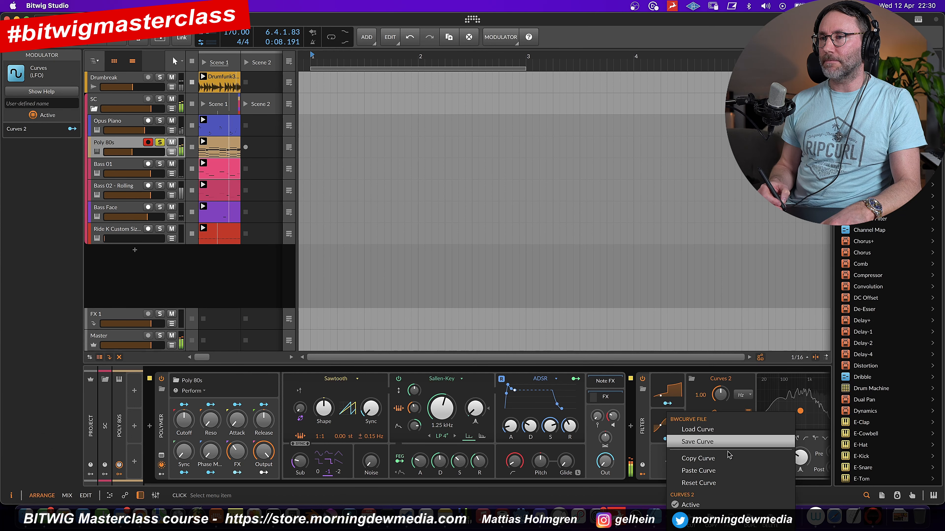
{"action": "left_click", "coordinate": [770, 521]}
{"action": "left_click", "coordinate": [678, 393]}
{"action": "left_click", "coordinate": [725, 423]}
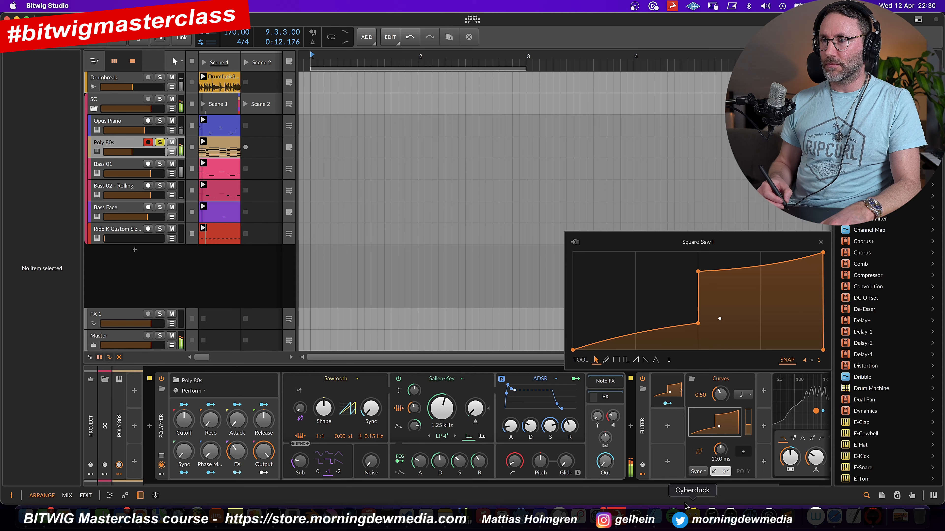
Step: Move the Square-Saw I curve editor over the arranger, enlarge it to about double size, and restart playback
{"action": "left_click_drag", "start_coordinate": [753, 245], "coordinate": [369, 91]}
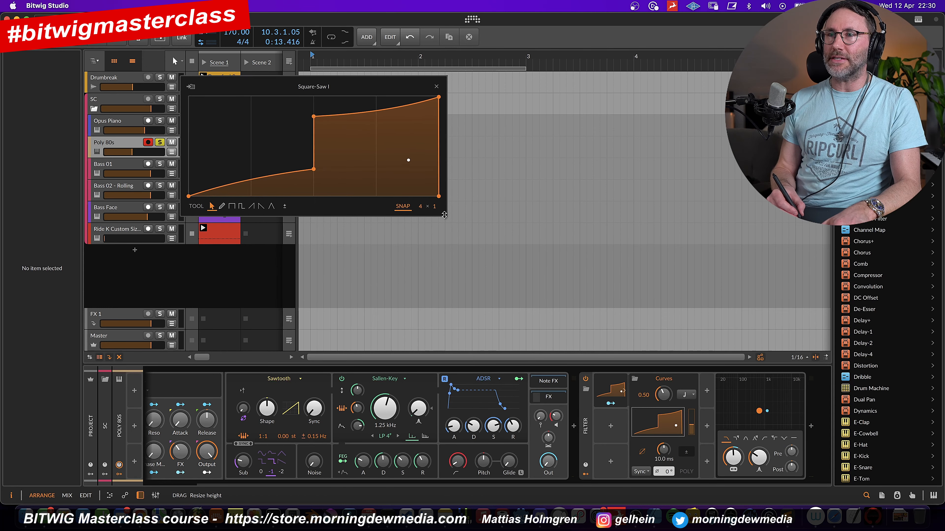
{"action": "left_click_drag", "start_coordinate": [447, 215], "coordinate": [700, 335]}
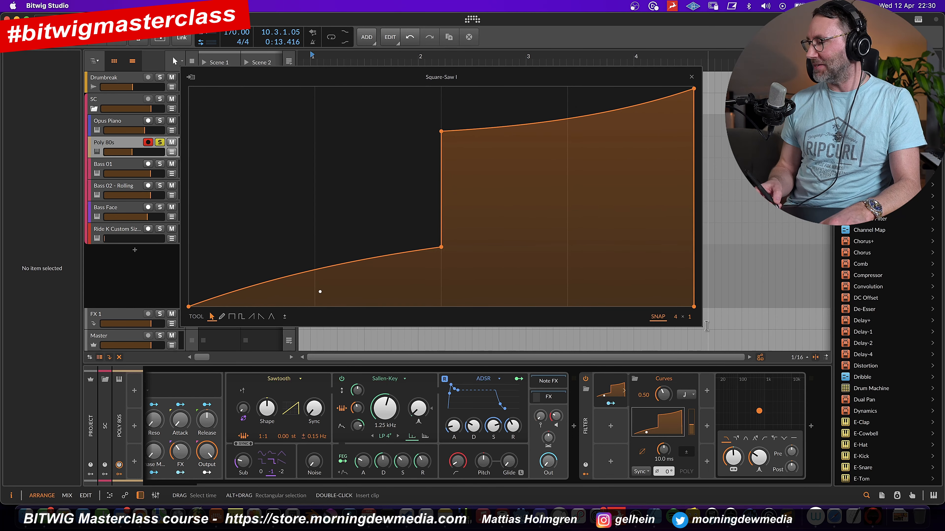
{"action": "key", "text": "space"}
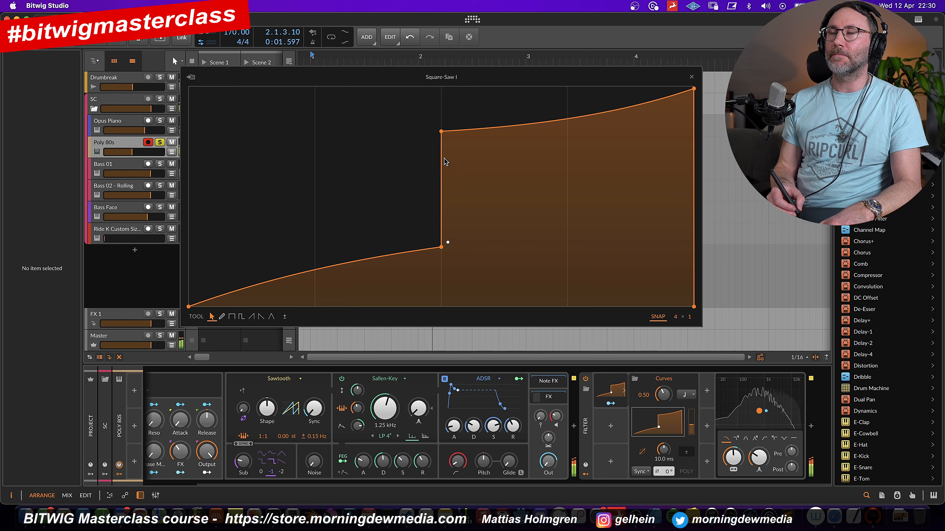
Step: Reshape the first half of Square-Saw I: add two points on the first grid line at 3.12% and 0%, and drop the lower middle point to 0%
{"action": "left_click_drag", "start_coordinate": [314, 271], "coordinate": [314, 119]}
{"action": "left_click", "coordinate": [342, 158]}
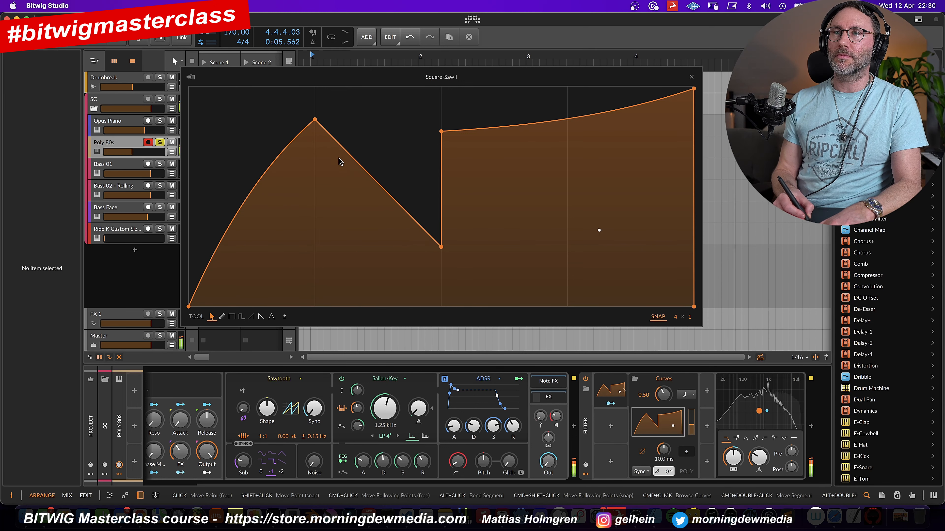
{"action": "left_click_drag", "start_coordinate": [359, 168], "coordinate": [314, 306]}
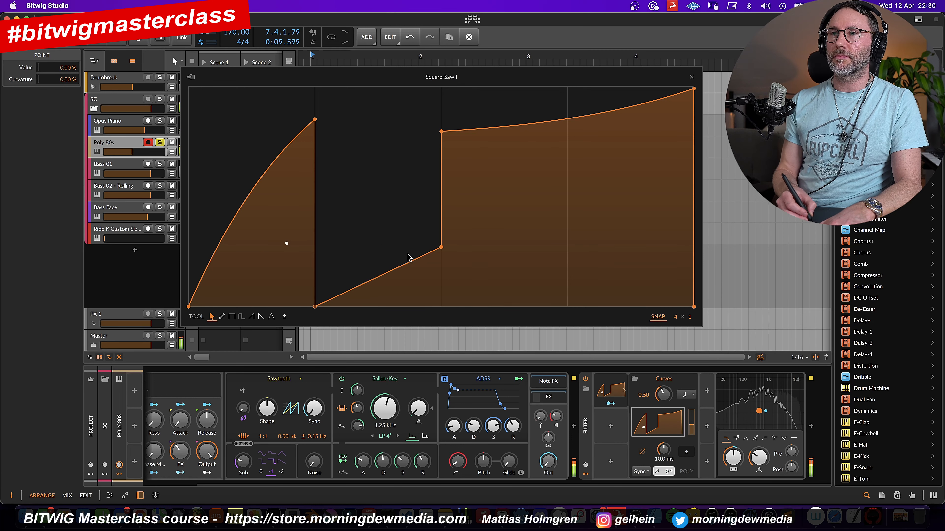
{"action": "left_click_drag", "start_coordinate": [441, 247], "coordinate": [429, 307]}
{"action": "left_click_drag", "start_coordinate": [314, 119], "coordinate": [315, 300]}
Step: Reset the Curves modulator's rate to 1.00, try a rate of 0.5, and undo that change
{"action": "double_click", "coordinate": [665, 399]}
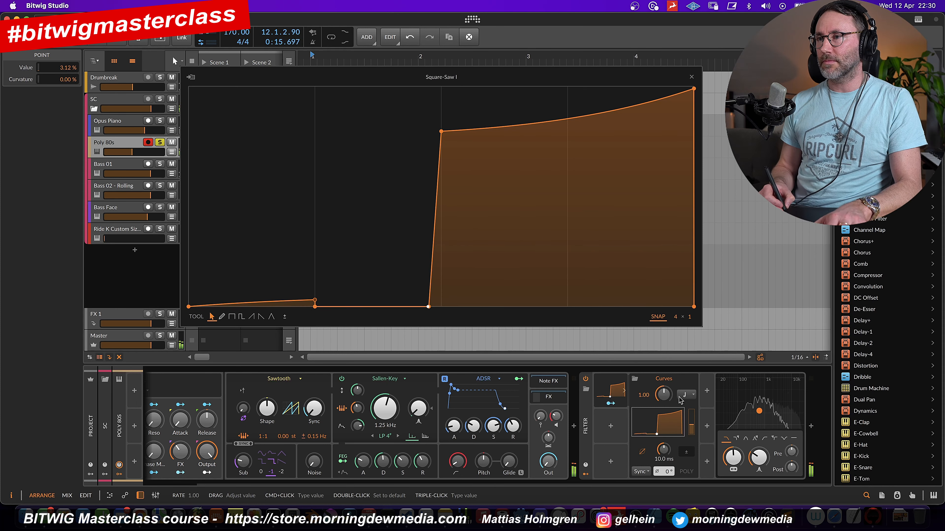
{"action": "triple_click", "coordinate": [665, 397]}
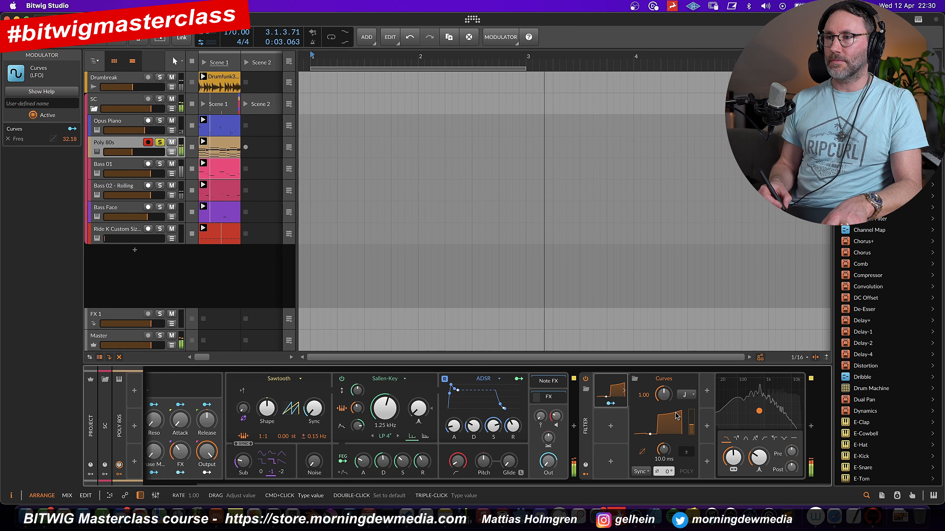
{"action": "type", "text": "0.5"}
{"action": "key", "text": "Return"}
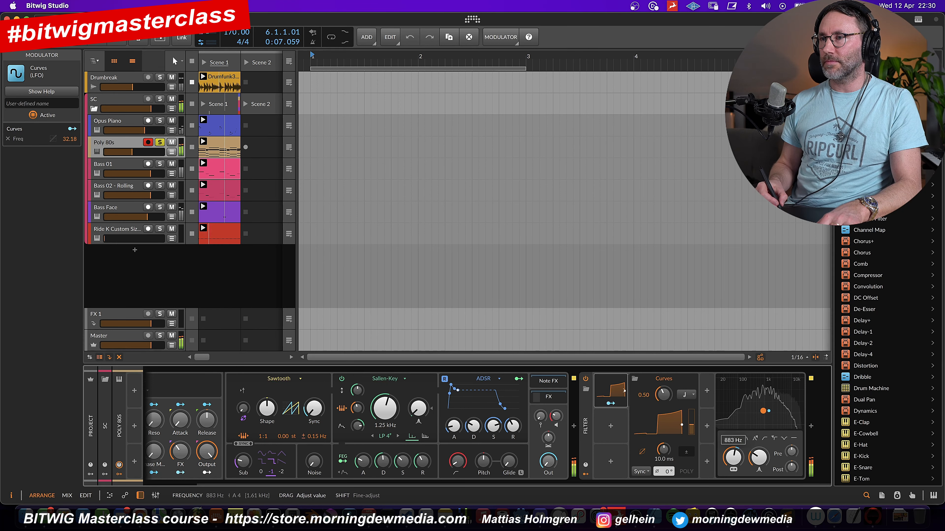
{"action": "key", "text": "super+z"}
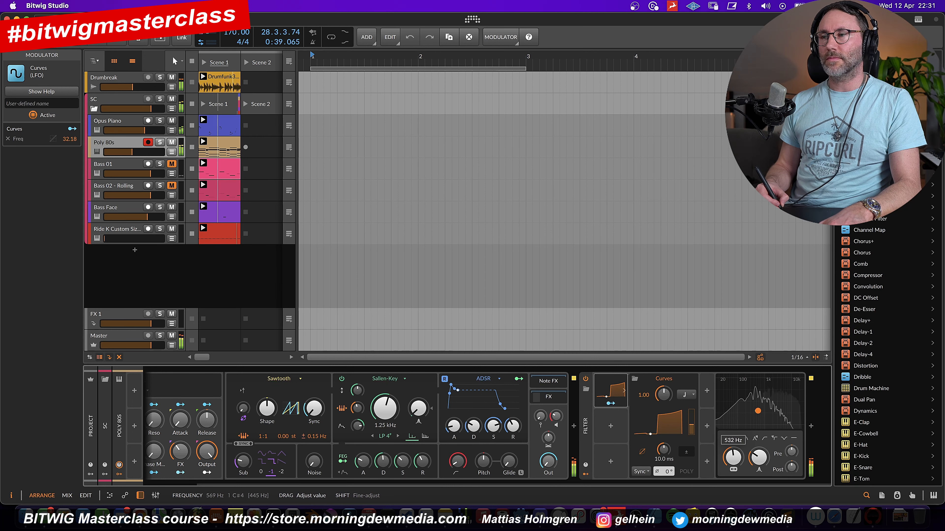
Step: Lower the Filter's frequency to 320 Hz, and collapse and re-expand the Curves modulator
{"action": "left_click_drag", "start_coordinate": [734, 457], "coordinate": [733, 472]}
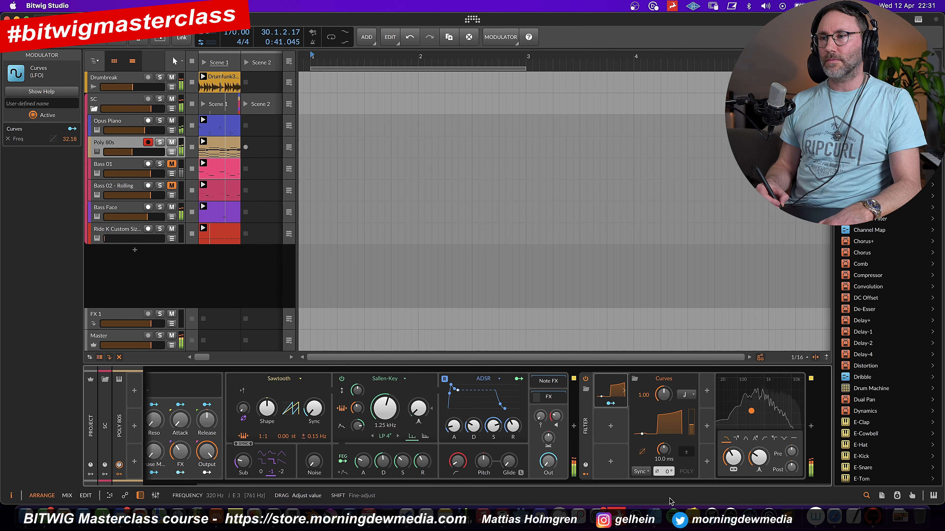
{"action": "left_click", "coordinate": [613, 393]}
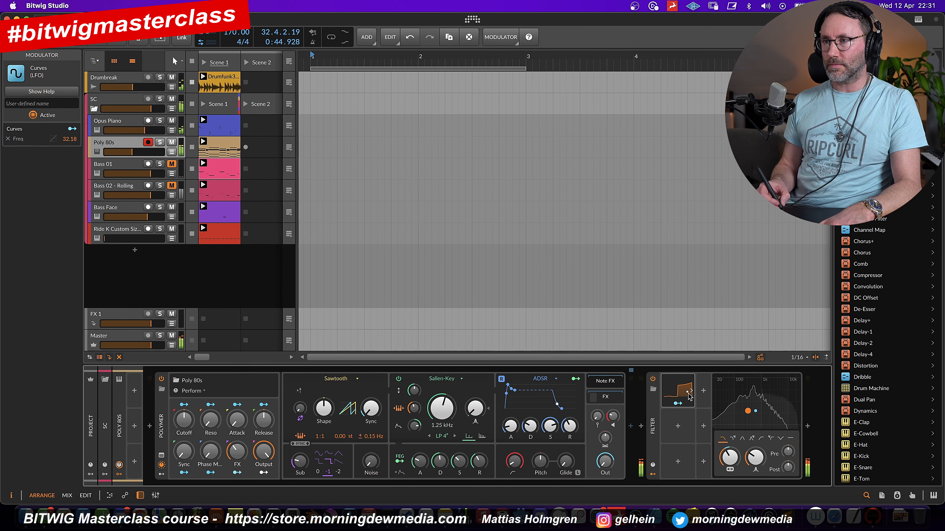
{"action": "left_click", "coordinate": [679, 390]}
Step: Reopen the Square-Saw I curve editor and undo the last move of the point near the first grid line
{"action": "left_click", "coordinate": [726, 423]}
{"action": "left_click", "coordinate": [726, 423]}
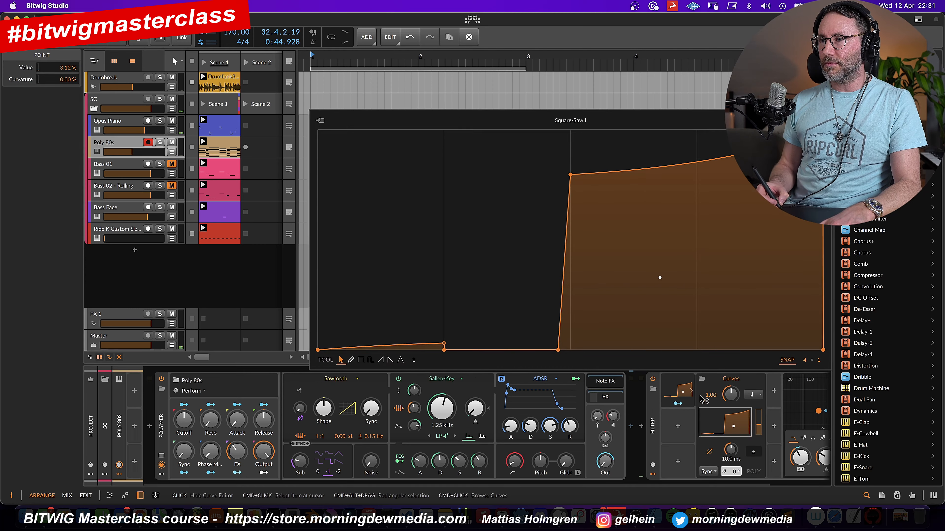
{"action": "key", "text": "super+z"}
Step: Set the Curves modulator's rate to 0.5 and start playback
{"action": "left_click", "coordinate": [731, 401], "text": "super"}
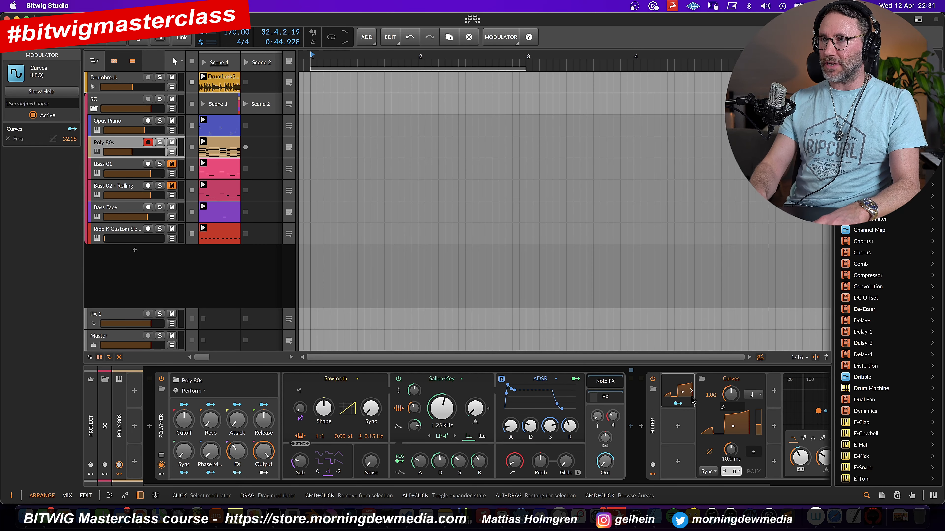
{"action": "key", "text": "Return"}
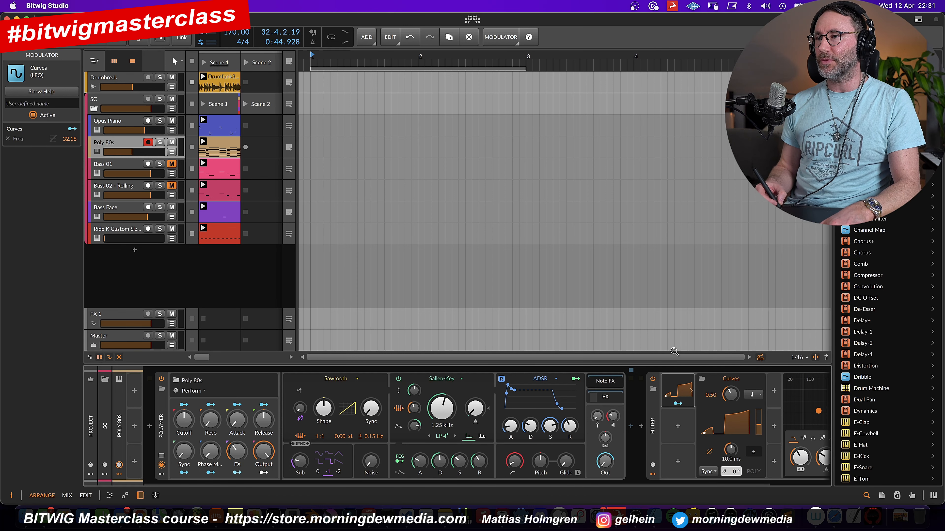
{"action": "key", "text": "space"}
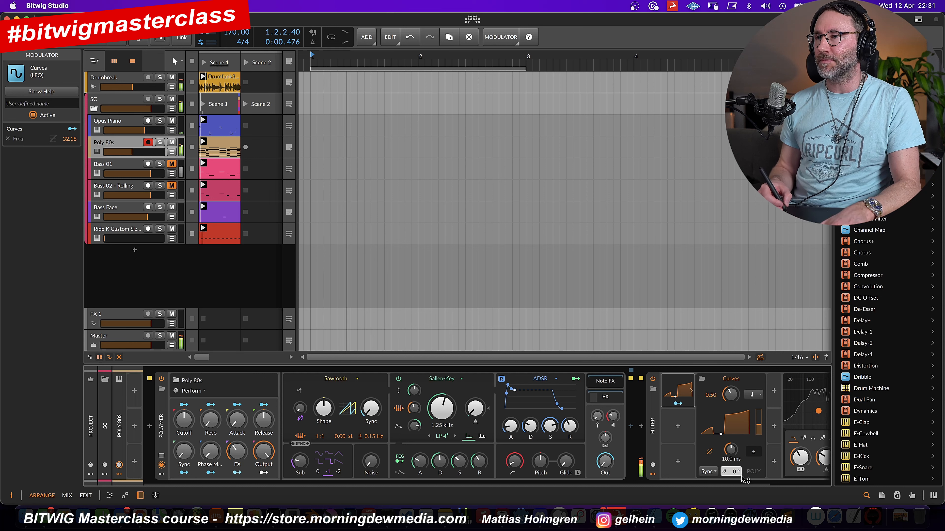
Step: Try the Free trigger mode on the Curves modulator, and return it to Sync
{"action": "left_click", "coordinate": [712, 473]}
{"action": "left_click", "coordinate": [716, 500]}
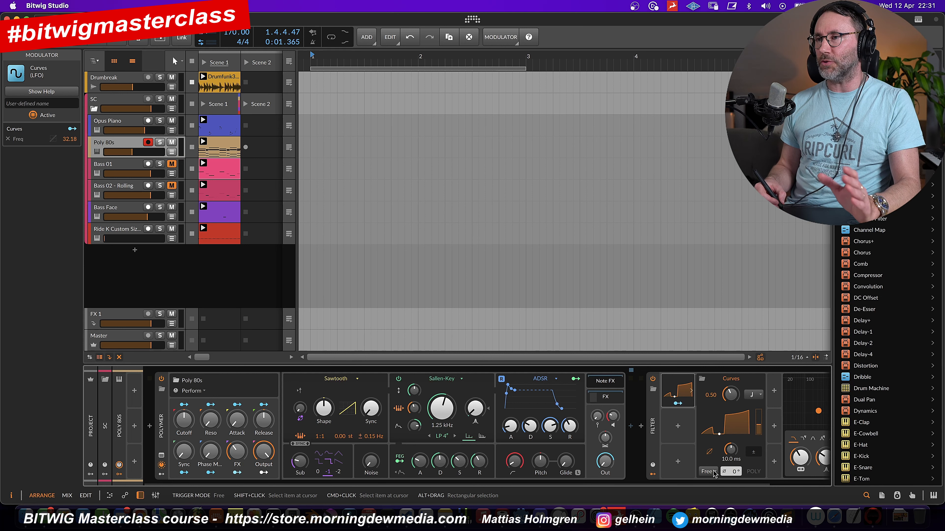
{"action": "left_click", "coordinate": [714, 472]}
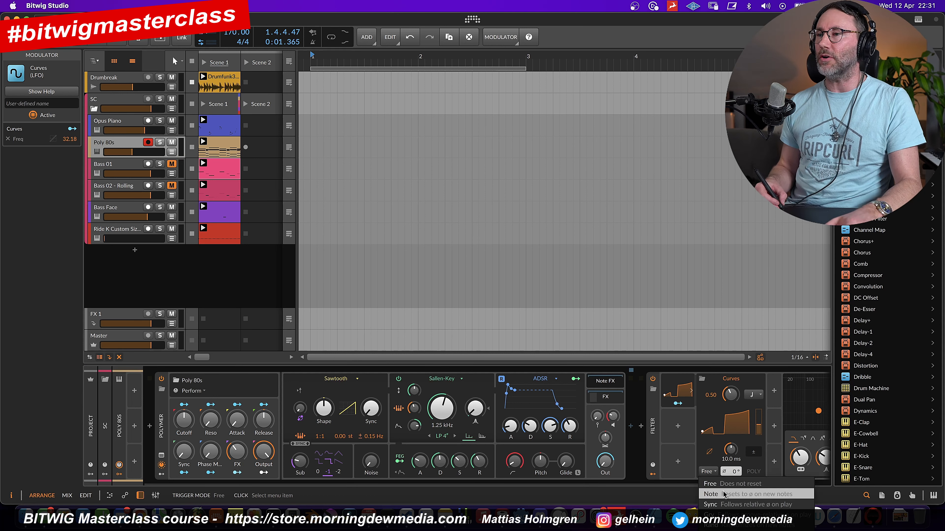
{"action": "left_click", "coordinate": [719, 496]}
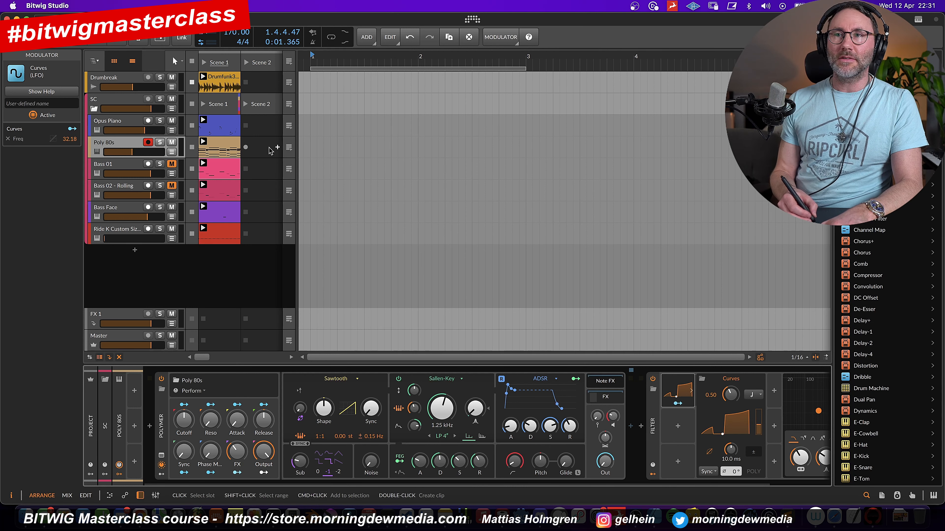
Step: Nudge the Poly 80s track's volume up slightly, and open and close the Square-Saw I curve editor
{"action": "left_click", "coordinate": [132, 153]}
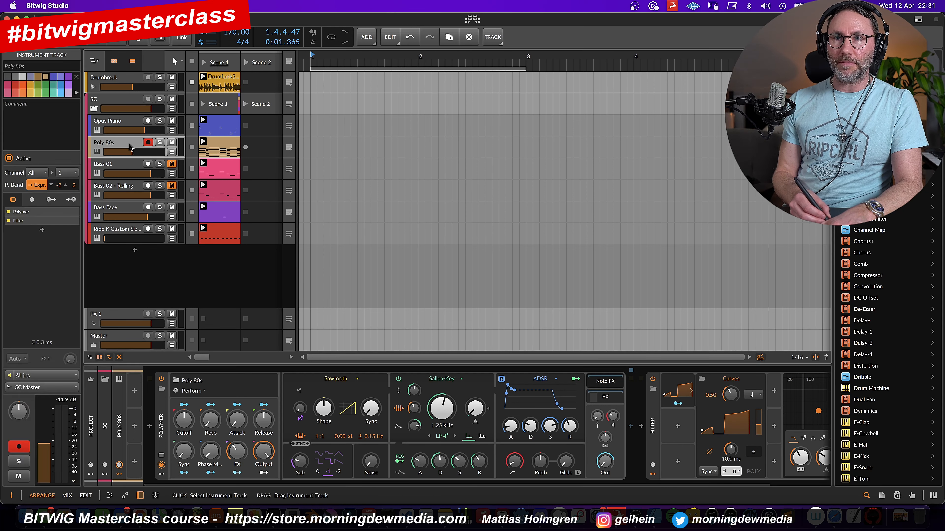
{"action": "left_click_drag", "start_coordinate": [133, 152], "coordinate": [134, 153]}
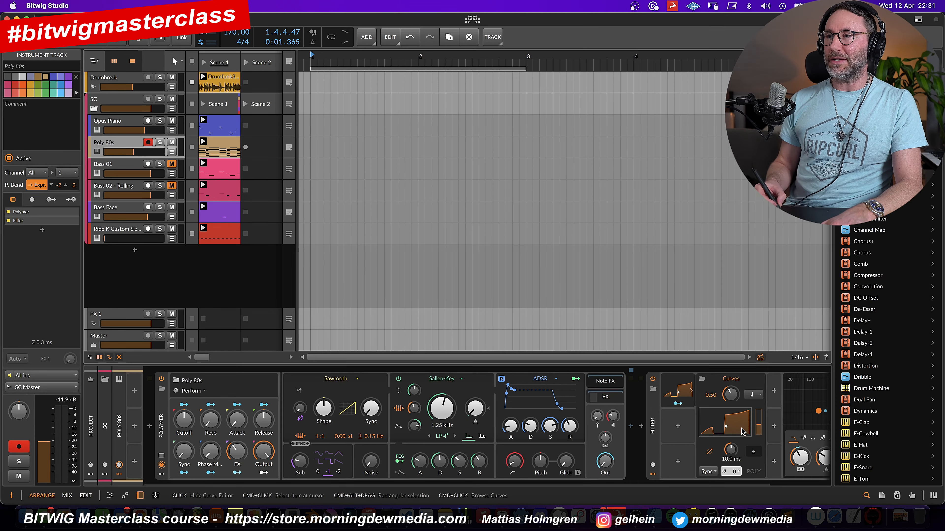
{"action": "left_click", "coordinate": [738, 424]}
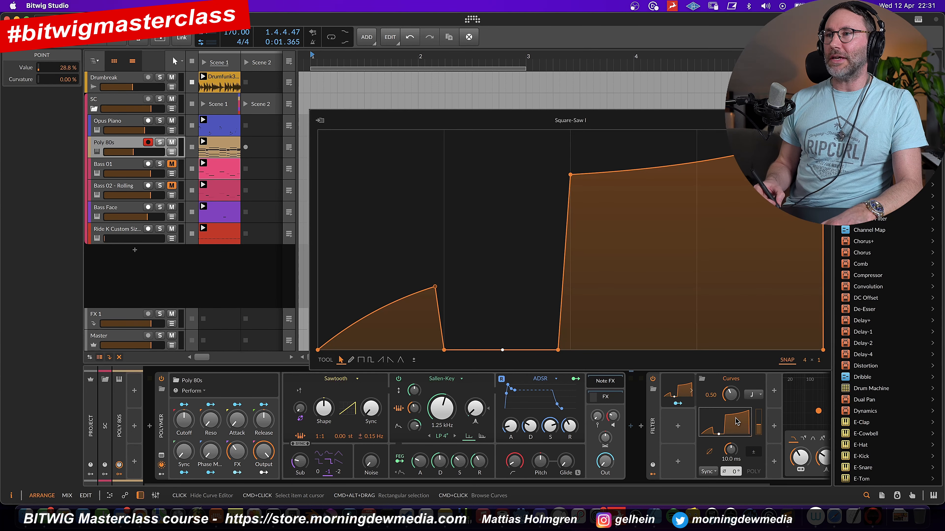
{"action": "left_click", "coordinate": [727, 425]}
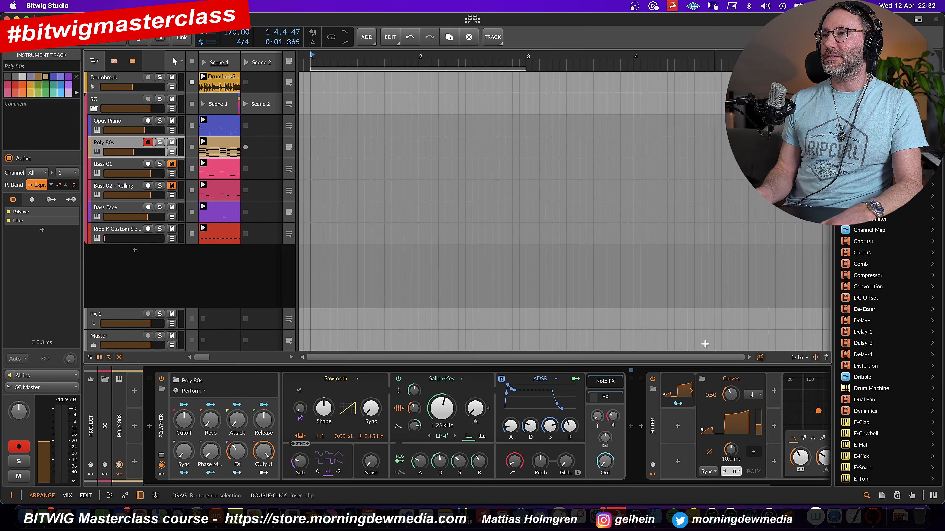
Step: Browse the Periodic and Envelope curve presets for the Curves modulator, and close the browser without loading one
{"action": "left_click", "coordinate": [701, 379]}
{"action": "scroll", "coordinate": [669, 288], "scroll_direction": "up", "scroll_amount": 5}
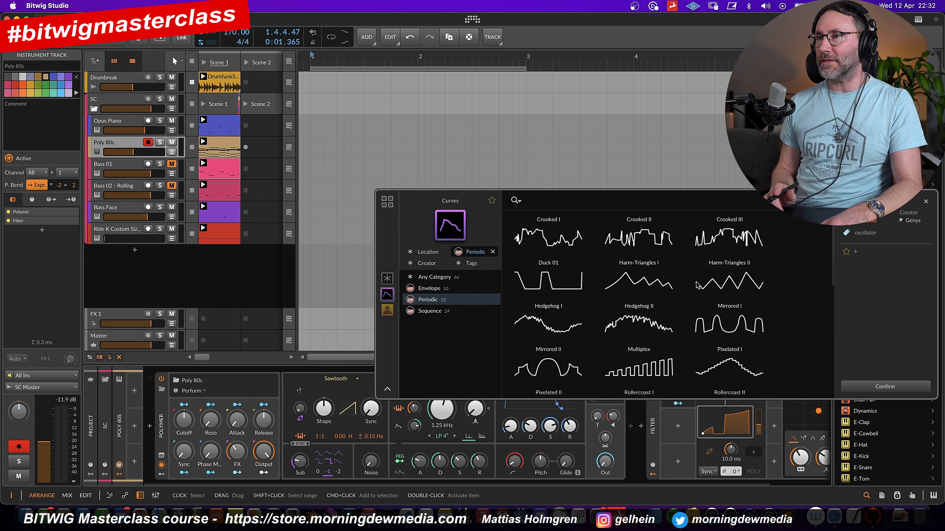
{"action": "scroll", "coordinate": [697, 285], "scroll_direction": "down", "scroll_amount": 7}
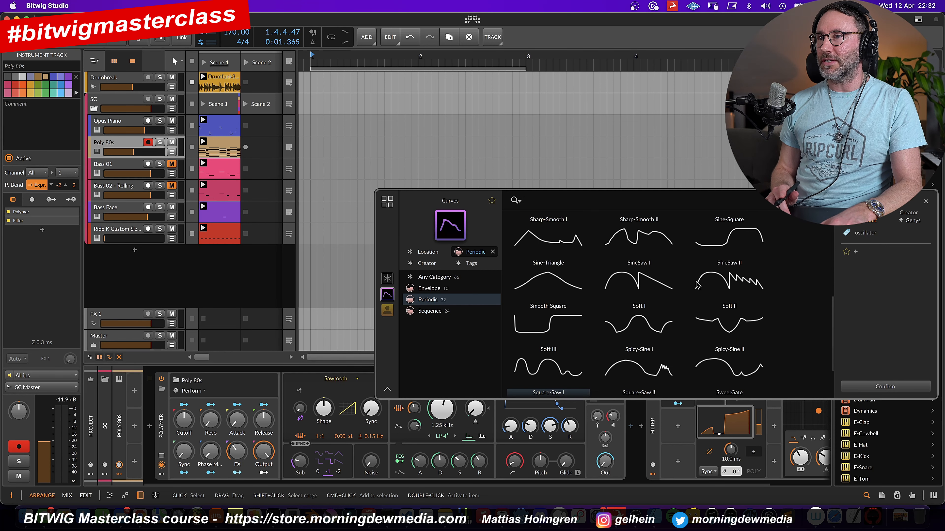
{"action": "scroll", "coordinate": [697, 285], "scroll_direction": "down", "scroll_amount": 2}
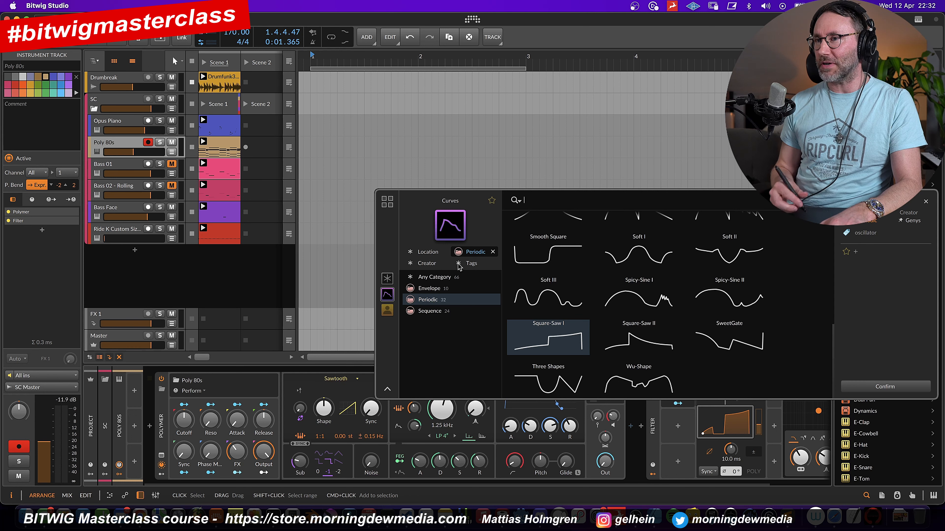
{"action": "left_click", "coordinate": [455, 289]}
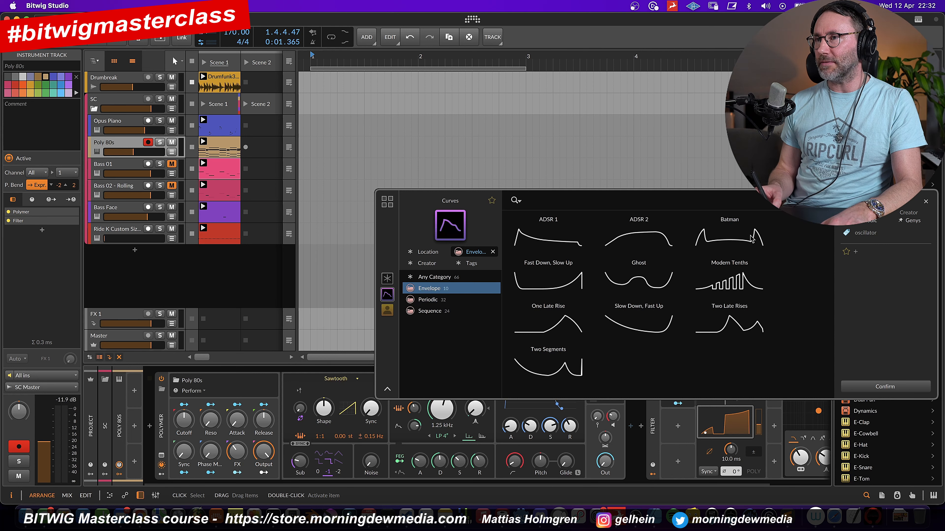
{"action": "key", "text": "Escape"}
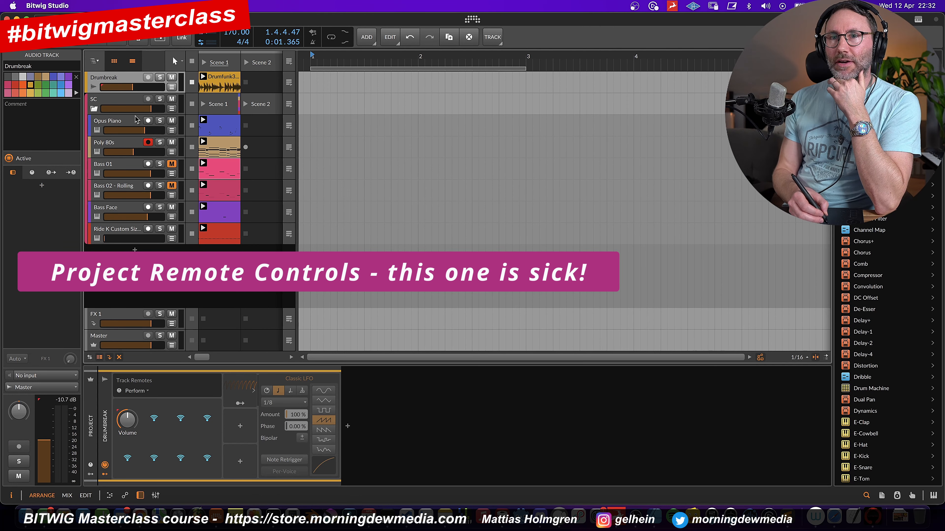
Step: View the device chains of the Opus Piano, Poly 80s and Ride K Custom Sizzle A 03 tracks
{"action": "left_click", "coordinate": [123, 126]}
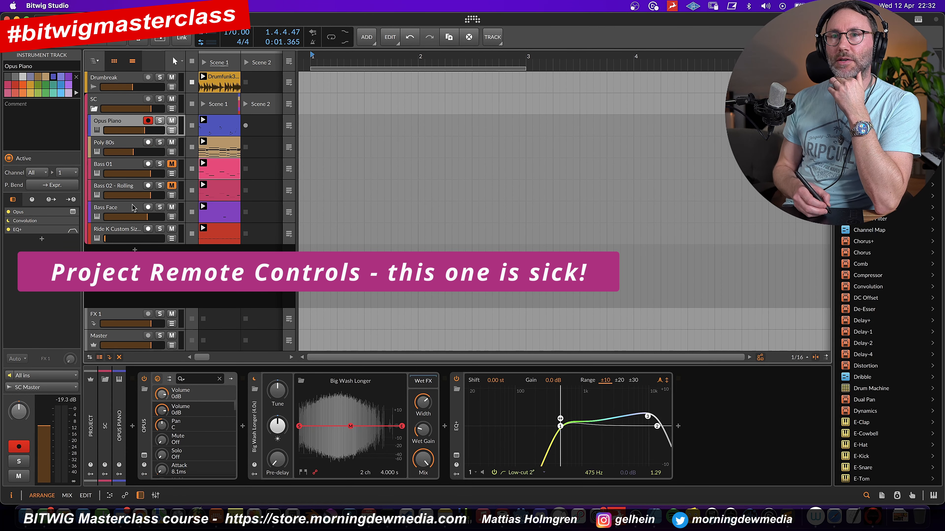
{"action": "left_click", "coordinate": [124, 145]}
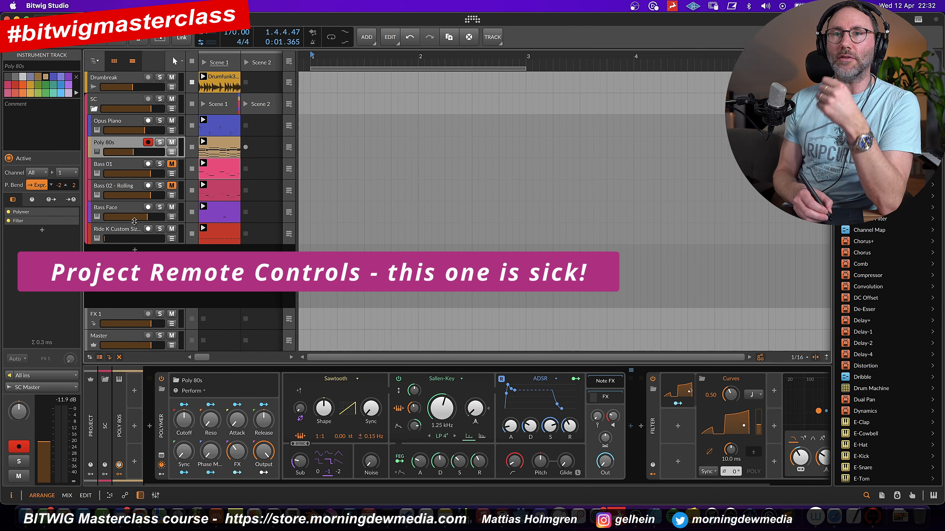
{"action": "left_click", "coordinate": [126, 233]}
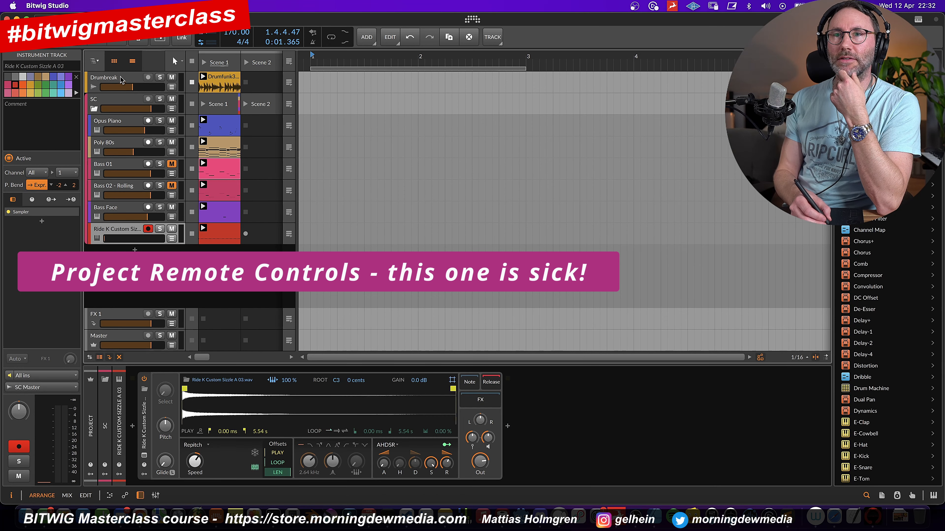
Step: Select the Drumbreak track and hide its track remote controls in the device chain
{"action": "left_click", "coordinate": [120, 79]}
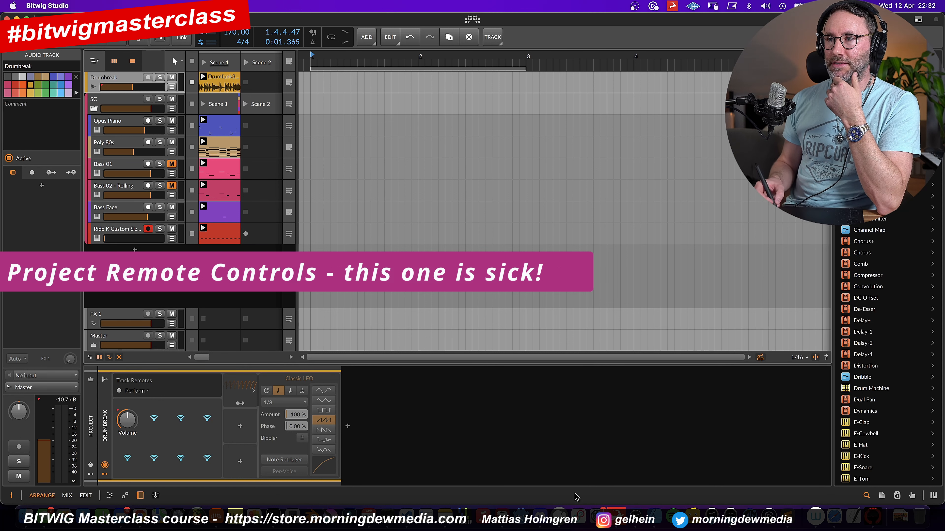
{"action": "left_click", "coordinate": [110, 403]}
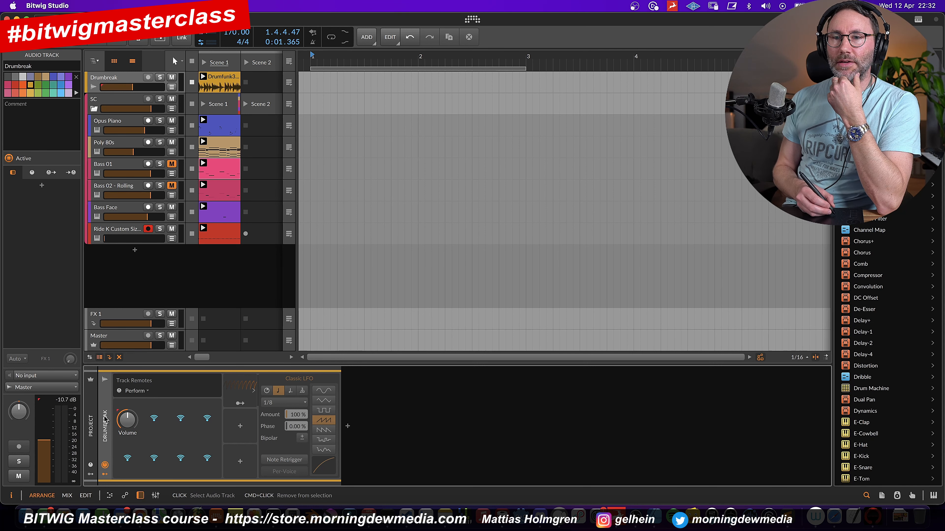
{"action": "left_click", "coordinate": [104, 464]}
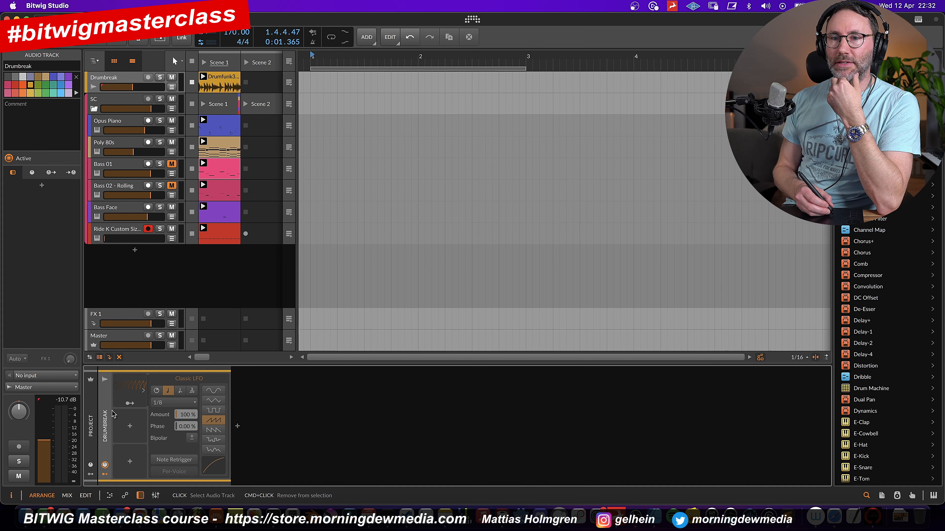
Step: Select the project-level chain and show its Project Remotes and modulator slots
{"action": "left_click", "coordinate": [92, 431]}
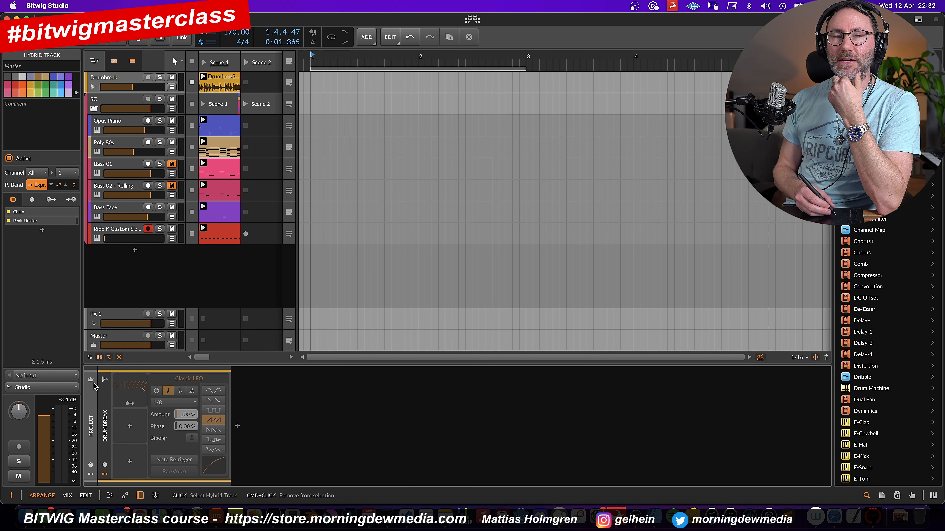
{"action": "left_click", "coordinate": [90, 464]}
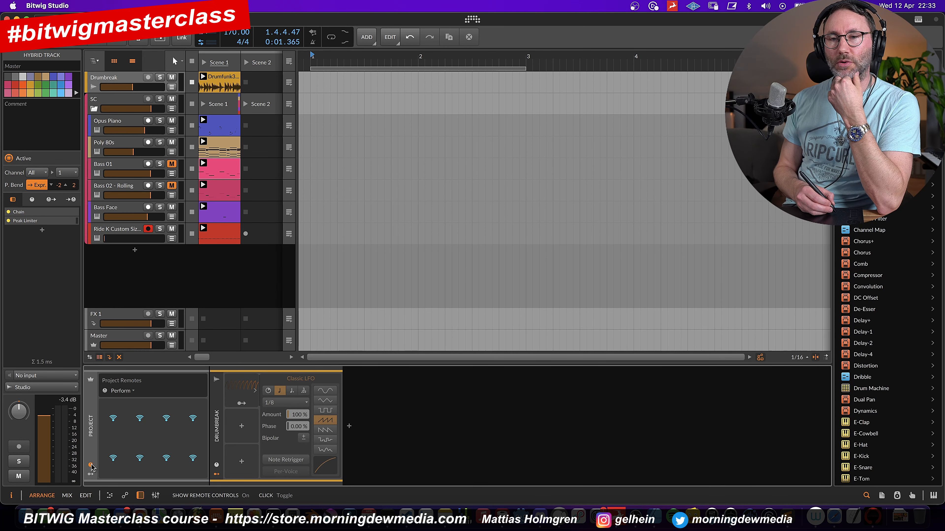
{"action": "left_click", "coordinate": [92, 472]}
{"action": "left_click", "coordinate": [94, 472]}
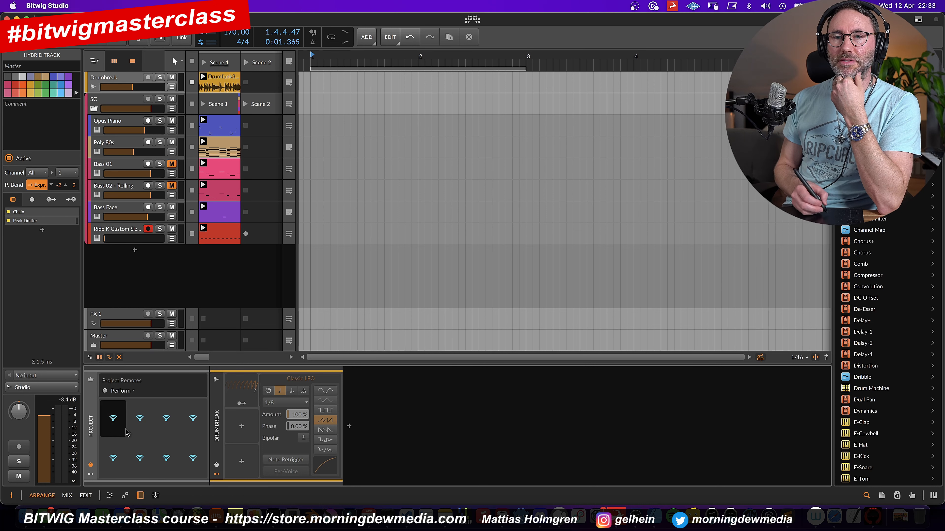
{"action": "left_click", "coordinate": [91, 474]}
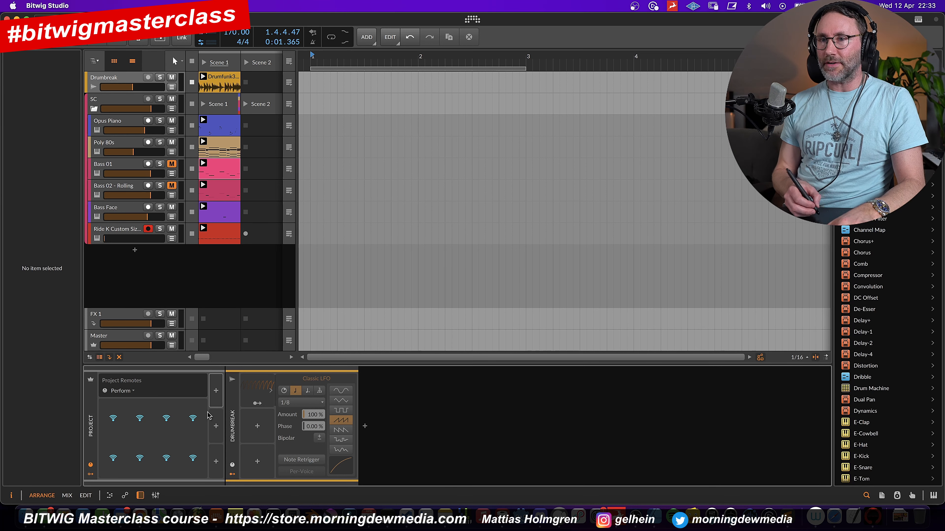
Step: Add a Curves modulator in the first project-level modulator slot
{"action": "left_click", "coordinate": [216, 391]}
{"action": "left_click", "coordinate": [344, 189]}
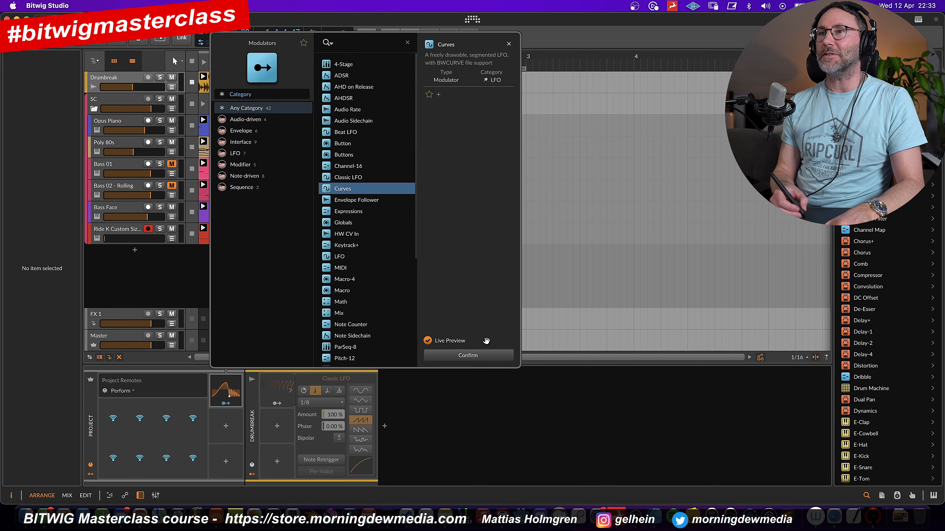
{"action": "left_click", "coordinate": [468, 355]}
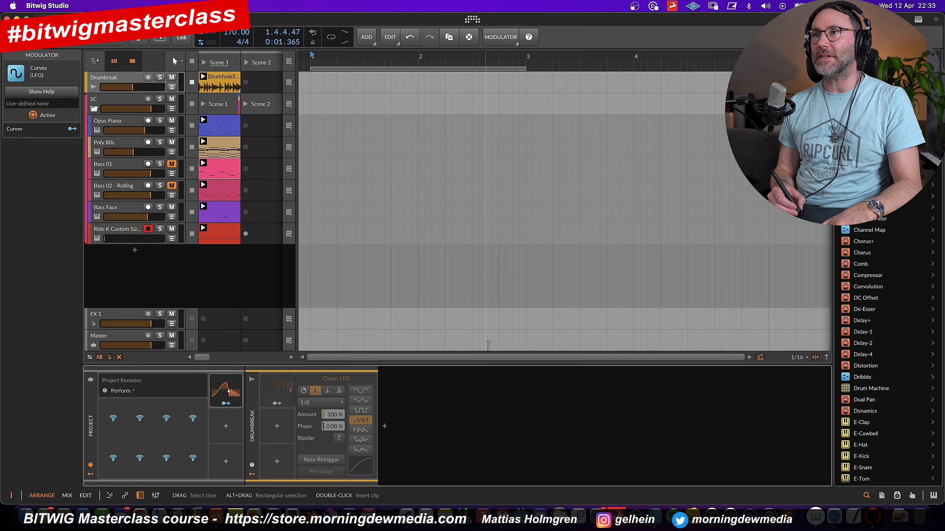
Step: Expand the project's Curves modulator, and open and close its LFO default curve in the editor
{"action": "left_click", "coordinate": [227, 405]}
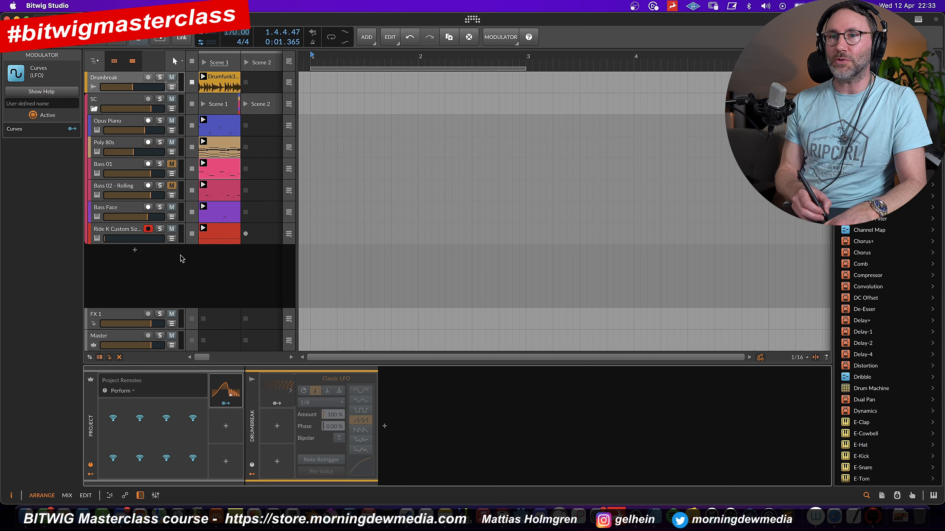
{"action": "left_click", "coordinate": [239, 391]}
{"action": "left_click", "coordinate": [280, 419]}
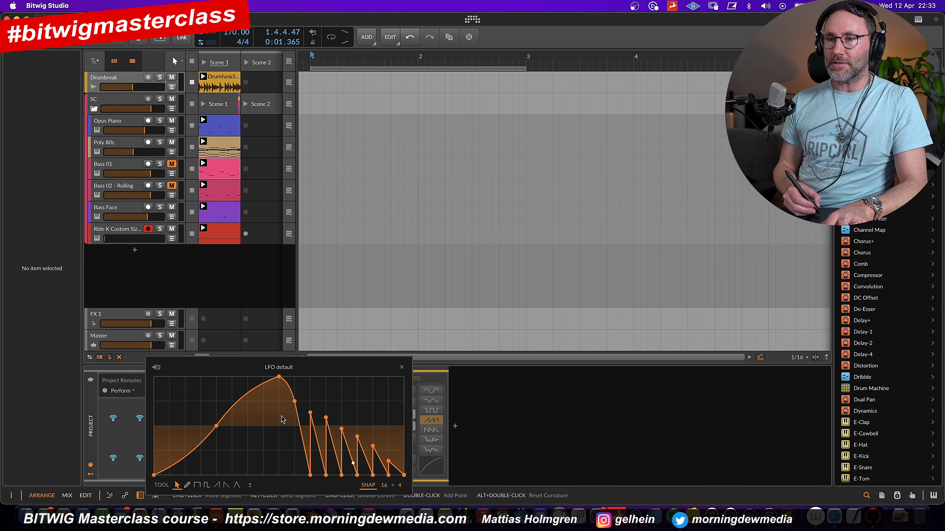
{"action": "left_click", "coordinate": [401, 368]}
Step: Map the project's Curves modulator to the Ride K Custom Sizzle A 03 track's volume with an amount of 0.813, and start playback
{"action": "left_click", "coordinate": [232, 404]}
{"action": "left_click", "coordinate": [112, 240]}
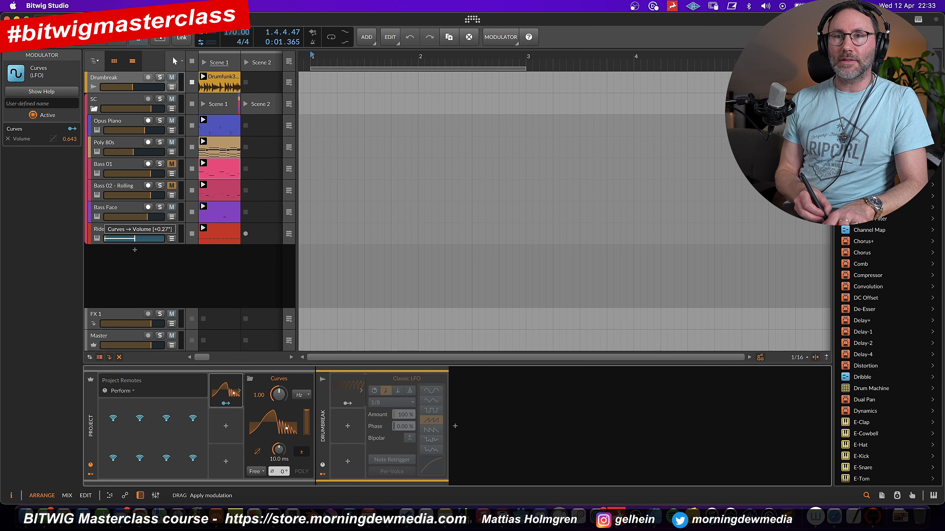
{"action": "key", "text": "space"}
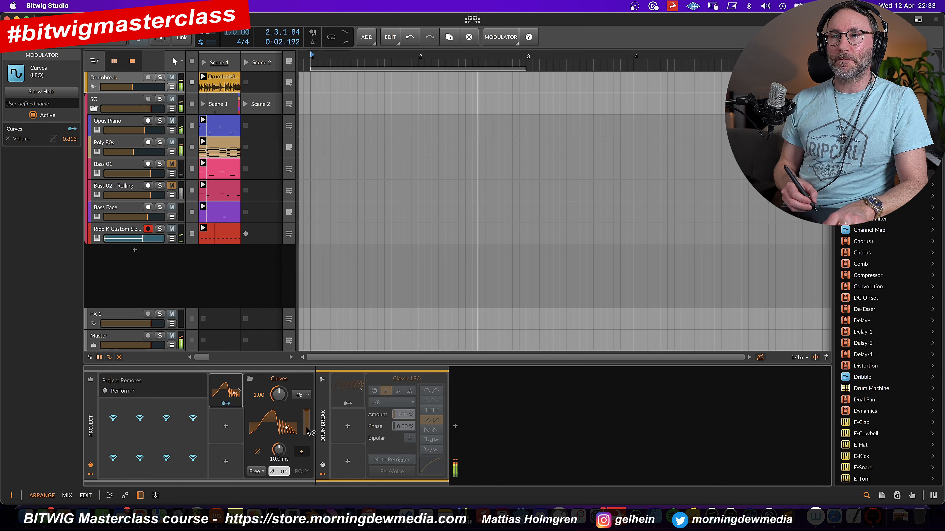
Step: Load the Descenting Sixteen Saws preset into the project's Curves modulator and set its trigger mode to Sync
{"action": "left_click", "coordinate": [274, 380]}
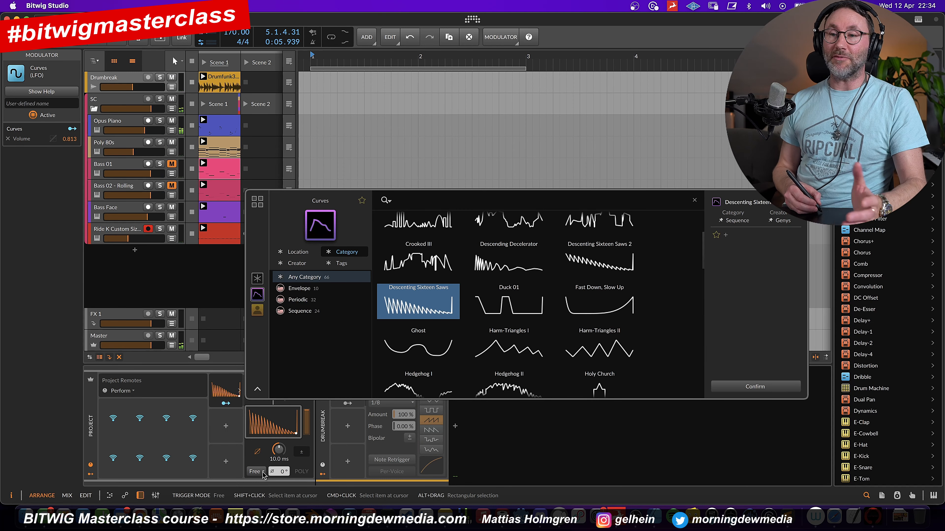
{"action": "left_click", "coordinate": [257, 473]}
{"action": "left_click", "coordinate": [282, 488]}
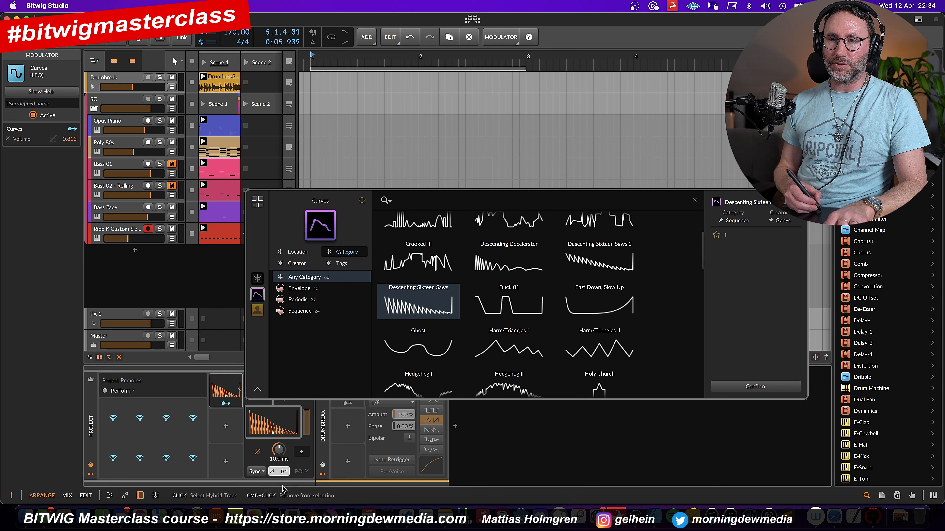
{"action": "left_click", "coordinate": [758, 389]}
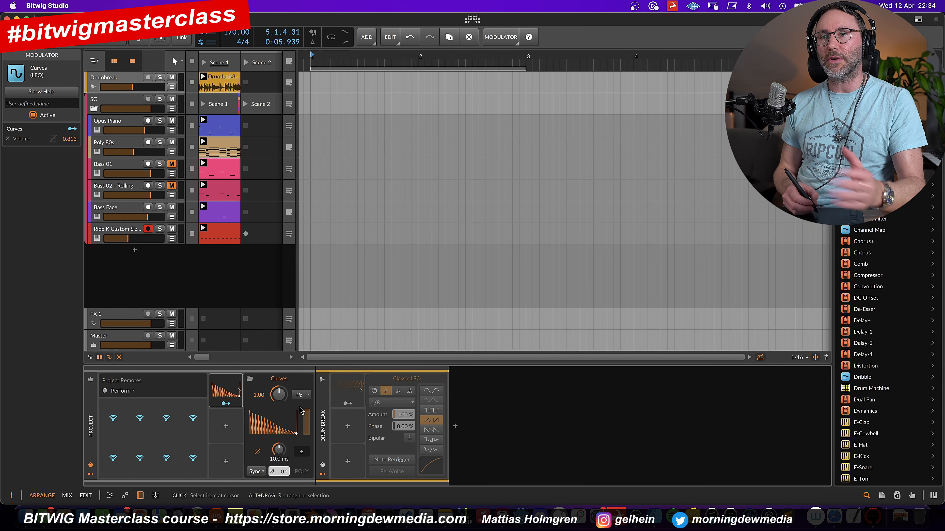
Step: Start playback, and view the Descenting Sixteen Saws curve in the curve editor before closing it
{"action": "key", "text": "space"}
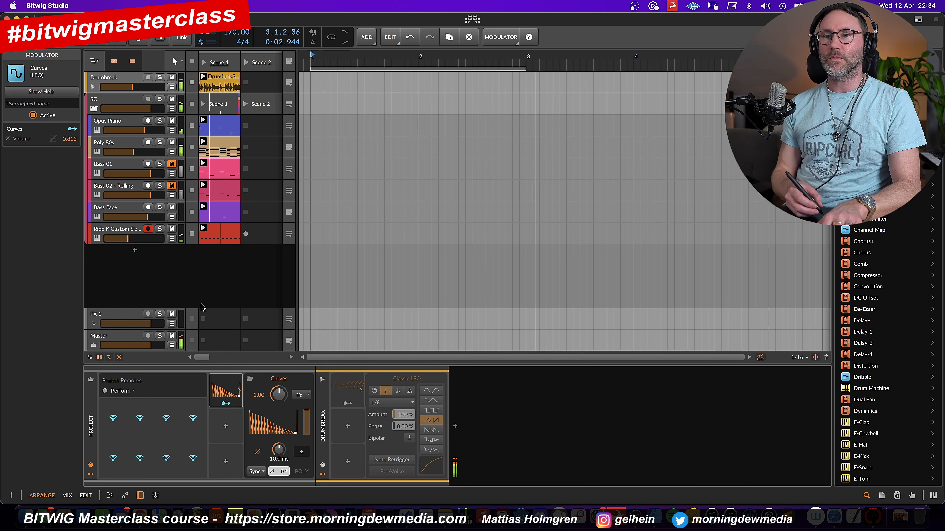
{"action": "left_click", "coordinate": [277, 427]}
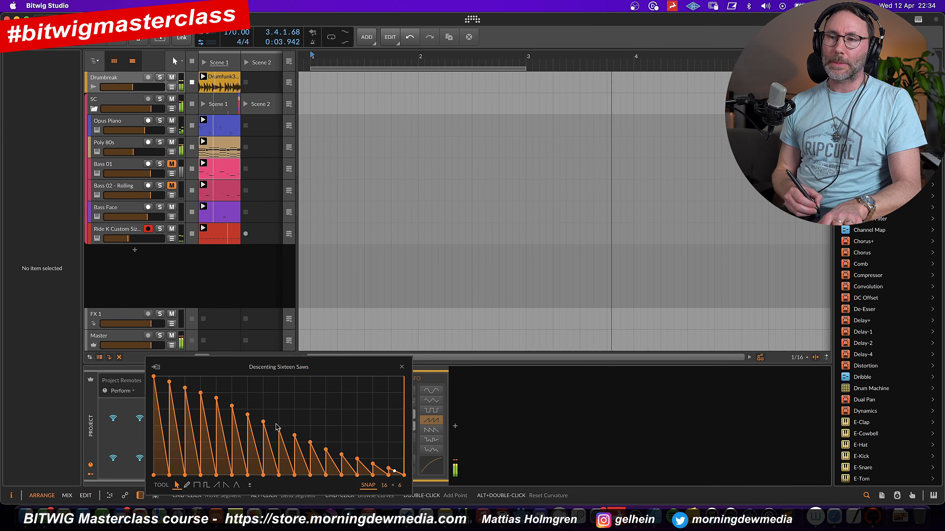
{"action": "left_click", "coordinate": [402, 367]}
Step: Raise the Ride K Custom Sizzle A 03 track's volume slightly, and set the Curves rate to 3.74 Hz with the track soloed
{"action": "left_click_drag", "start_coordinate": [128, 239], "coordinate": [133, 239]}
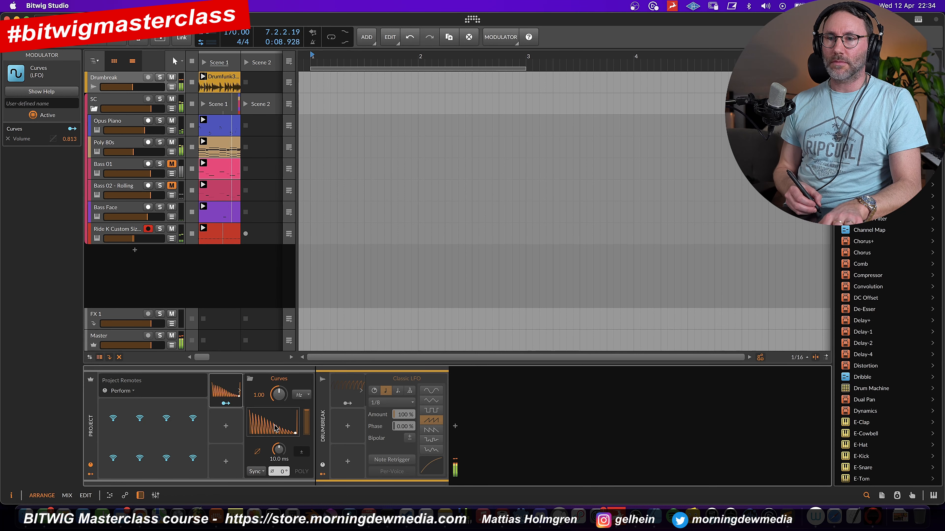
{"action": "mouse_move", "coordinate": [281, 398]}
{"action": "left_mouse_down"}
{"action": "mouse_move", "coordinate": [279, 372]}
{"action": "mouse_move", "coordinate": [279, 409]}
{"action": "mouse_move", "coordinate": [286, 405]}
{"action": "left_mouse_up"}
{"action": "key", "text": "s"}
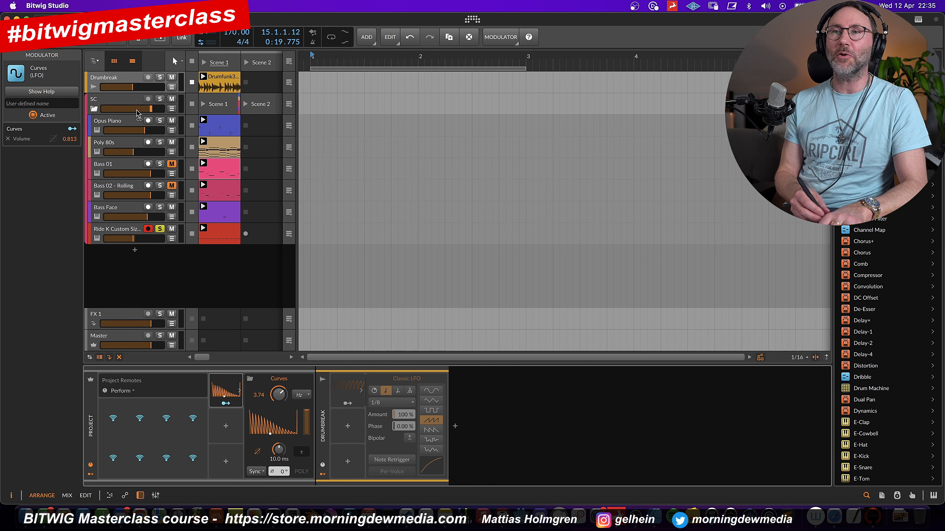
Step: Add a point at 52.0% to the Descenting Sixteen Saws curve, and remove the Curves modulator from the project
{"action": "double_click", "coordinate": [274, 424]}
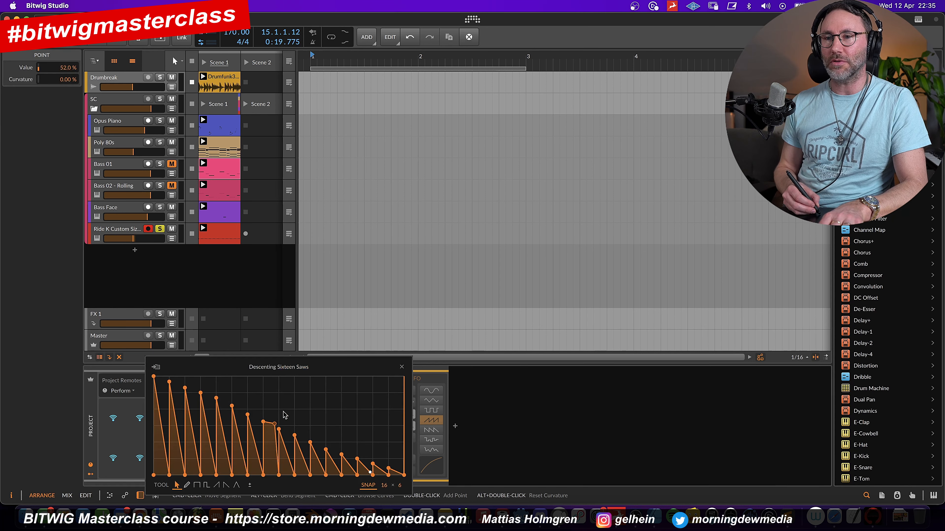
{"action": "left_click", "coordinate": [402, 368]}
{"action": "left_click", "coordinate": [250, 379]}
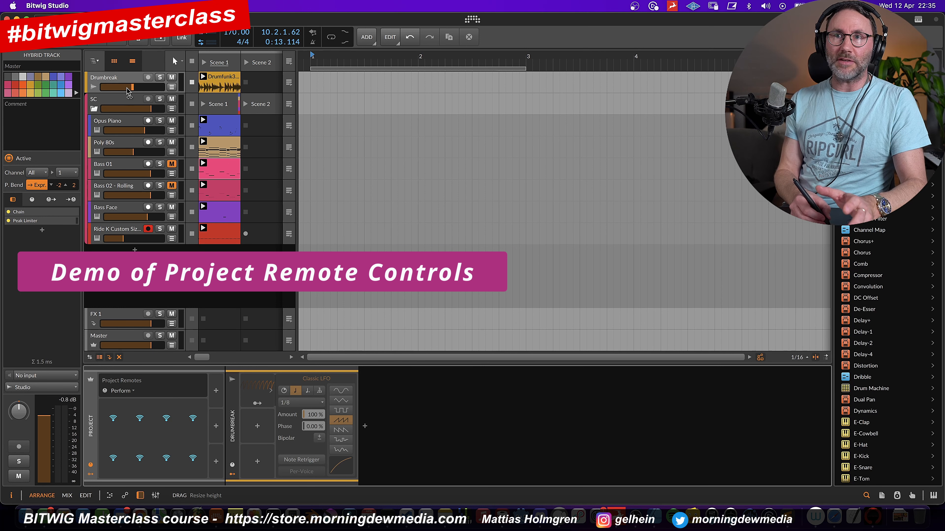
Step: Map the Ride K Custom Sizzle A 03 track's volume to the first Project Remotes slot, and turn the new knob
{"action": "left_click_drag", "start_coordinate": [131, 242], "coordinate": [135, 238]}
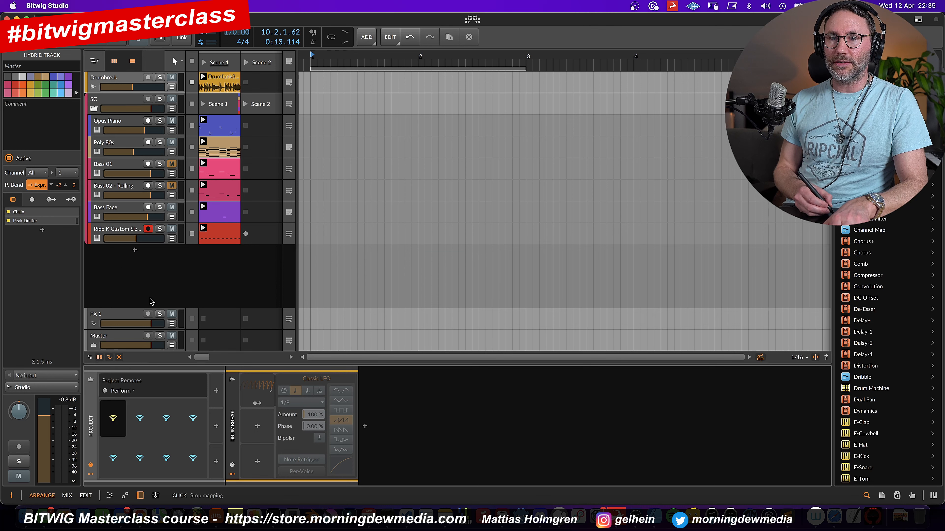
{"action": "left_click", "coordinate": [135, 240]}
{"action": "left_click_drag", "start_coordinate": [118, 424], "coordinate": [119, 452]}
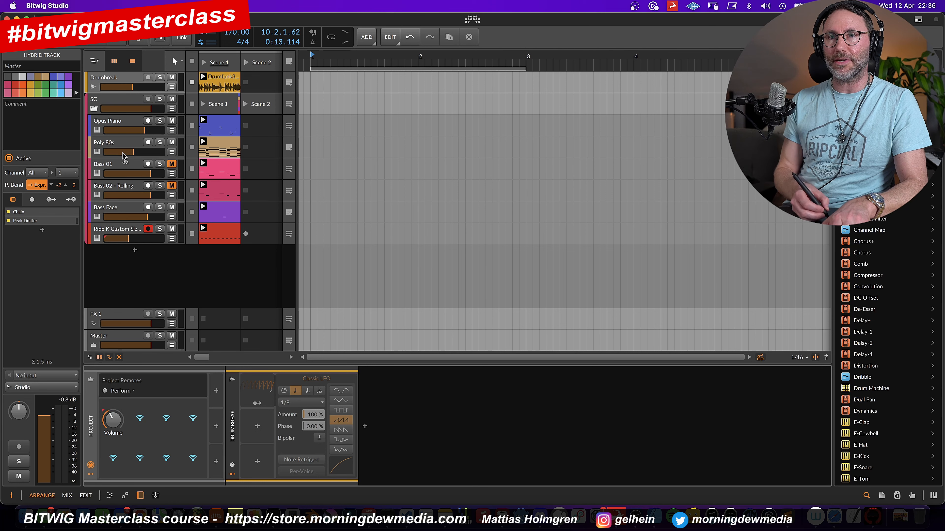
Step: Go through the tracks from Bass 01 down to Bass Face, viewing their device chains beside the Project Remotes
{"action": "left_click", "coordinate": [121, 166]}
{"action": "key", "text": "Down"}
{"action": "key", "text": "Down"}
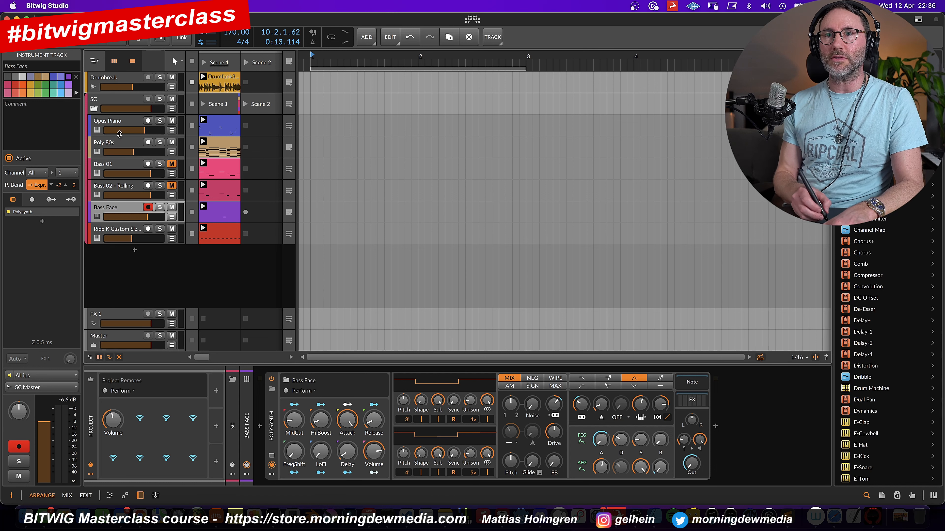
Step: Lower the SC group's Curves modulator amount to 0% and map it to the second Project Remotes slot
{"action": "left_click", "coordinate": [118, 99]}
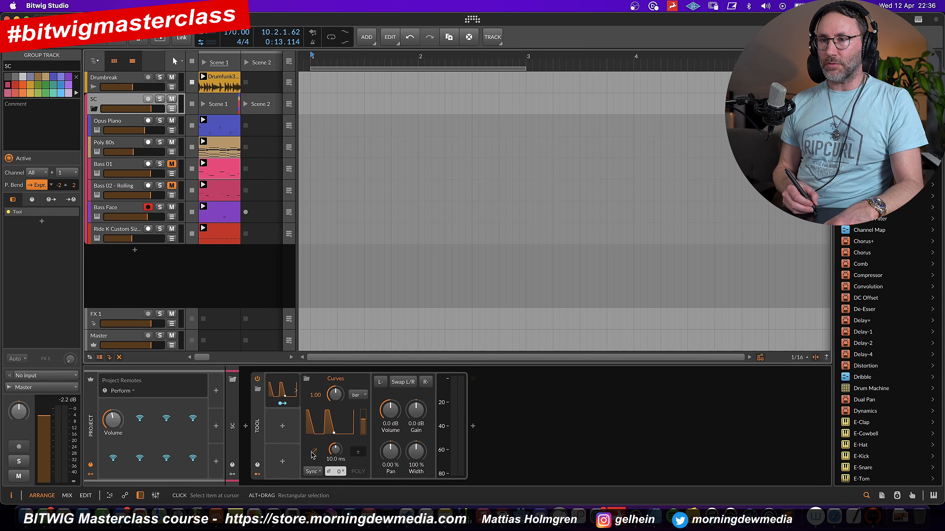
{"action": "left_click_drag", "start_coordinate": [364, 422], "coordinate": [363, 437]}
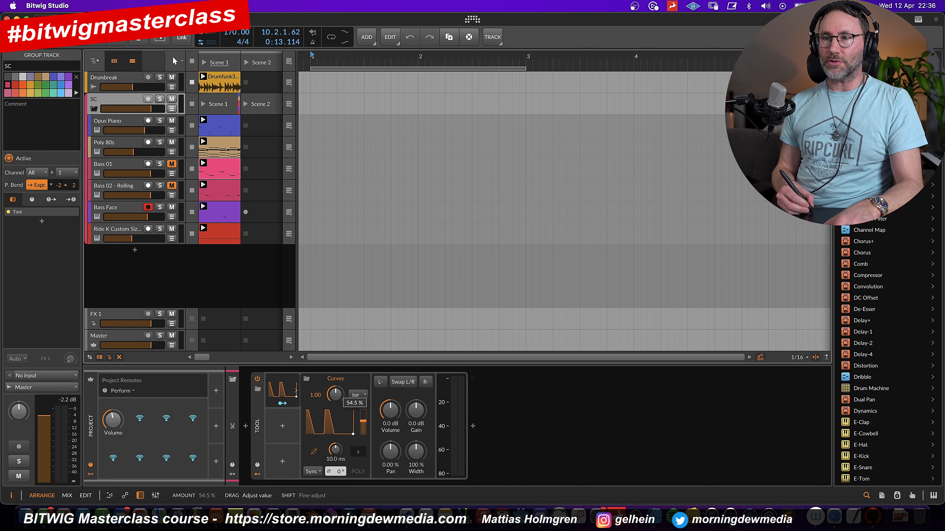
{"action": "left_click_drag", "start_coordinate": [363, 422], "coordinate": [364, 437]}
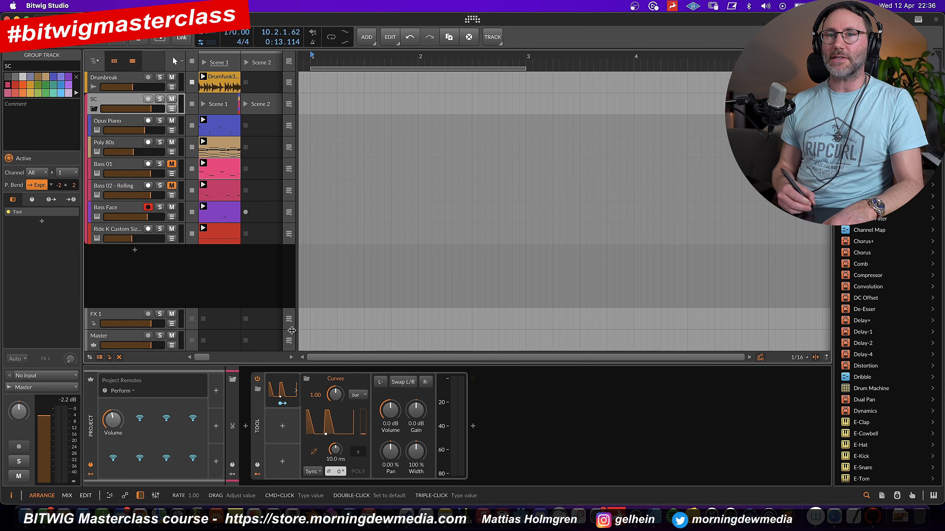
{"action": "left_click", "coordinate": [363, 422]}
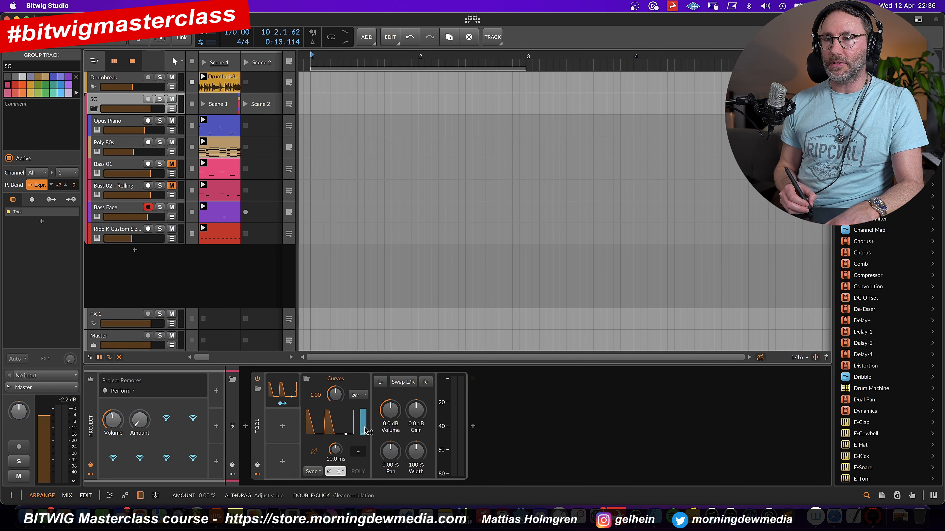
Step: Test the Amount project remote by raising it fully during playback, and reset it to its default
{"action": "left_click_drag", "start_coordinate": [148, 426], "coordinate": [147, 393]}
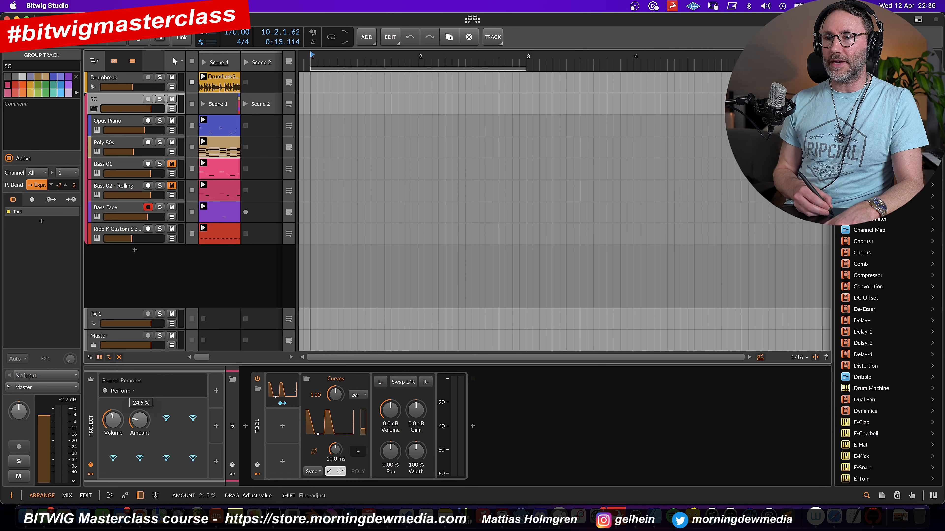
{"action": "key", "text": "space"}
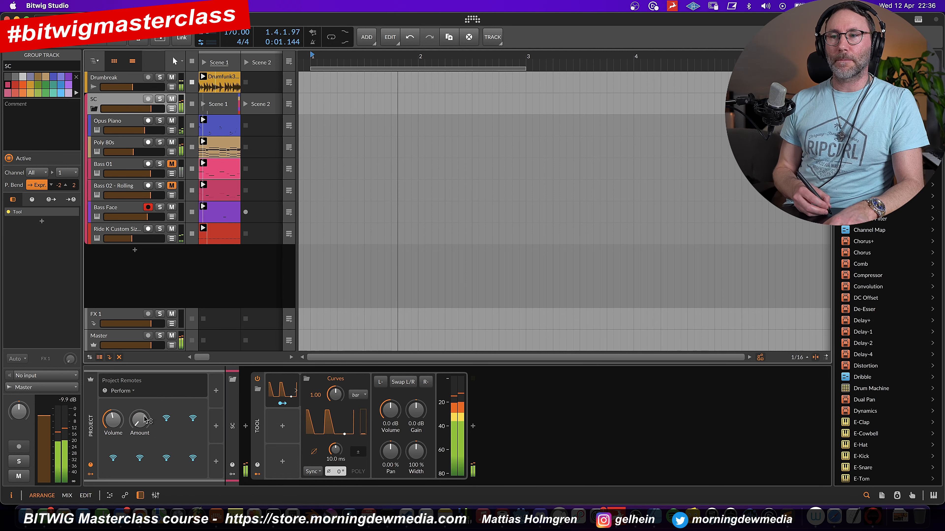
{"action": "left_click_drag", "start_coordinate": [138, 426], "coordinate": [138, 379]}
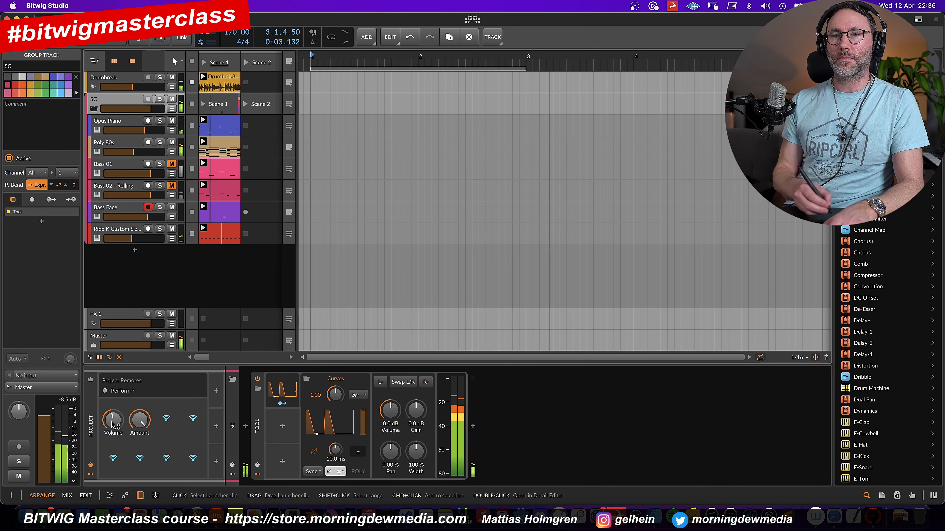
{"action": "double_click", "coordinate": [142, 418]}
Step: Map the Drumbreak track's mute to the third Project Remotes slot
{"action": "left_click", "coordinate": [123, 191]}
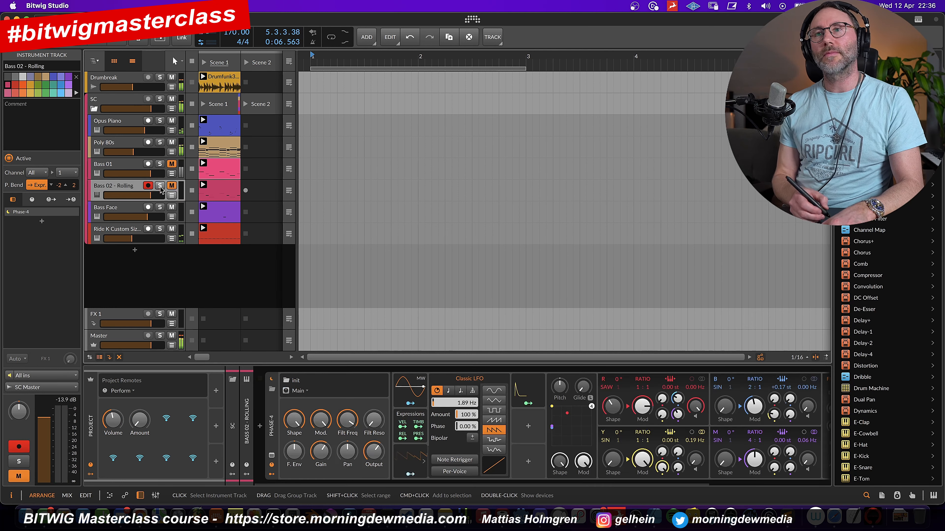
{"action": "left_click", "coordinate": [135, 88]}
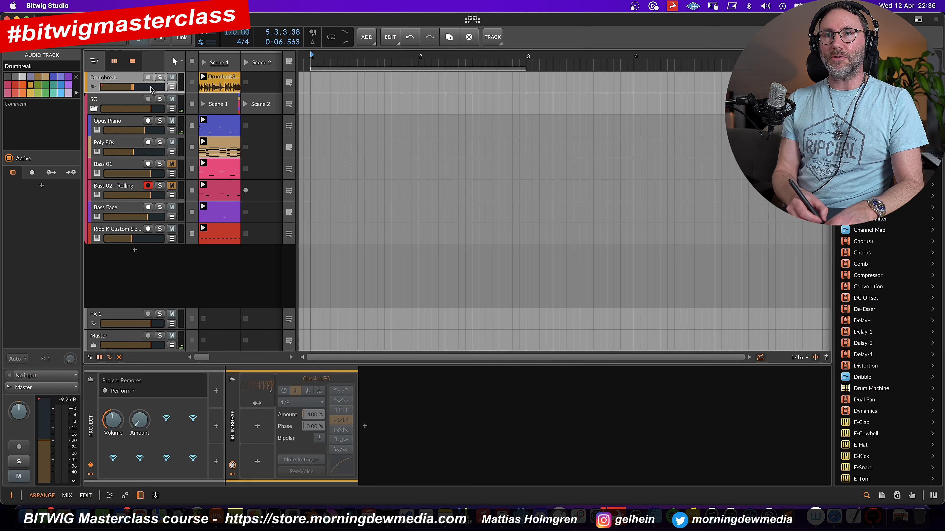
{"action": "left_click", "coordinate": [172, 77]}
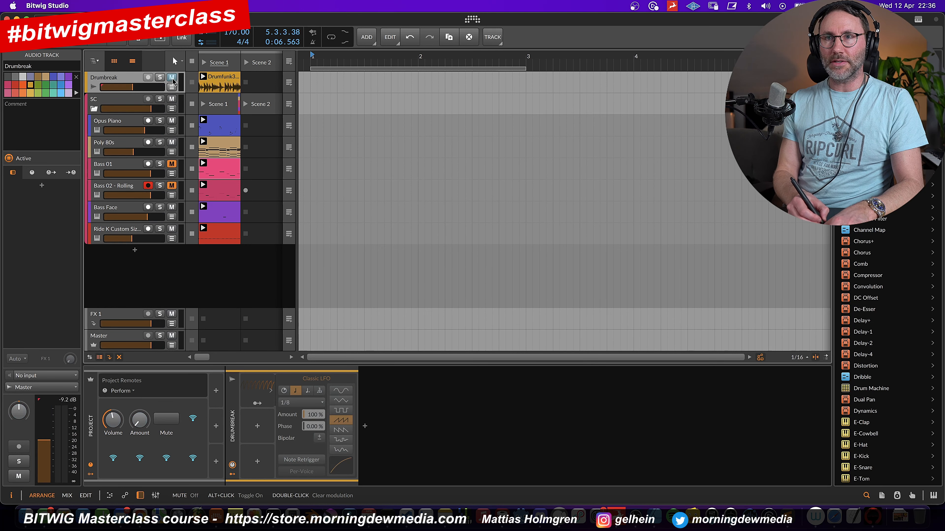
Step: Test the Mute project remote by toggling it on and off several times during playback
{"action": "key", "text": "space"}
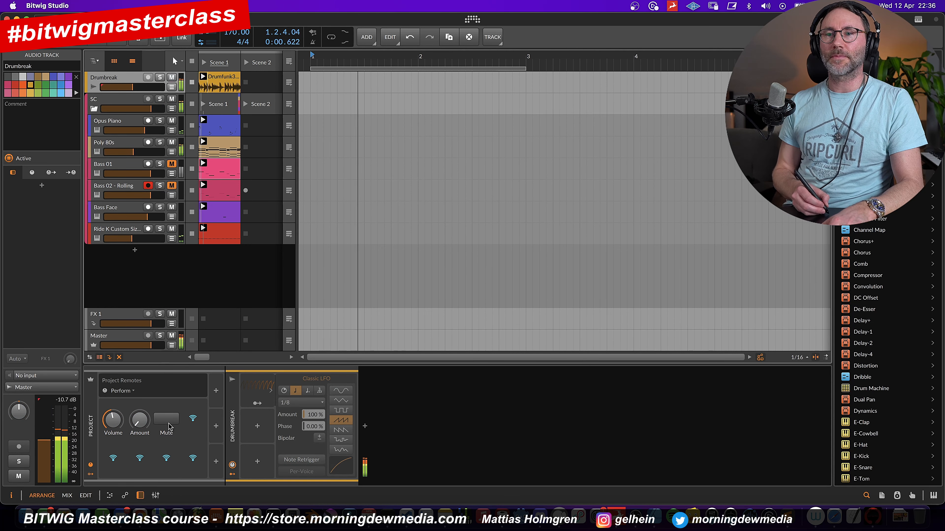
{"action": "left_click", "coordinate": [174, 426]}
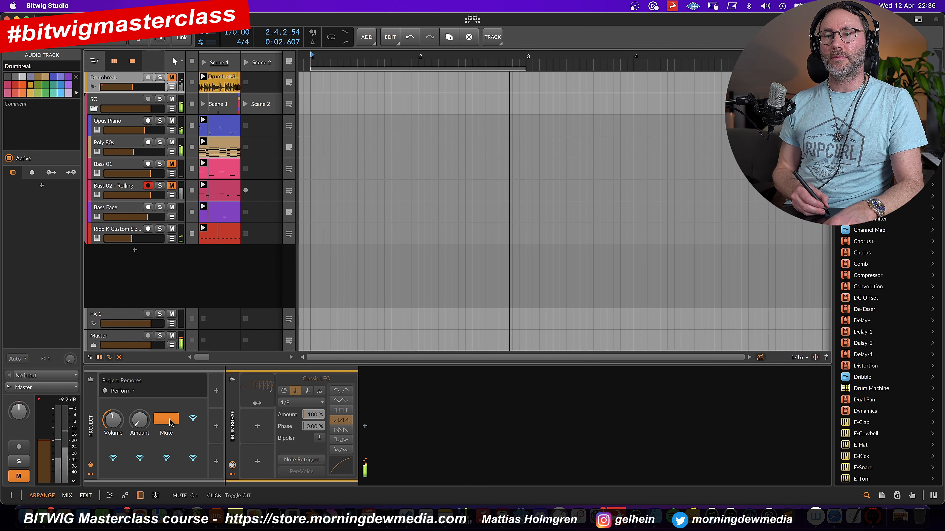
{"action": "left_click", "coordinate": [170, 424]}
{"action": "left_click", "coordinate": [170, 421]}
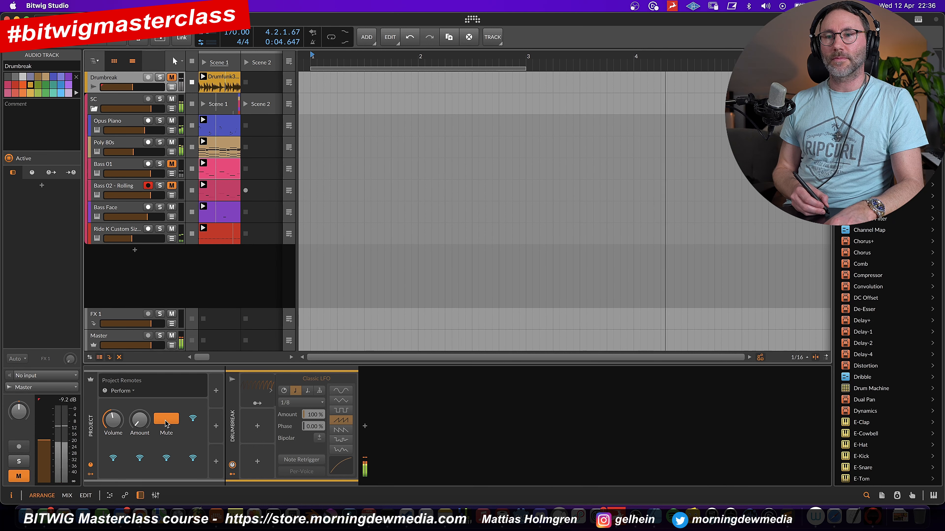
{"action": "left_click", "coordinate": [166, 418]}
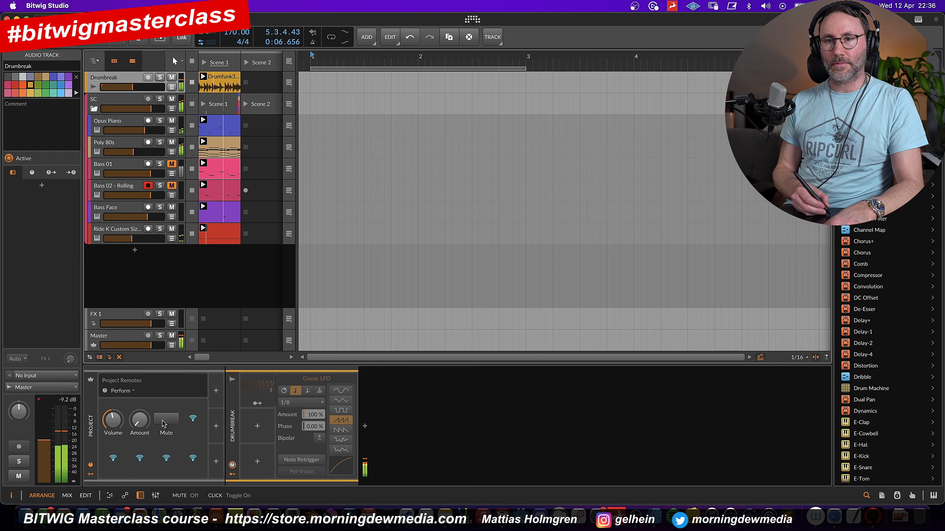
{"action": "left_click", "coordinate": [166, 421]}
{"action": "left_click", "coordinate": [166, 421]}
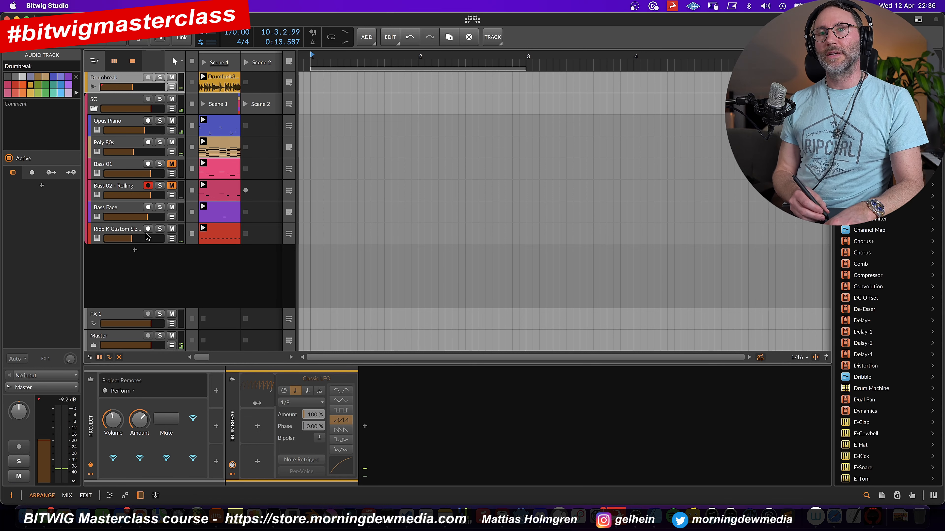
Step: Try the Mix of the Master track's Chain device, and map it to the fourth Project Remotes slot
{"action": "left_click", "coordinate": [164, 235]}
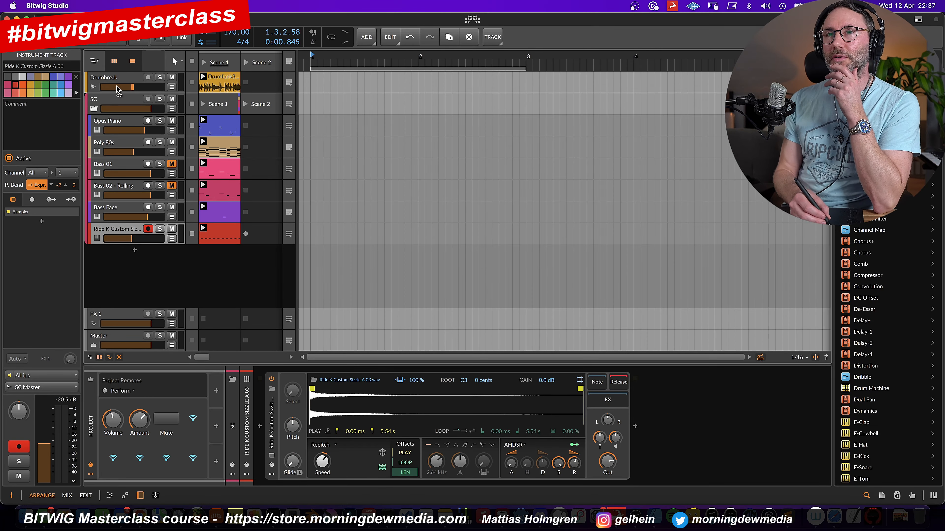
{"action": "left_click", "coordinate": [116, 342]}
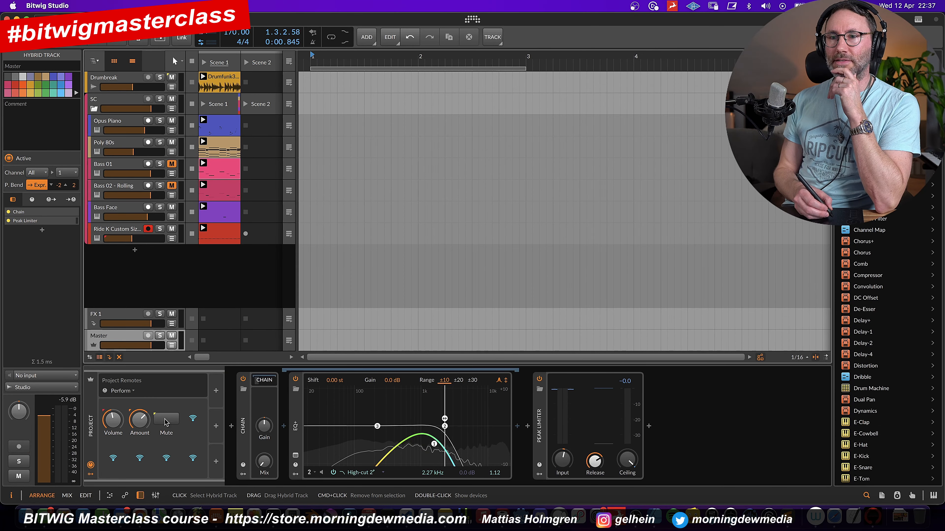
{"action": "left_click", "coordinate": [264, 380]}
{"action": "left_click_drag", "start_coordinate": [264, 462], "coordinate": [264, 466]}
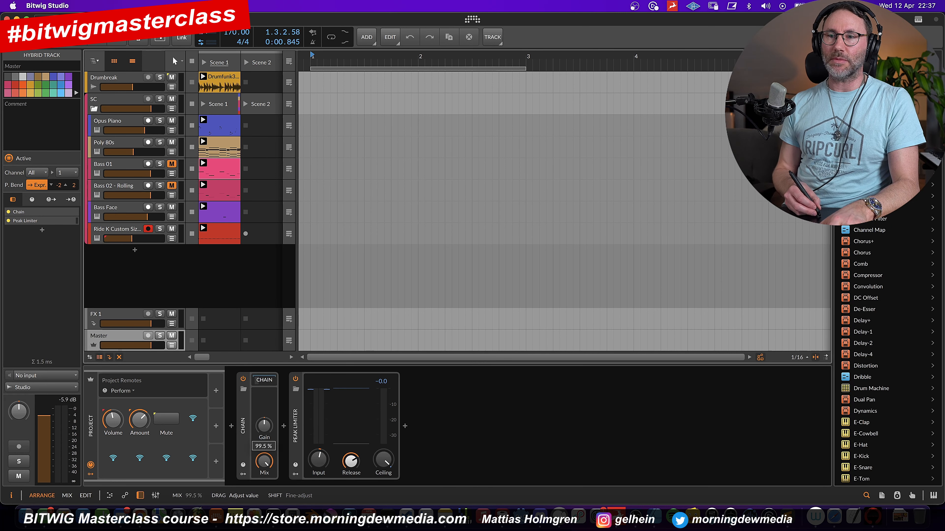
{"action": "left_click", "coordinate": [274, 380]}
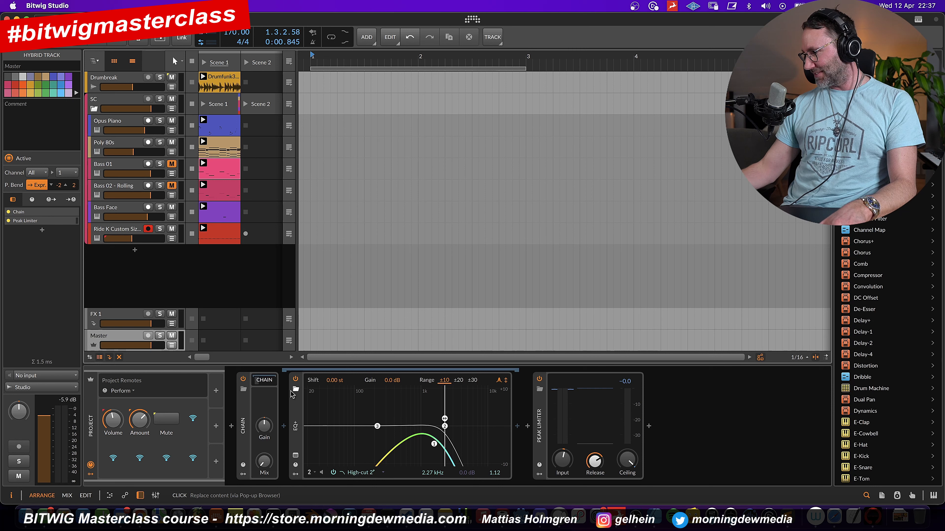
{"action": "key", "text": "space"}
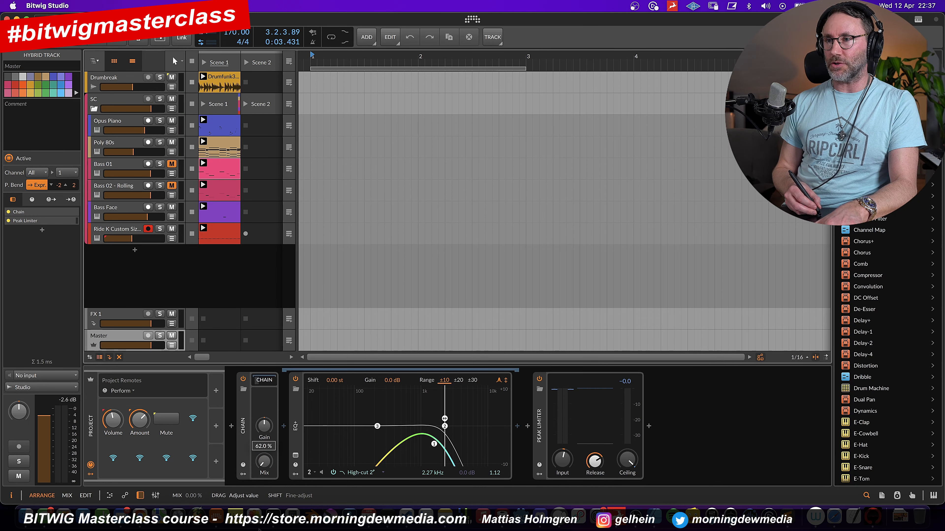
{"action": "left_click", "coordinate": [196, 420]}
{"action": "left_click", "coordinate": [263, 465]}
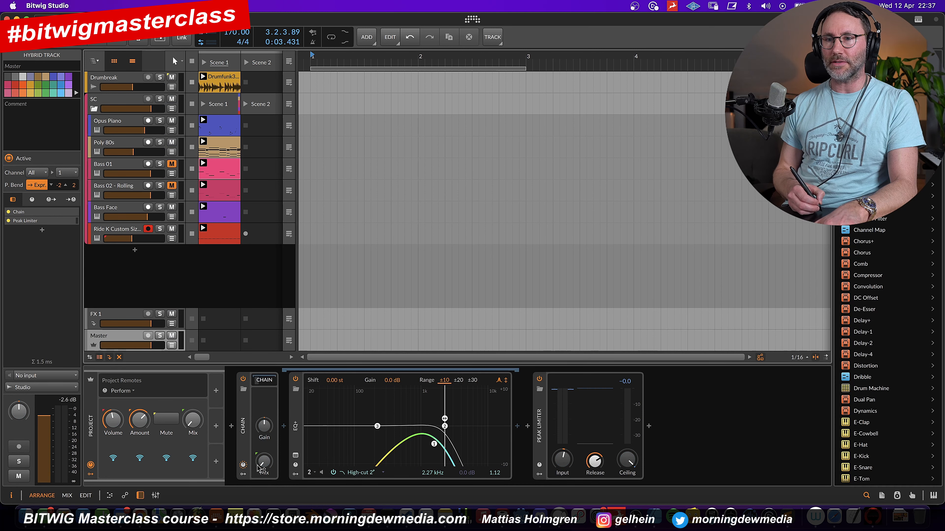
Step: Go through the tracks from Opus Piano down to Bass 02 - Rolling, viewing their device chains
{"action": "left_click", "coordinate": [127, 125]}
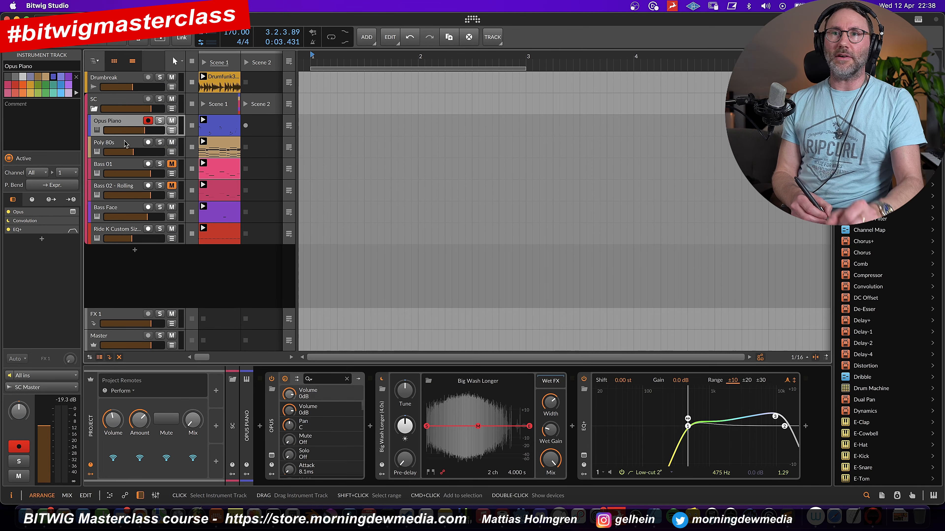
{"action": "left_click", "coordinate": [125, 150]}
{"action": "left_click", "coordinate": [118, 168]}
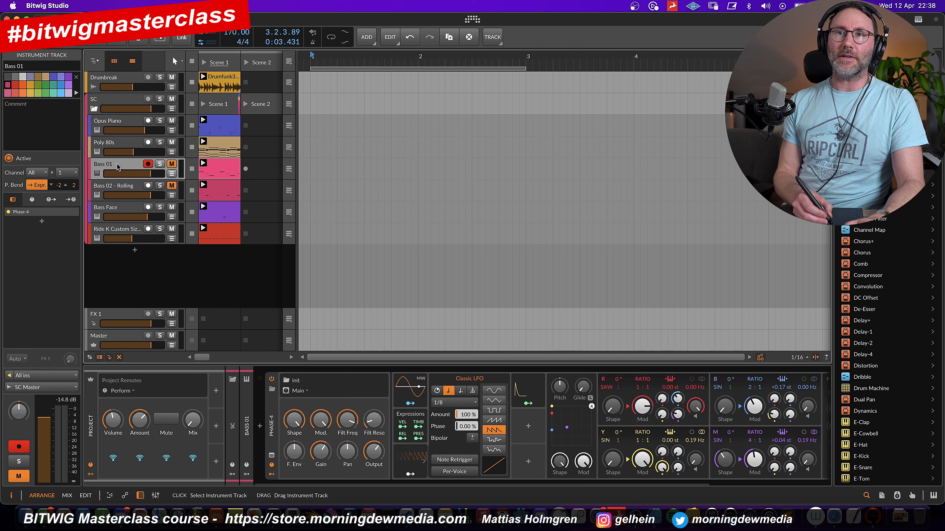
{"action": "left_click", "coordinate": [123, 188]}
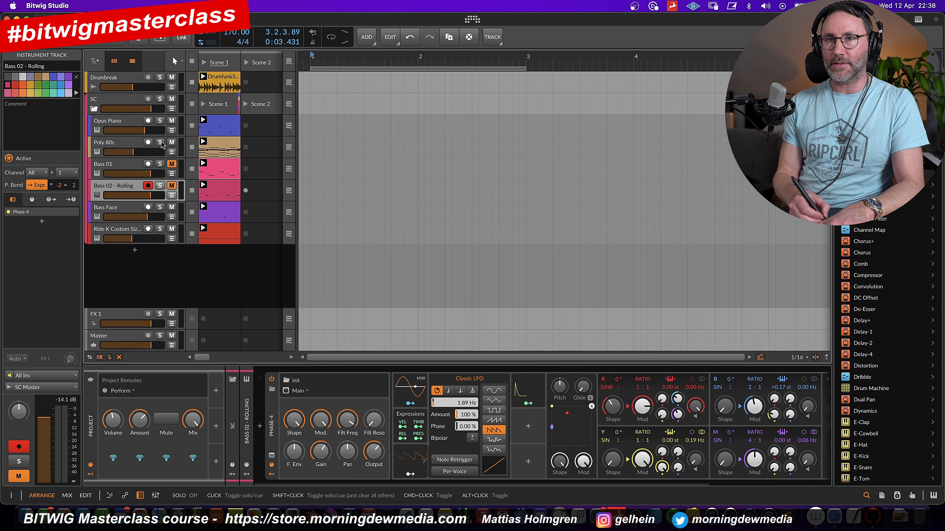
Step: Solo the Poly 80s track and try out the frequency of its Filter device during playback
{"action": "left_click", "coordinate": [166, 154]}
{"action": "left_click", "coordinate": [171, 145]}
{"action": "left_click", "coordinate": [171, 145]}
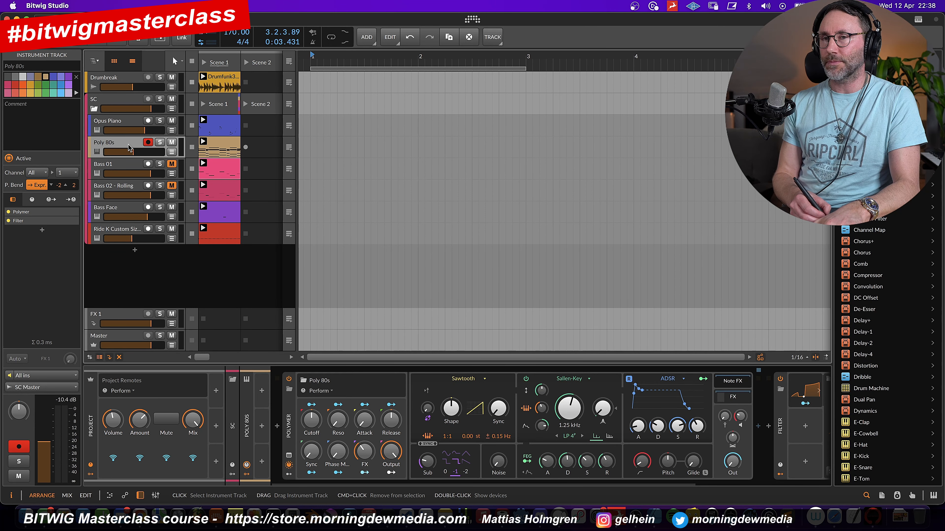
{"action": "left_click", "coordinate": [159, 142]}
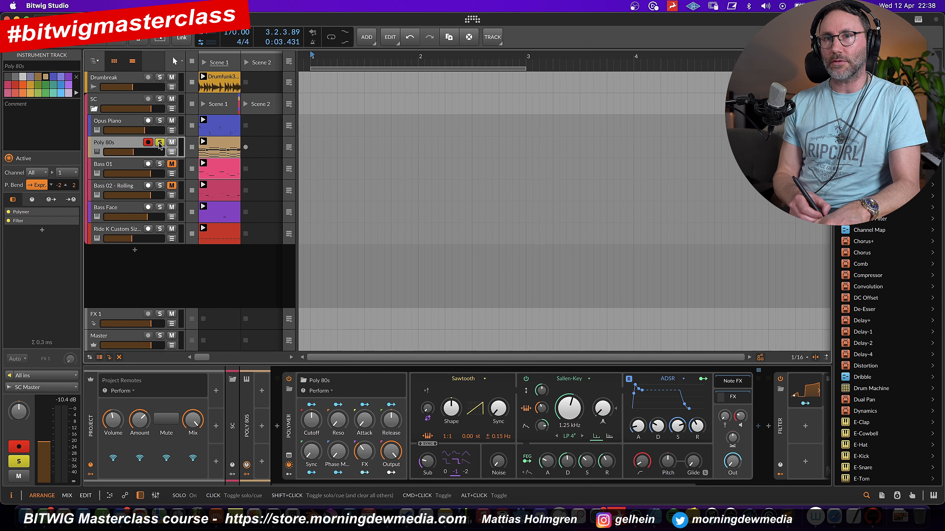
{"action": "left_click_drag", "start_coordinate": [335, 357], "coordinate": [327, 340]}
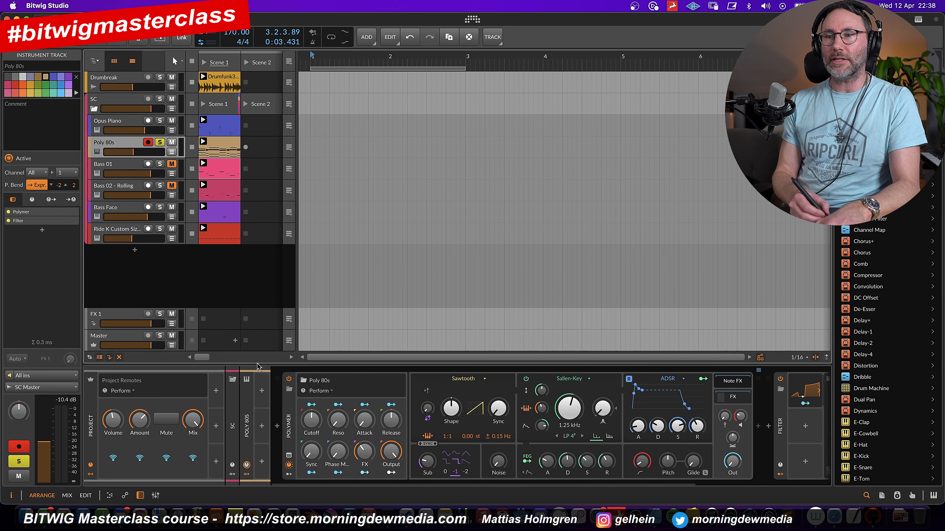
{"action": "key", "text": "space"}
{"action": "scroll", "coordinate": [688, 454], "scroll_direction": "right", "scroll_amount": 5}
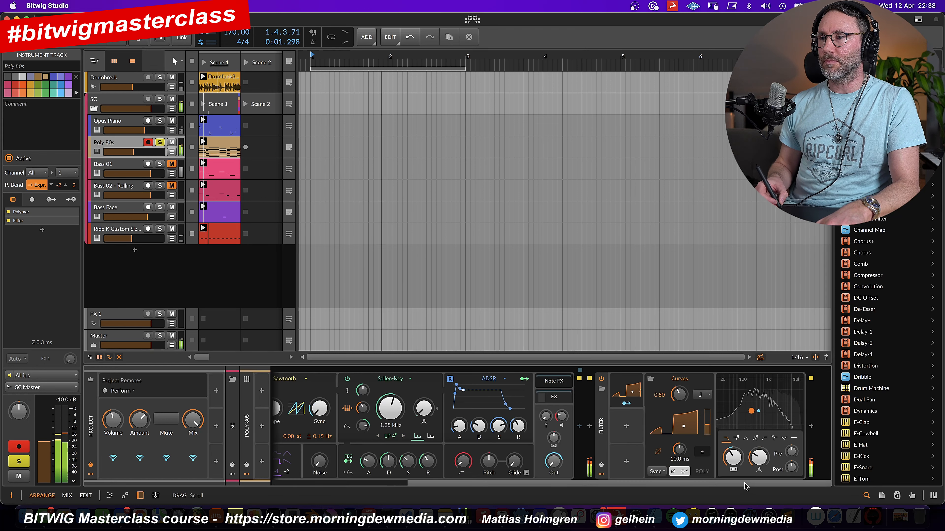
{"action": "left_click_drag", "start_coordinate": [742, 466], "coordinate": [742, 470]}
{"action": "key", "text": "space"}
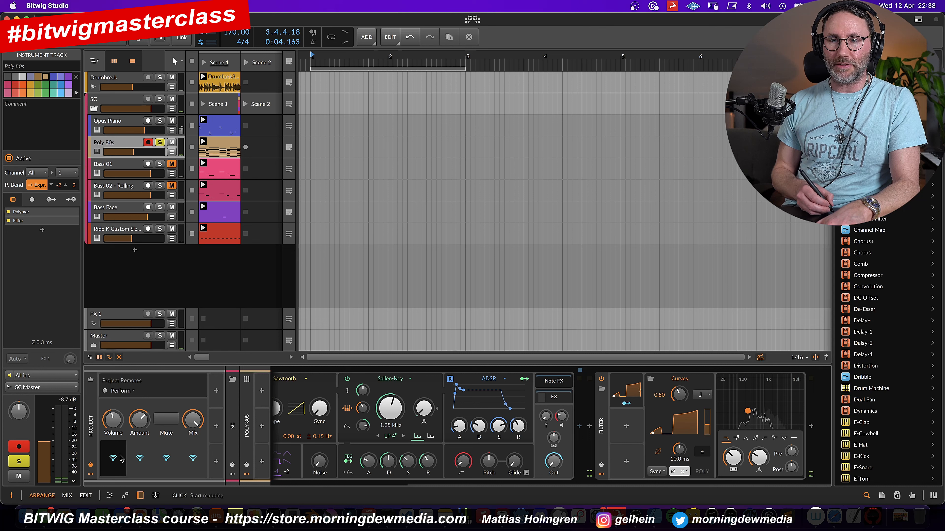
Step: Map the Poly 80s Filter's frequency to the fifth Project Remotes slot and rename that remote as PolyFreq
{"action": "left_click", "coordinate": [733, 458]}
{"action": "left_click_drag", "start_coordinate": [113, 453], "coordinate": [113, 447]}
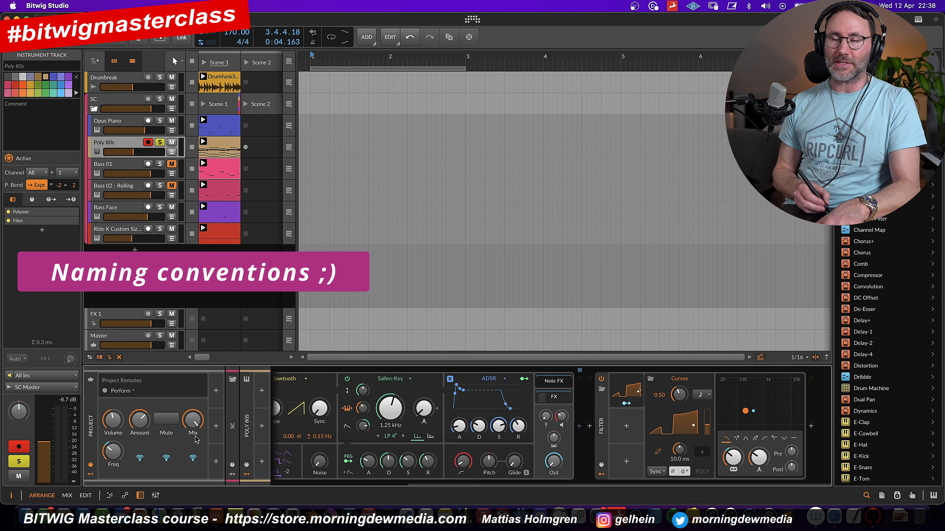
{"action": "double_click", "coordinate": [120, 466]}
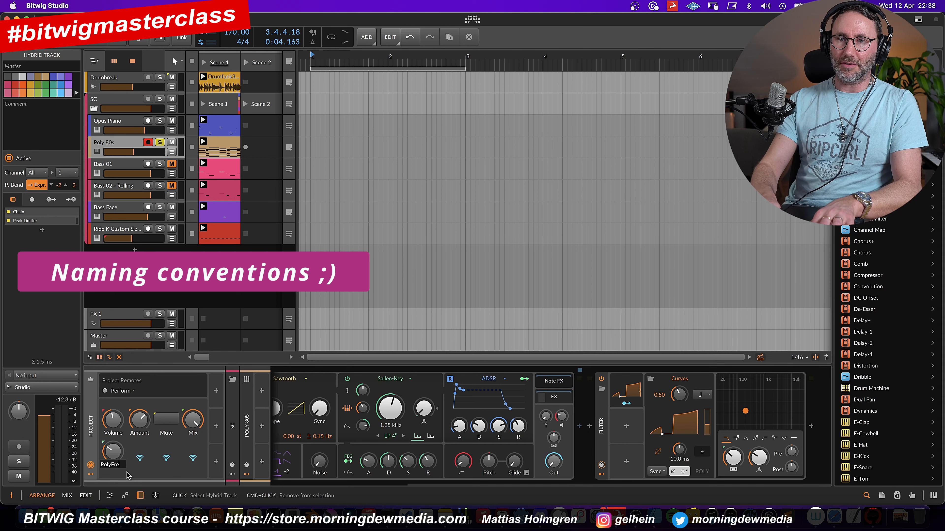
{"action": "key", "text": "Return"}
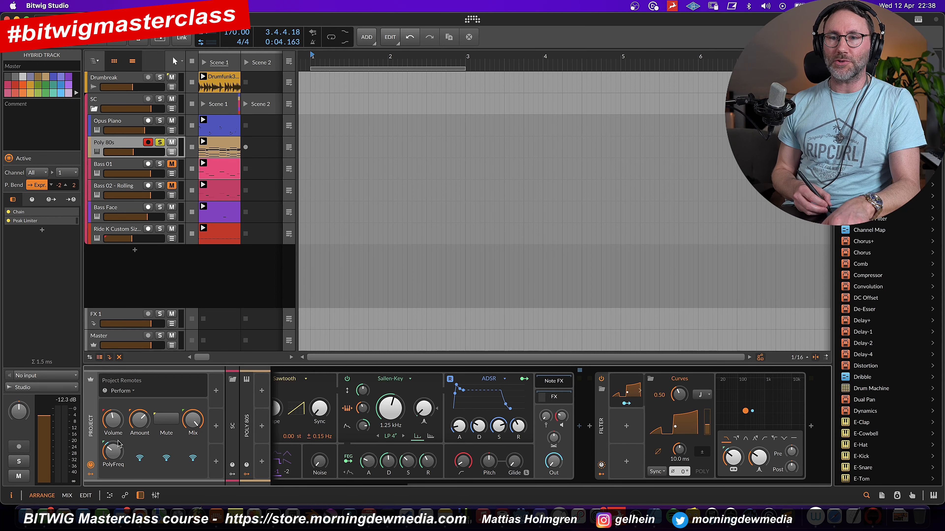
Step: Rename the Volume project remote as HHVolume
{"action": "left_click_drag", "start_coordinate": [114, 430], "coordinate": [114, 434]}
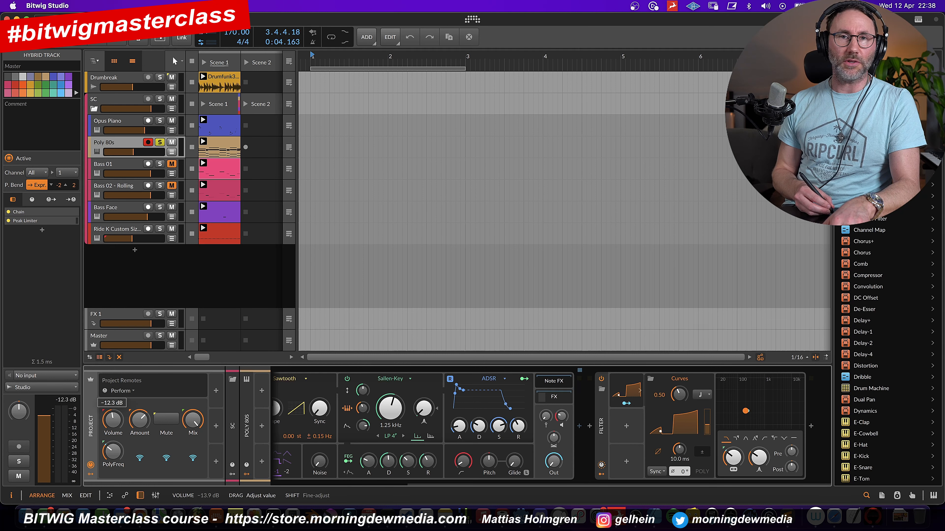
{"action": "double_click", "coordinate": [116, 431]}
{"action": "type", "text": "HHVolume"}
{"action": "key", "text": "Return"}
Step: Give the Amount, Mute and Mix project remotes names that identify their targets, using BP Mix for the Mix remote
{"action": "left_click_drag", "start_coordinate": [144, 422], "coordinate": [144, 433]}
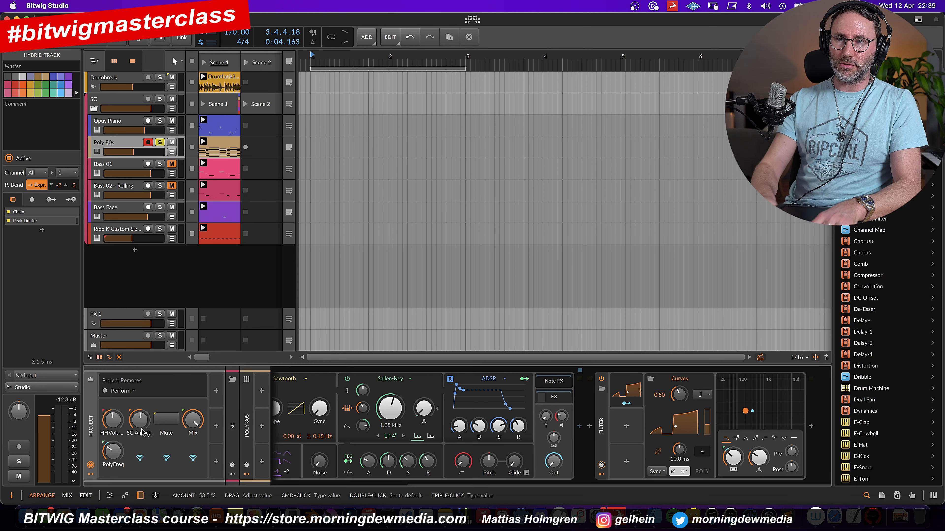
{"action": "left_click", "coordinate": [167, 419]}
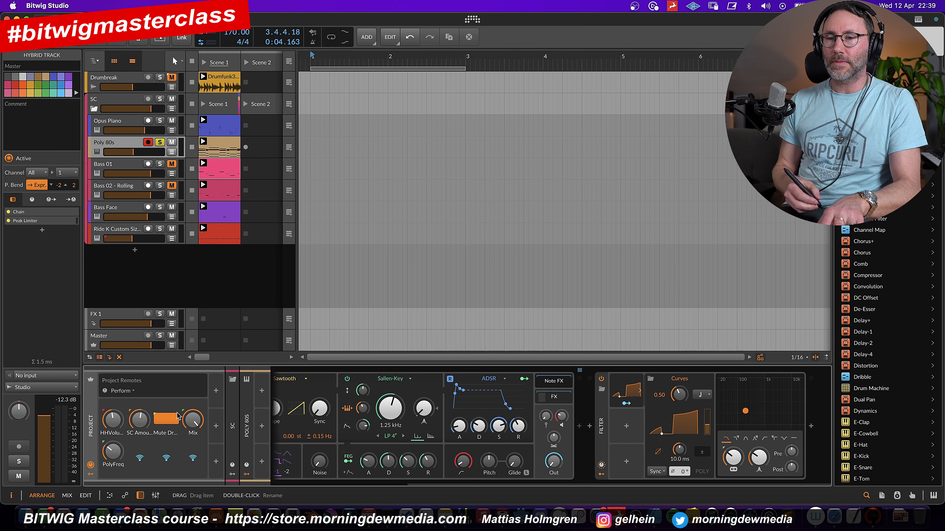
{"action": "left_click_drag", "start_coordinate": [193, 420], "coordinate": [193, 409]}
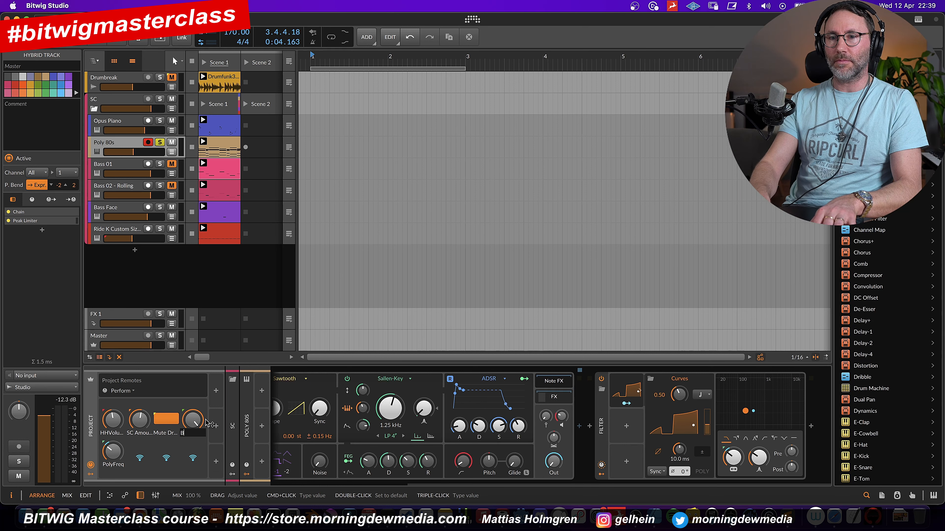
{"action": "type", "text": "ix"}
{"action": "key", "text": "Return"}
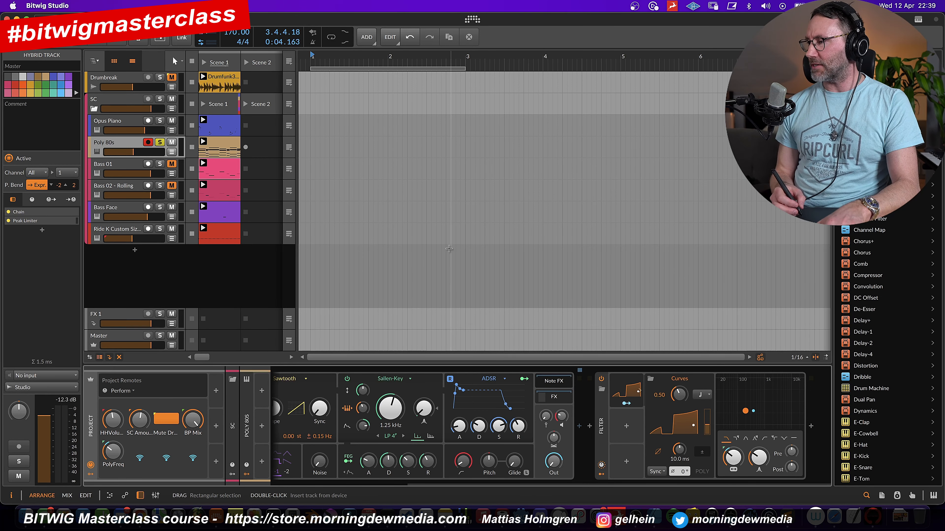
Step: Unsolo Poly 80s, unmute Bass 01 and Bass 02 - Rolling, and start playback with the SC group selected
{"action": "left_click_drag", "start_coordinate": [193, 418], "coordinate": [193, 418]}
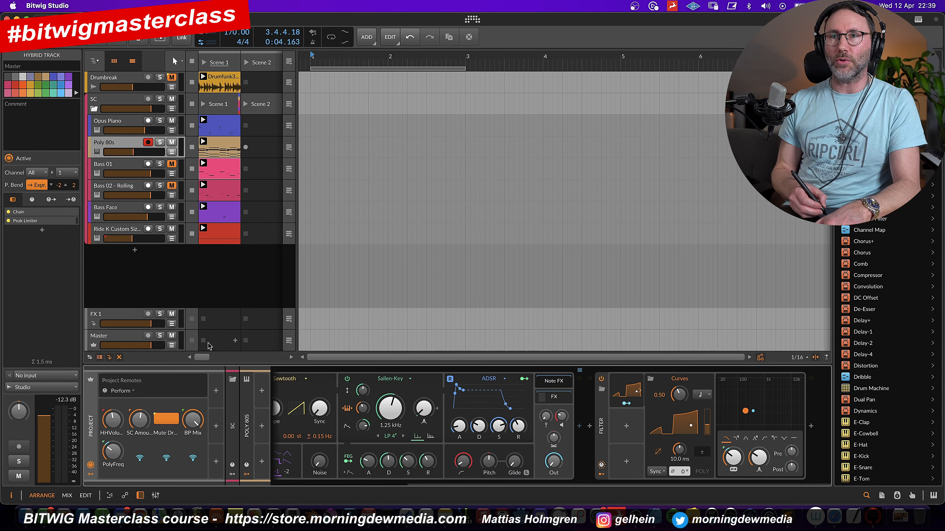
{"action": "left_click", "coordinate": [128, 235]}
{"action": "key", "text": "space"}
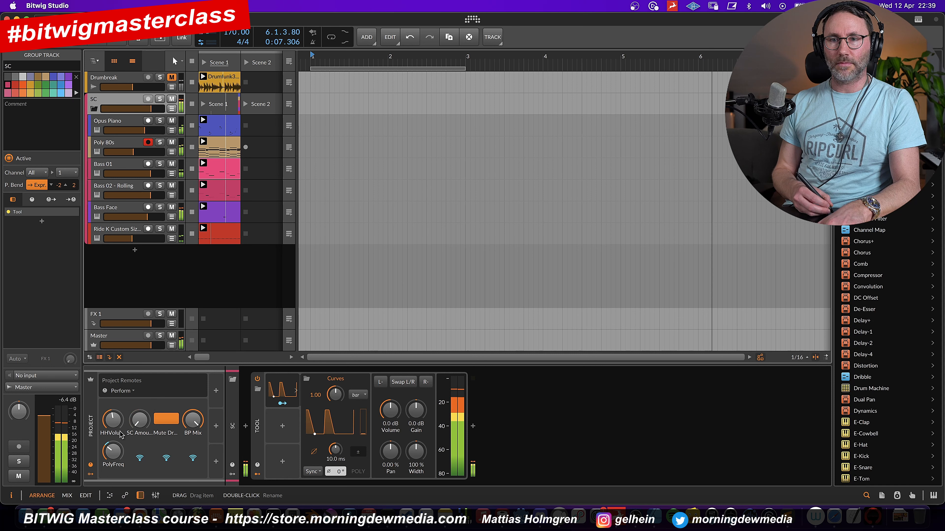
Step: Perform with the project remotes during playback: turn HHVolume fully down, sweep PolyFreq and lower BP Mix
{"action": "left_click_drag", "start_coordinate": [113, 420], "coordinate": [113, 446]}
{"action": "left_click", "coordinate": [112, 451]}
{"action": "left_click_drag", "start_coordinate": [119, 434], "coordinate": [120, 402]}
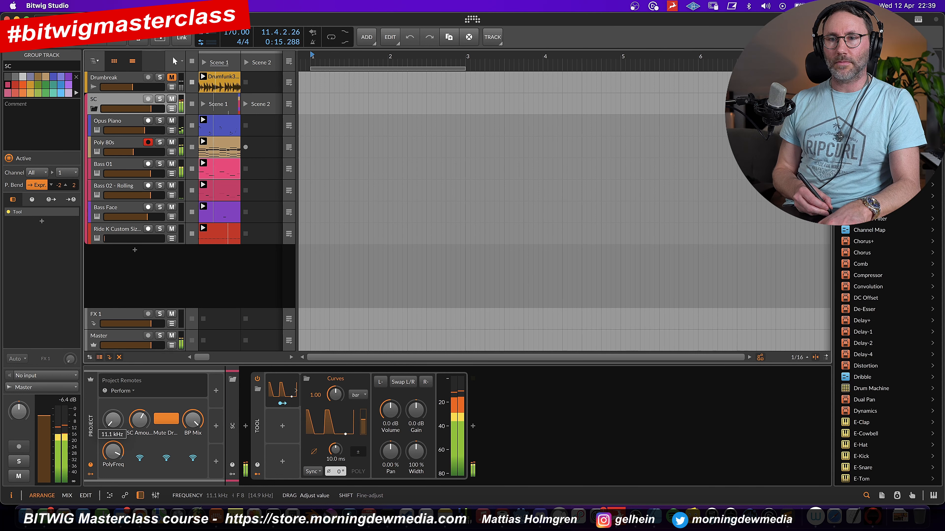
{"action": "left_click_drag", "start_coordinate": [192, 420], "coordinate": [192, 415]}
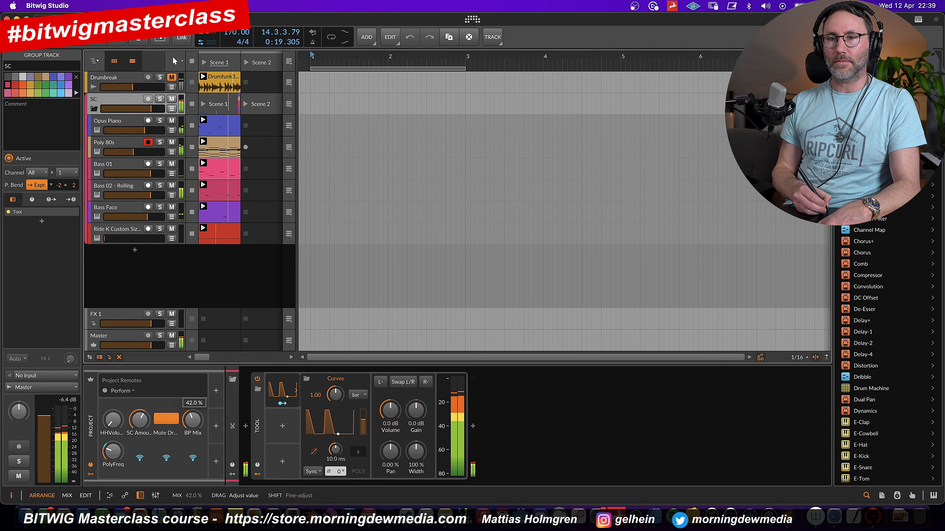
Step: Toggle the Drumbreak mute remote on and off repeatedly while the project plays
{"action": "left_click", "coordinate": [167, 420]}
{"action": "left_click", "coordinate": [168, 418]}
{"action": "left_click", "coordinate": [167, 420]}
{"action": "left_click", "coordinate": [169, 421]}
{"action": "left_click", "coordinate": [166, 421]}
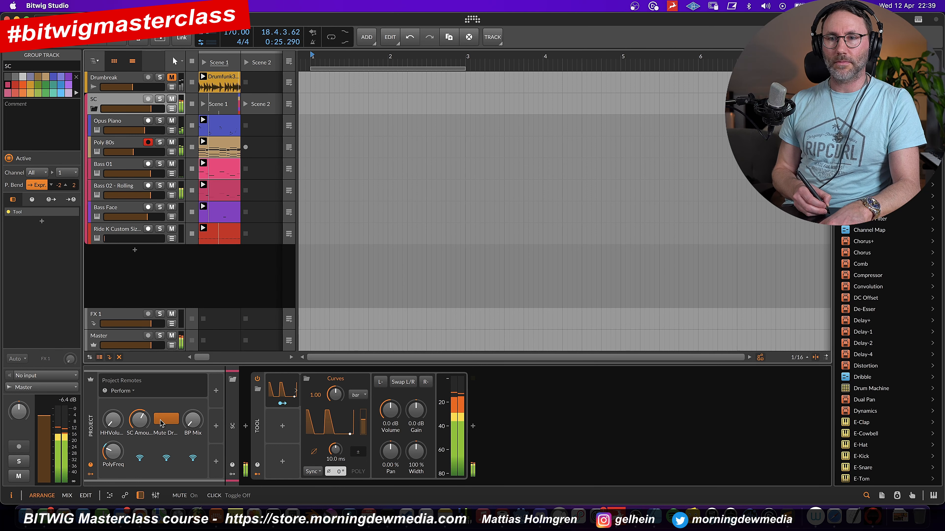
{"action": "left_click", "coordinate": [167, 421]}
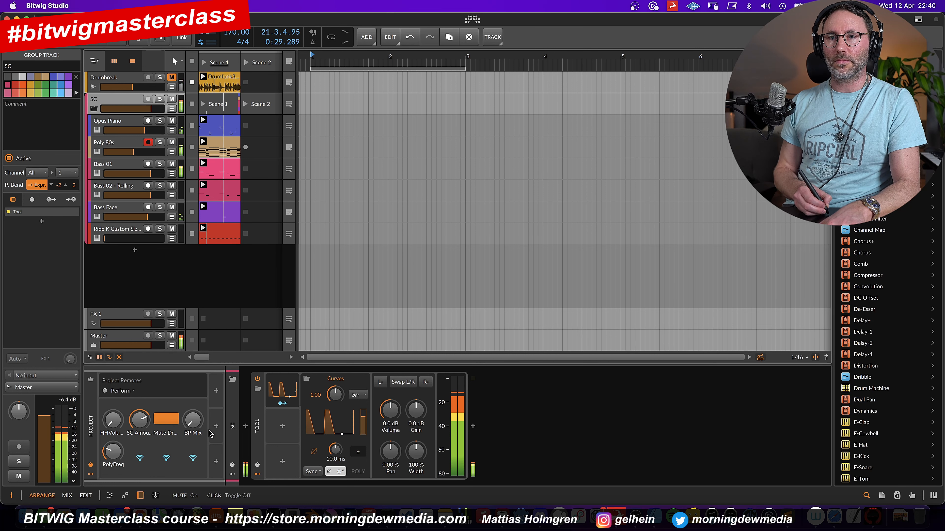
Step: Keep performing with the remotes: raise HHVolume, sweep BP Mix and PolyFreq, and unmute the Drumbreak track
{"action": "left_click_drag", "start_coordinate": [192, 419], "coordinate": [192, 453]}
{"action": "left_click_drag", "start_coordinate": [113, 420], "coordinate": [140, 421]}
{"action": "left_click_drag", "start_coordinate": [113, 452], "coordinate": [113, 434]}
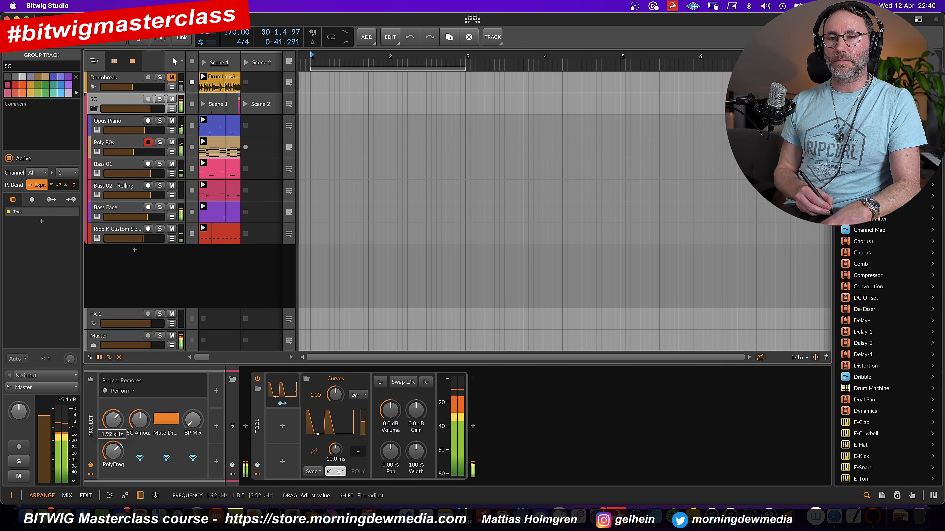
{"action": "mouse_move", "coordinate": [114, 434]}
{"action": "left_mouse_down"}
{"action": "mouse_move", "coordinate": [113, 462]}
{"action": "mouse_move", "coordinate": [113, 451]}
{"action": "left_mouse_up"}
{"action": "left_click", "coordinate": [168, 420]}
{"action": "left_click", "coordinate": [169, 420]}
{"action": "left_click", "coordinate": [169, 420]}
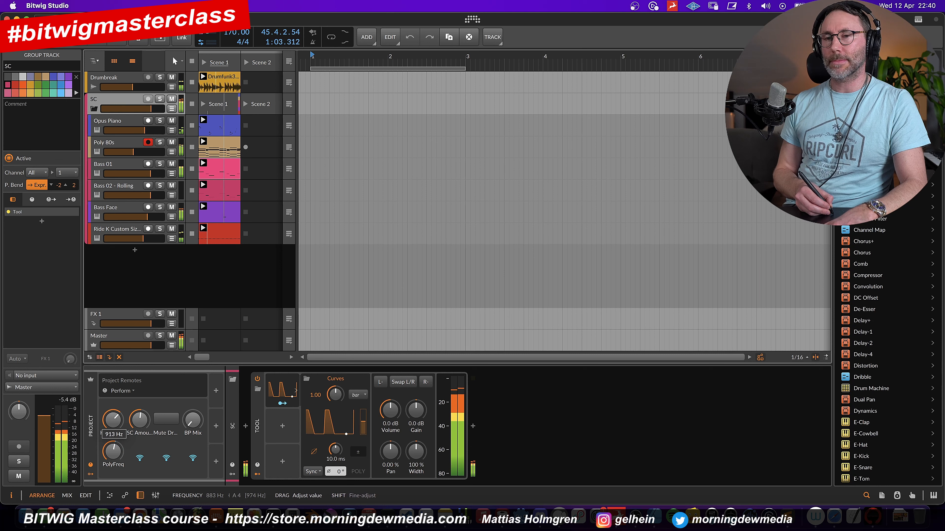
Step: Adjust the PolyFreq remote, turn HHVolume fully down and mute the Drumbreak track through its remote during playback
{"action": "left_click_drag", "start_coordinate": [114, 459], "coordinate": [113, 458]}
{"action": "left_click_drag", "start_coordinate": [113, 420], "coordinate": [140, 514]}
{"action": "left_click", "coordinate": [172, 417]}
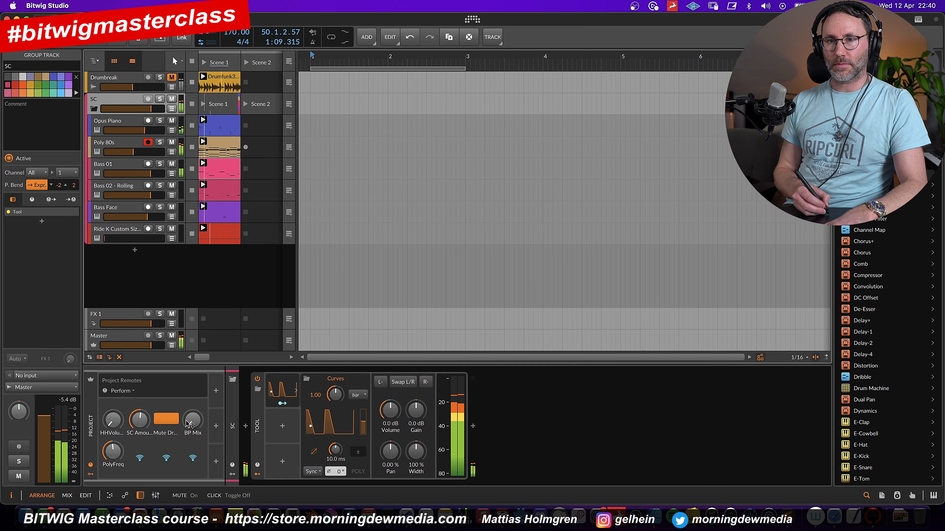
Step: Toggle the Drumbreak mute remote repeatedly during playback, finishing with it on, and turn BP Mix fully up and PolyFreq down to 253 Hz
{"action": "left_click", "coordinate": [171, 420]}
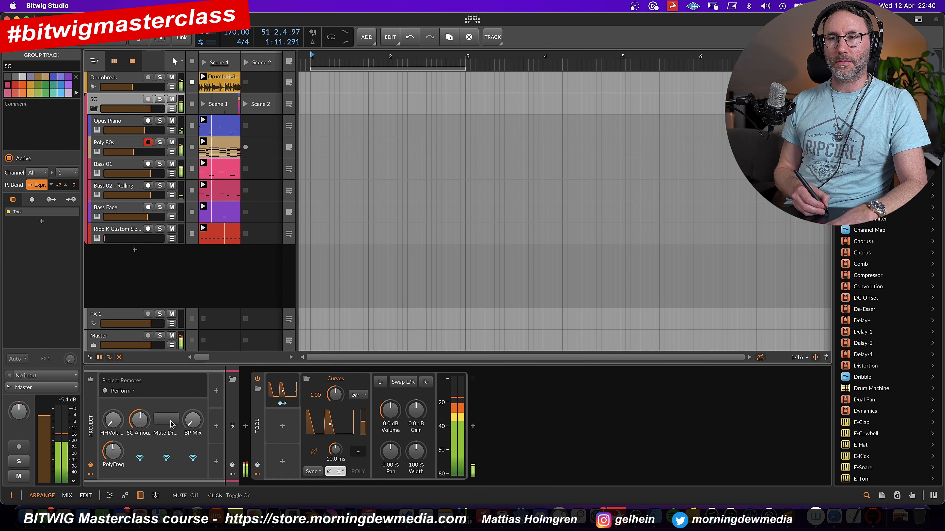
{"action": "left_click", "coordinate": [170, 424]}
{"action": "left_click", "coordinate": [169, 424]}
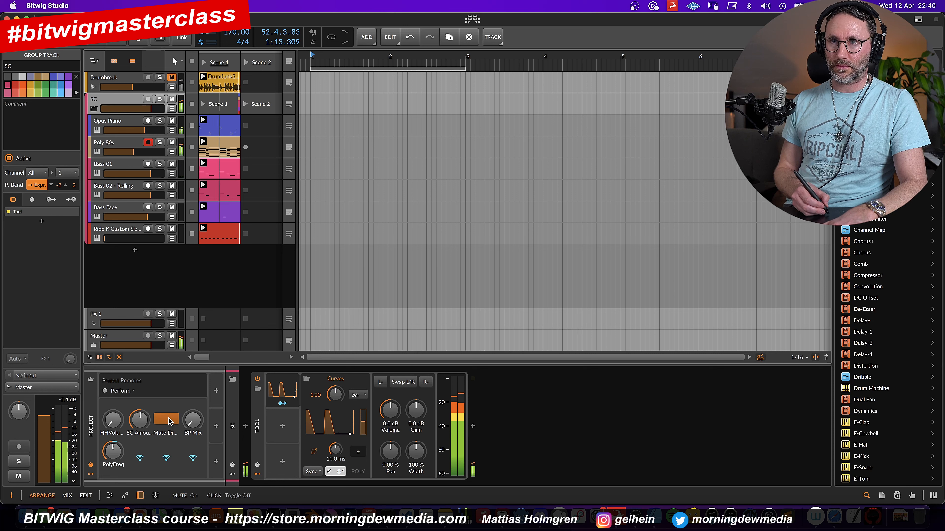
{"action": "left_click", "coordinate": [170, 423]}
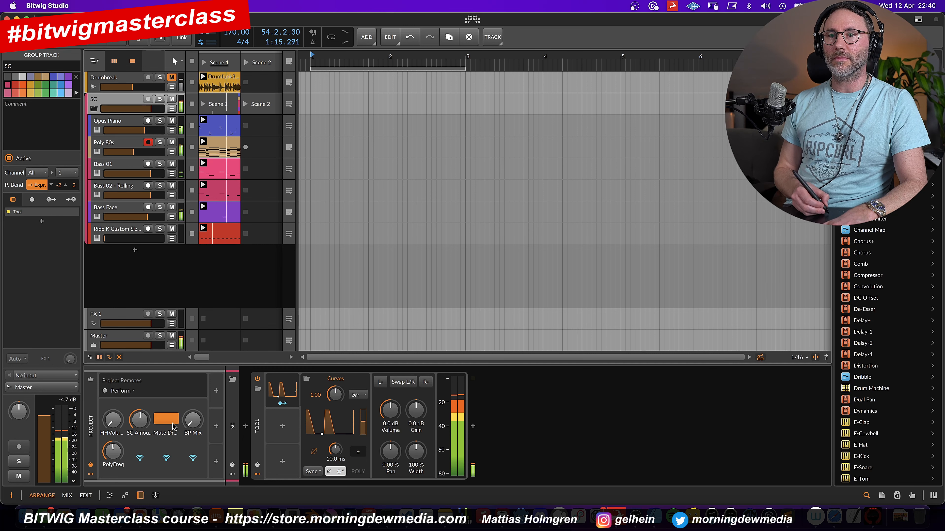
{"action": "left_click", "coordinate": [170, 422]}
{"action": "left_click", "coordinate": [170, 422]}
{"action": "left_click", "coordinate": [170, 422]}
{"action": "left_click", "coordinate": [171, 422]}
{"action": "left_click_drag", "start_coordinate": [192, 419], "coordinate": [193, 390]}
{"action": "left_click_drag", "start_coordinate": [113, 451], "coordinate": [113, 455]}
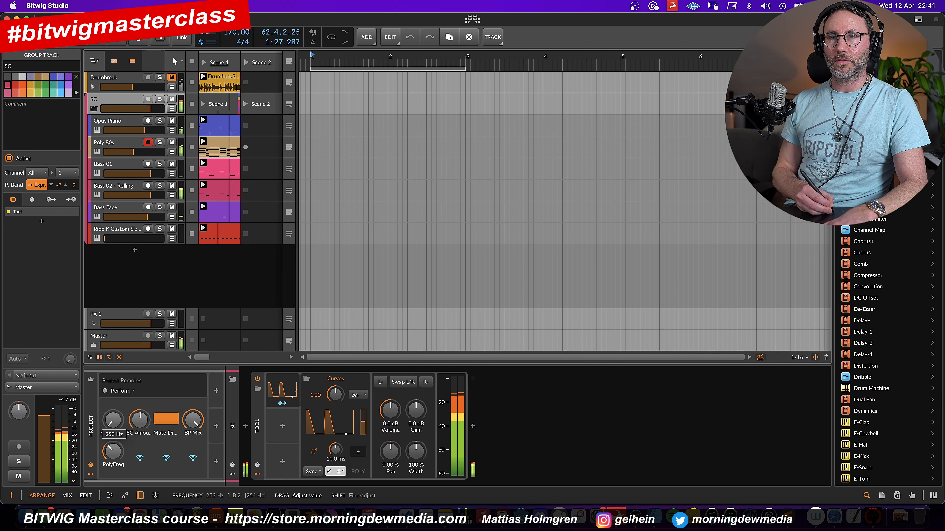
Step: Toggle the mutes of the Bass 01, Bass 02 - Rolling and Bass Face tracks
{"action": "left_click", "coordinate": [171, 164]}
{"action": "left_click", "coordinate": [171, 186]}
{"action": "left_click", "coordinate": [171, 207]}
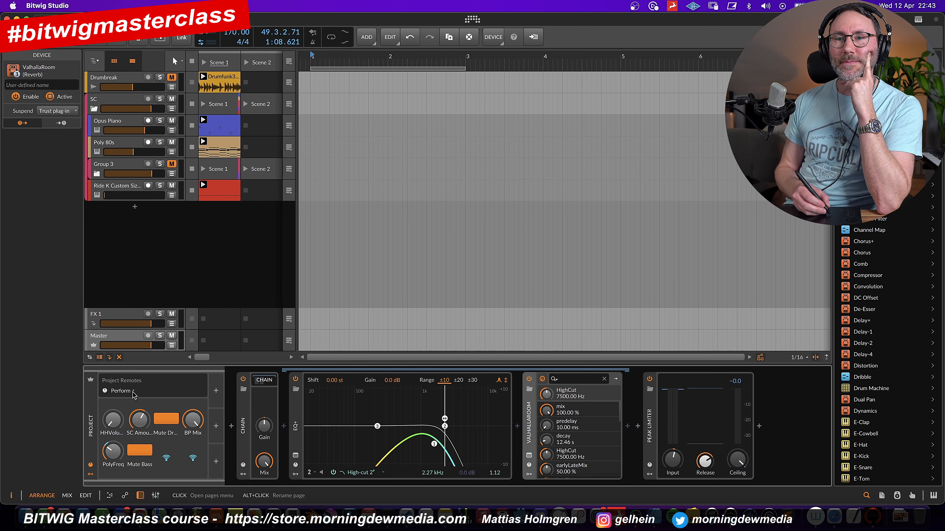
Step: Open the Remote Controls Editor for the project remotes and check the slot option of the Perform page
{"action": "left_click", "coordinate": [91, 420]}
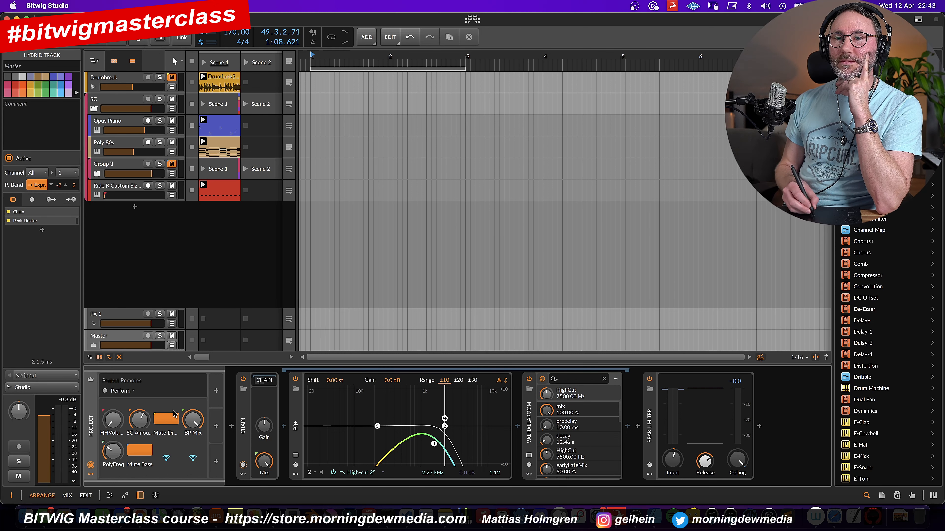
{"action": "left_click", "coordinate": [130, 391]}
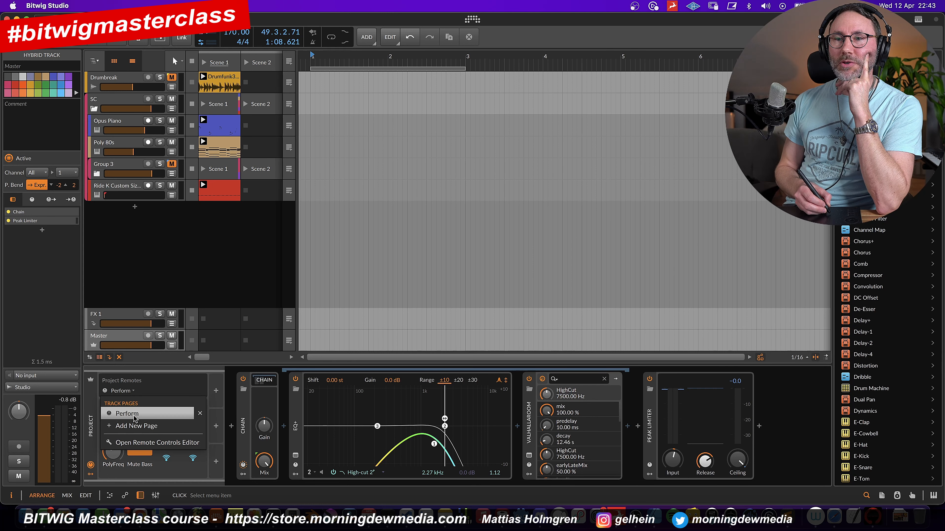
{"action": "left_click", "coordinate": [138, 443]}
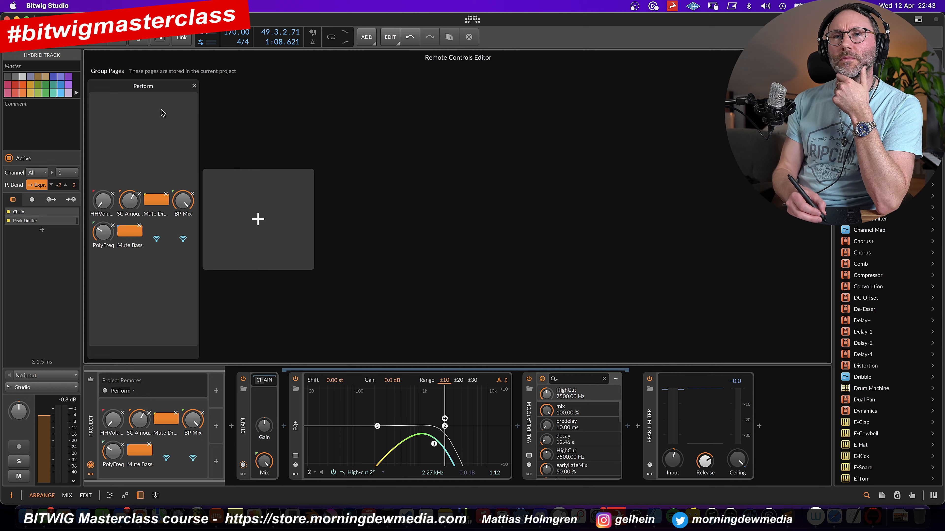
{"action": "left_click", "coordinate": [159, 89]}
{"action": "right_click", "coordinate": [162, 89]}
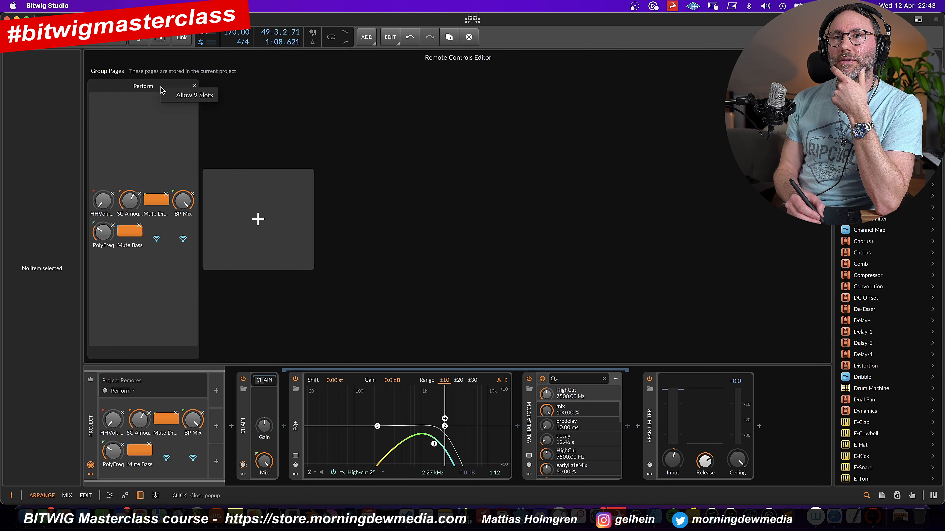
{"action": "left_click", "coordinate": [150, 129]}
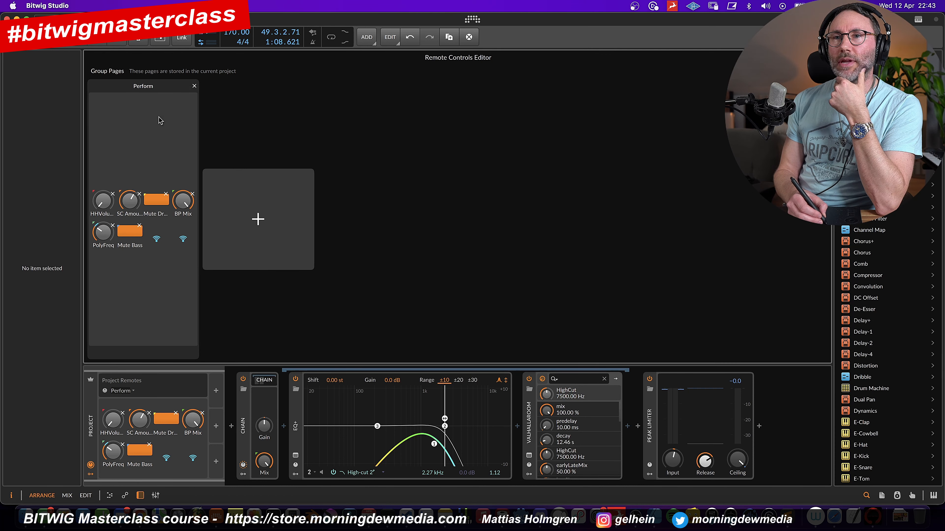
Step: Add a second remote controls page, delete it again and close the Remote Controls Editor
{"action": "left_click", "coordinate": [258, 219]}
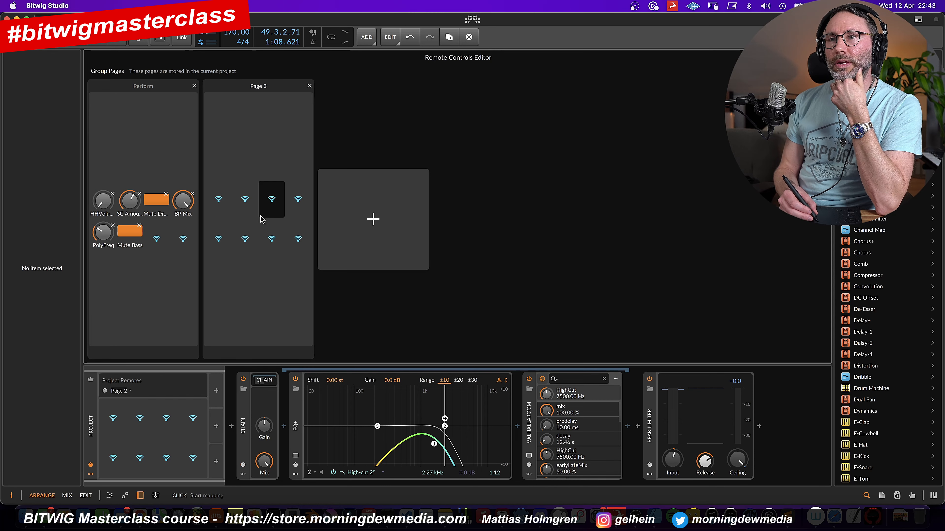
{"action": "left_click", "coordinate": [309, 86]}
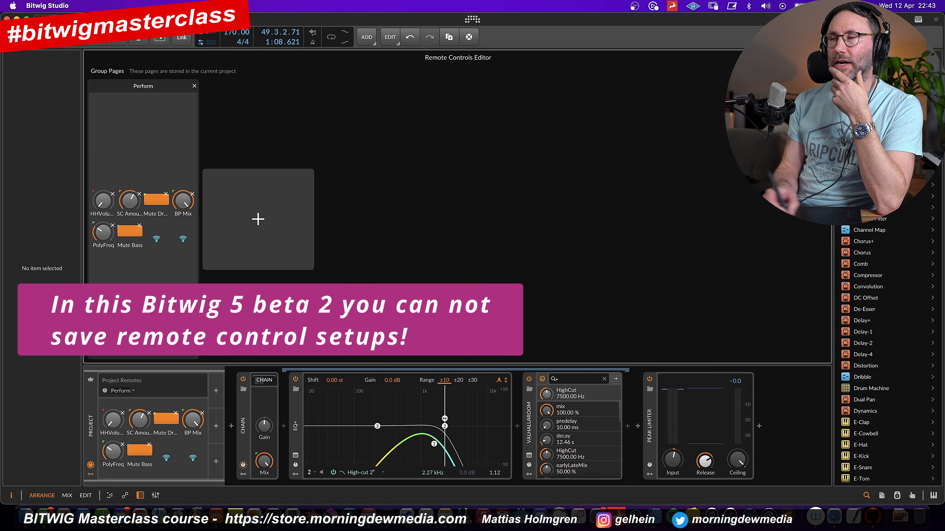
{"action": "left_click", "coordinate": [106, 391]}
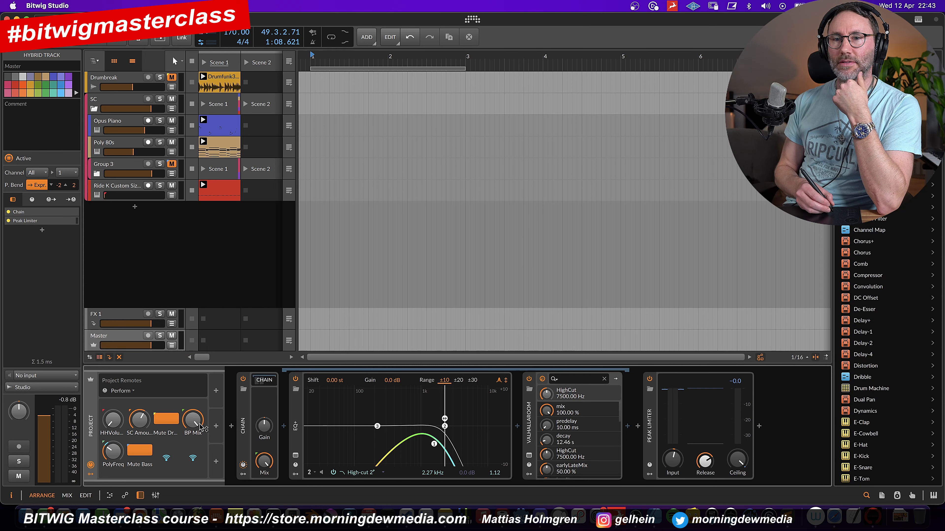
Step: Insert a Classic LFO and a Macro-4 modulator at project level, and remove both again
{"action": "left_click", "coordinate": [243, 424]}
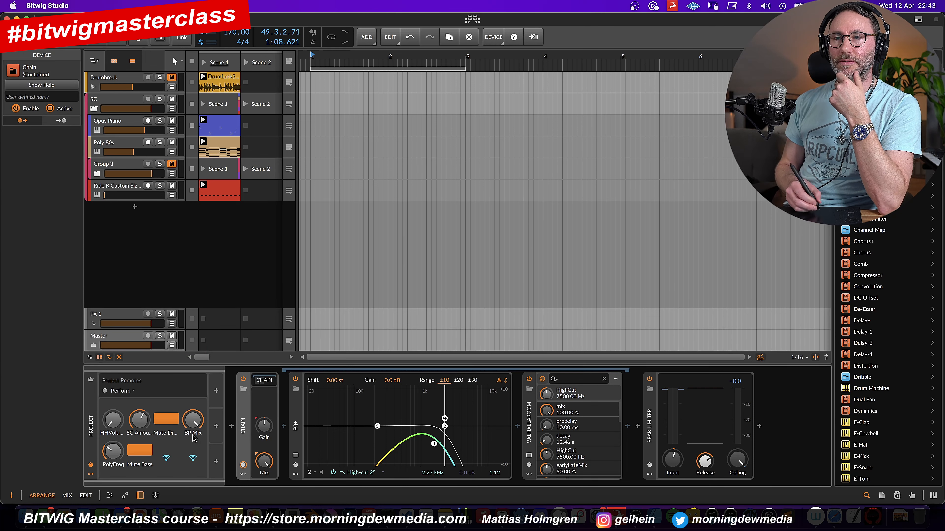
{"action": "left_click", "coordinate": [97, 428]}
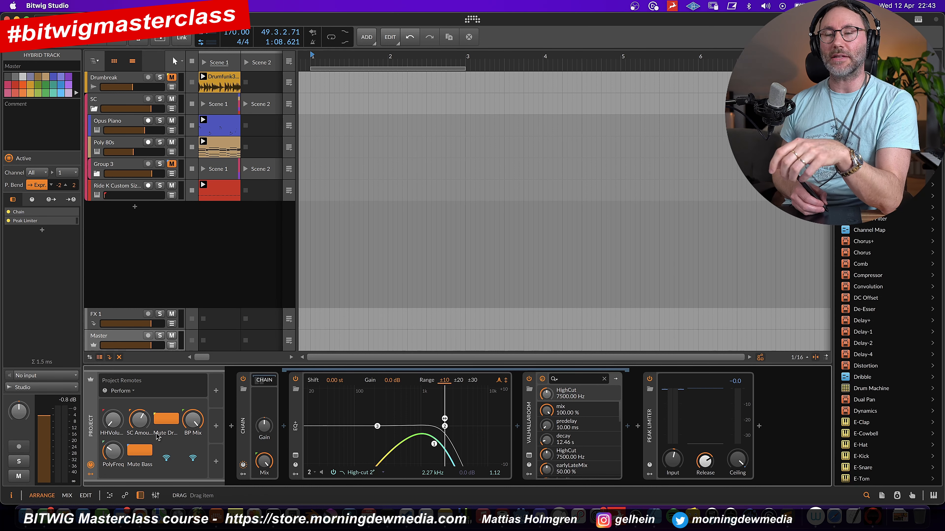
{"action": "left_click", "coordinate": [217, 426]}
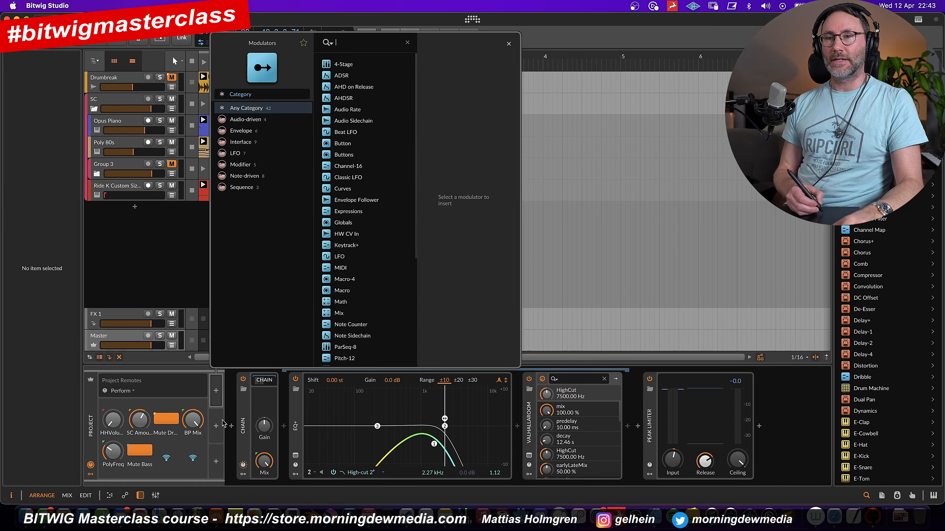
{"action": "left_click", "coordinate": [356, 179]}
{"action": "double_click", "coordinate": [356, 178]}
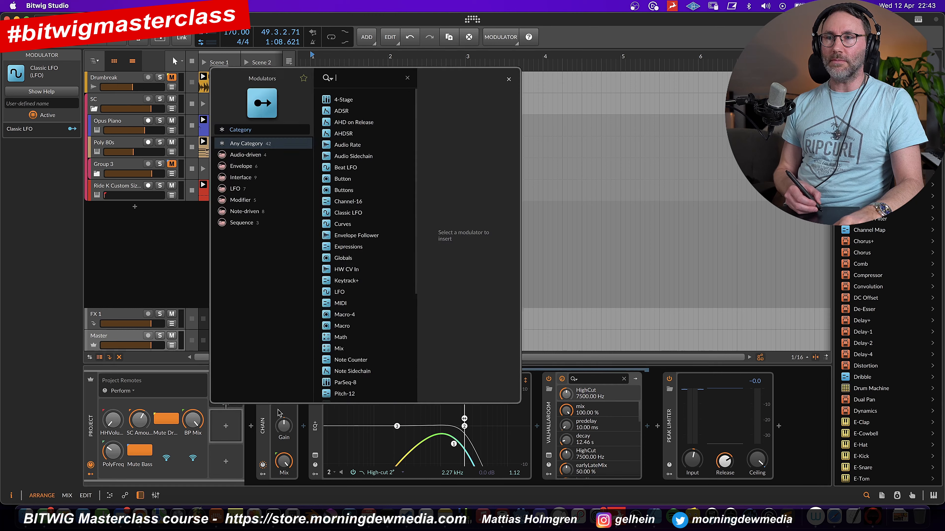
{"action": "left_click", "coordinate": [344, 314]}
{"action": "double_click", "coordinate": [344, 314]}
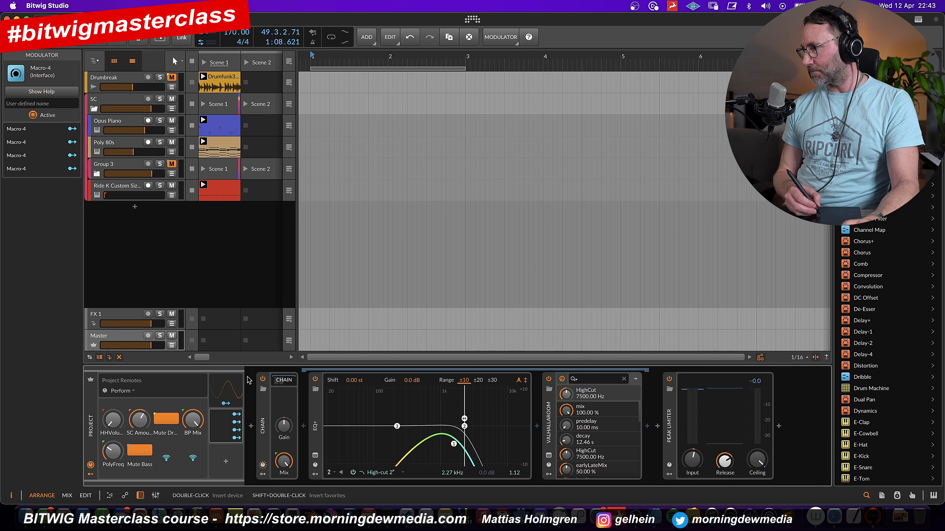
{"action": "right_click", "coordinate": [223, 413]}
{"action": "left_click", "coordinate": [327, 447]}
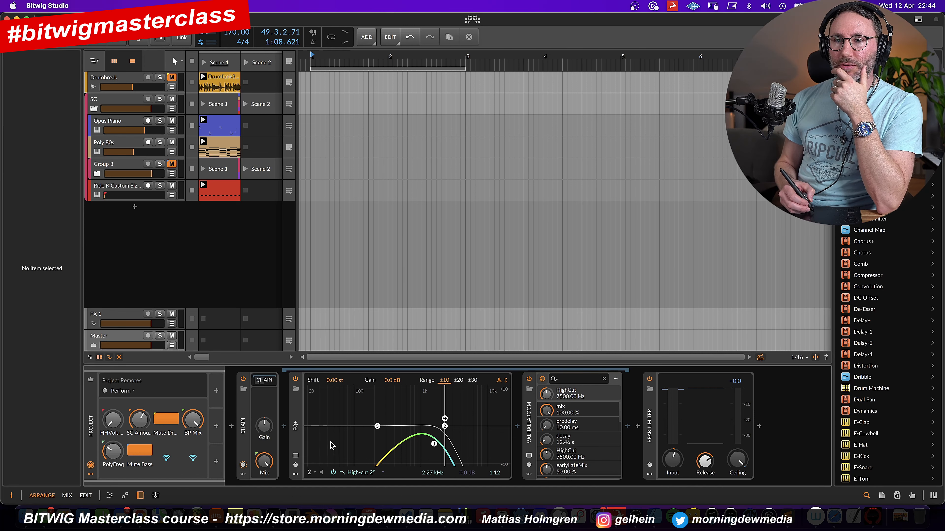
Step: Select the Ride K, Opus Piano and SC tracks one after another to view the project remotes beside their devices
{"action": "left_click", "coordinate": [131, 189]}
{"action": "left_click", "coordinate": [119, 124]}
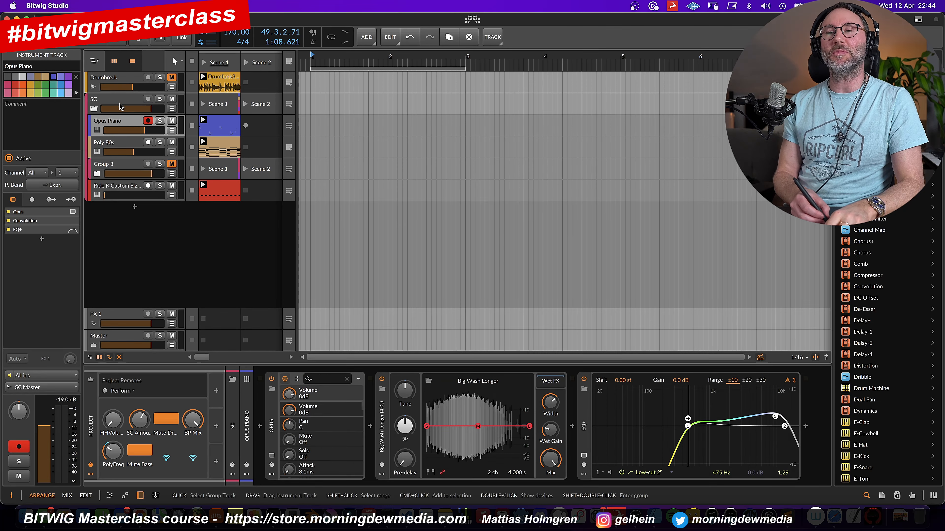
{"action": "left_click", "coordinate": [119, 107]}
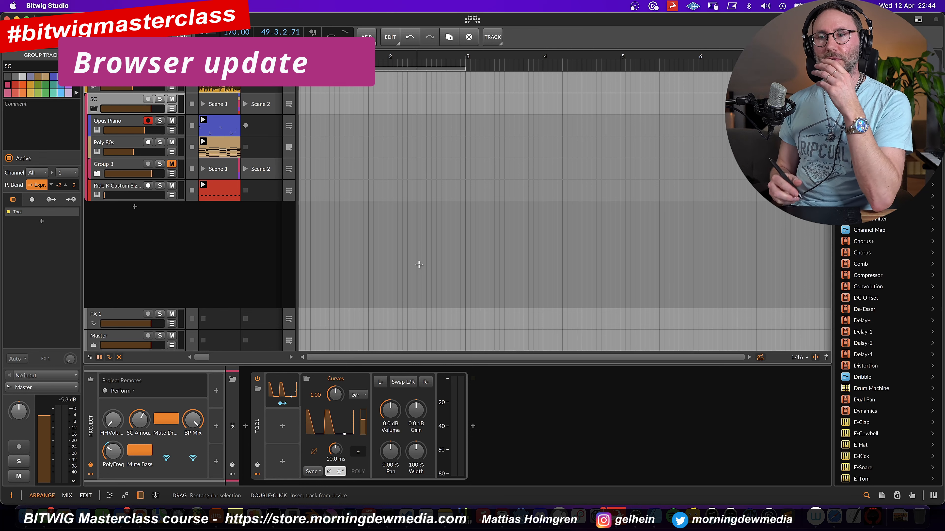
Step: Add a new instrument track and show the packages overview in its device browser
{"action": "left_click", "coordinate": [327, 423]}
{"action": "key", "text": "super+t"}
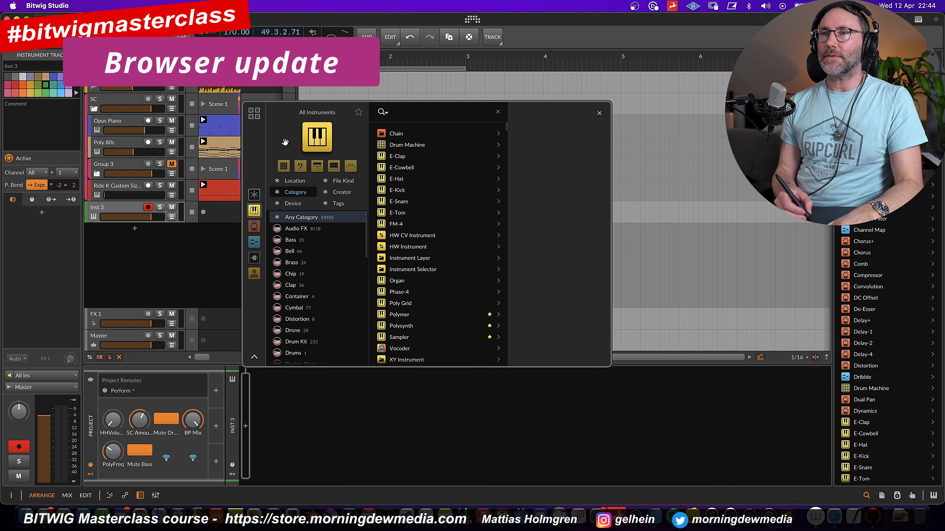
{"action": "left_click", "coordinate": [259, 114]}
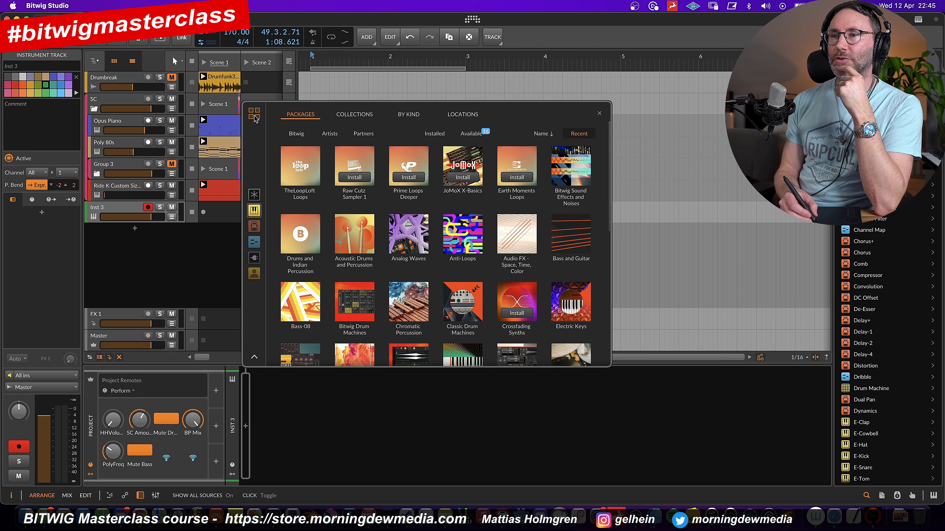
Step: Look through the browser's source sections, including All Instruments, Audio FX and Note FX, ending on Everything
{"action": "left_click", "coordinate": [254, 210]}
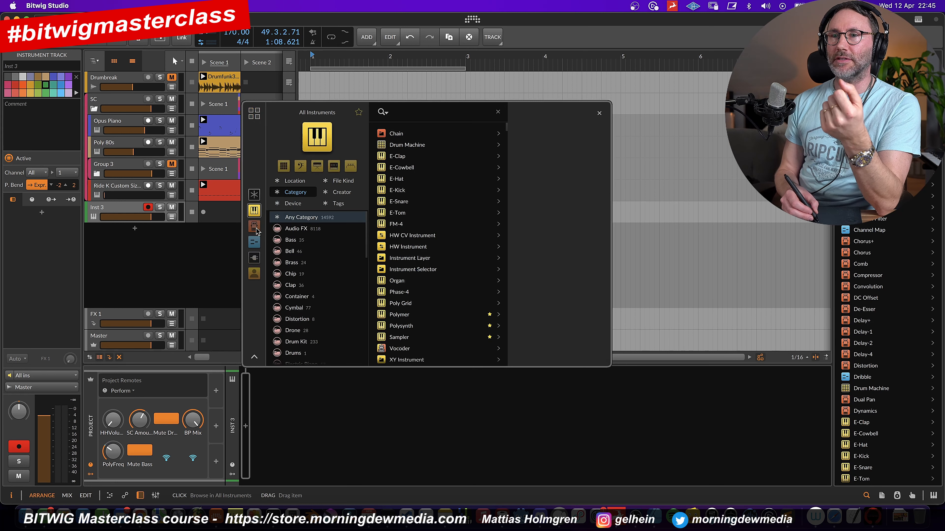
{"action": "left_click", "coordinate": [254, 227]}
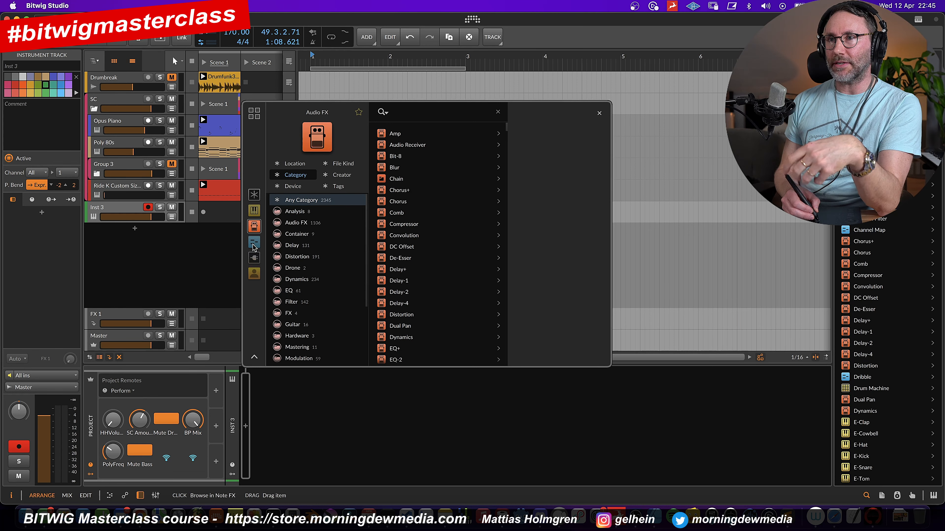
{"action": "left_click", "coordinate": [254, 242]}
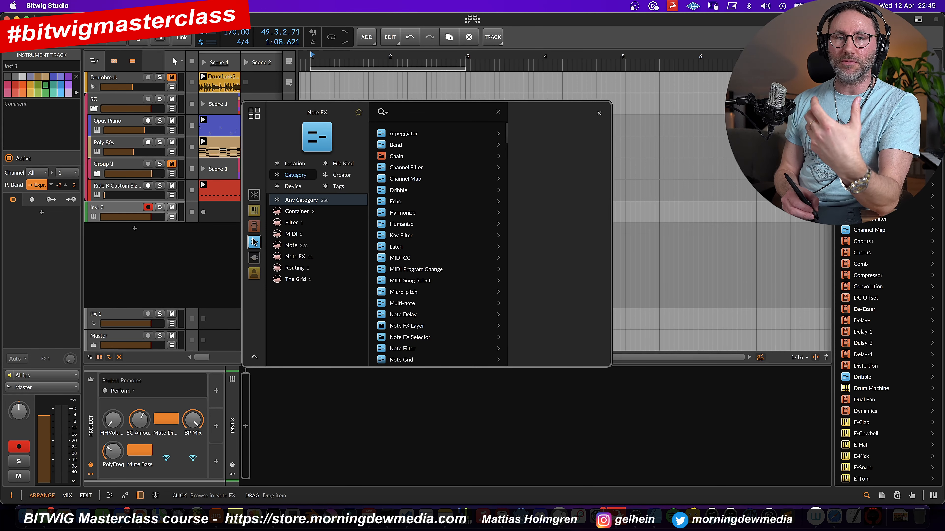
{"action": "left_click", "coordinate": [254, 258]}
{"action": "left_click", "coordinate": [254, 274]}
{"action": "left_click", "coordinate": [255, 195]}
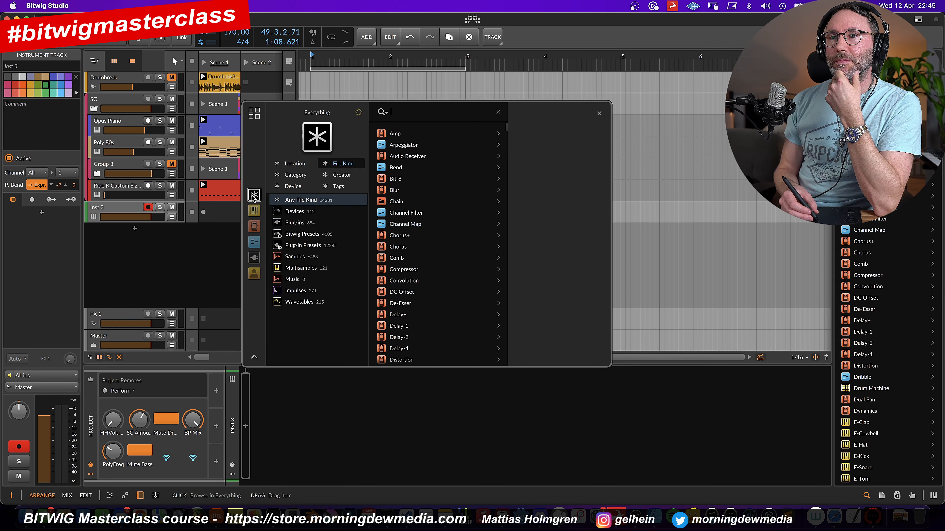
Step: View the browser's sound packages and collections overviews and return to the packages
{"action": "left_click", "coordinate": [255, 117]}
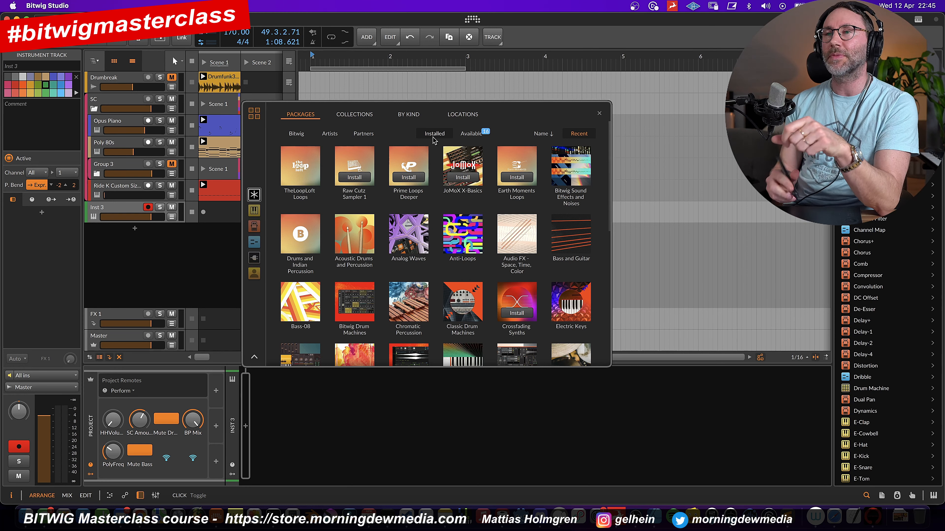
{"action": "left_click", "coordinate": [372, 119]}
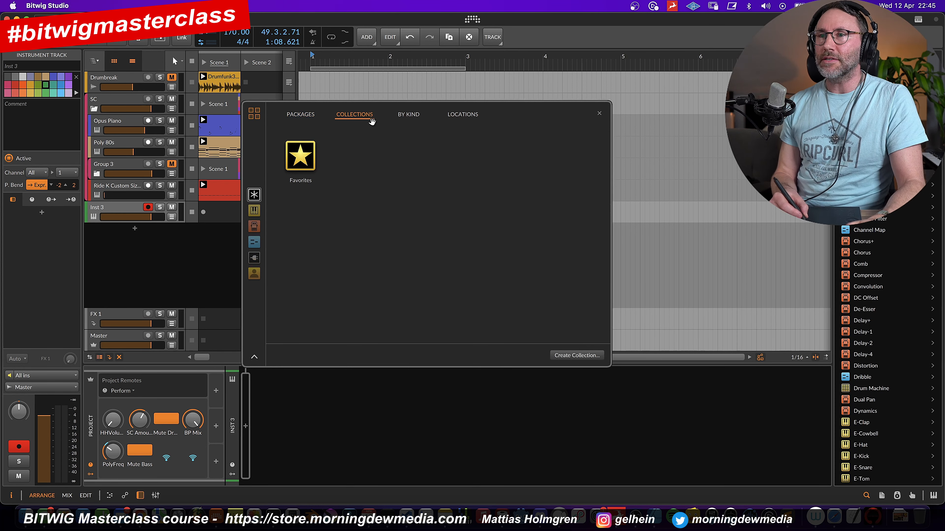
{"action": "left_click", "coordinate": [305, 116]}
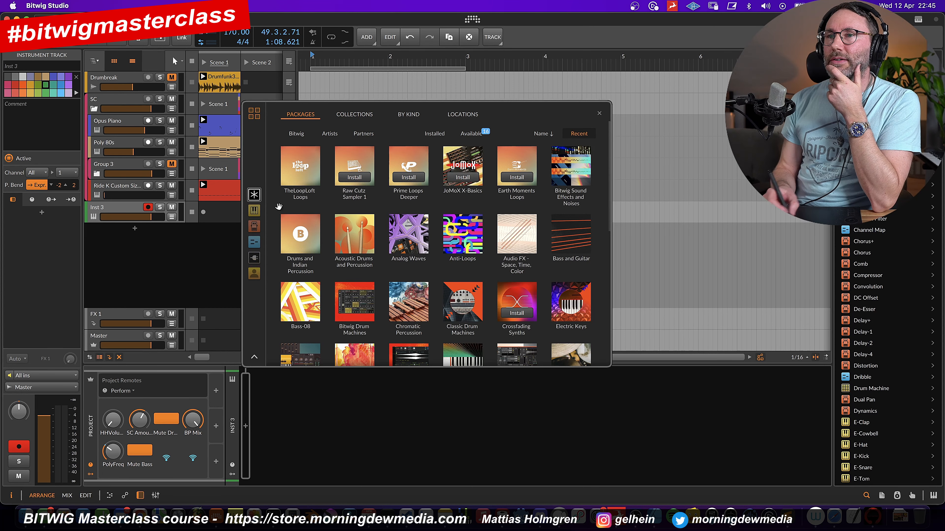
Step: Browse All Instruments, check the options for saving snapshots and smart collections, and filter the list to Keys
{"action": "left_click", "coordinate": [254, 210]}
{"action": "left_click", "coordinate": [382, 111]}
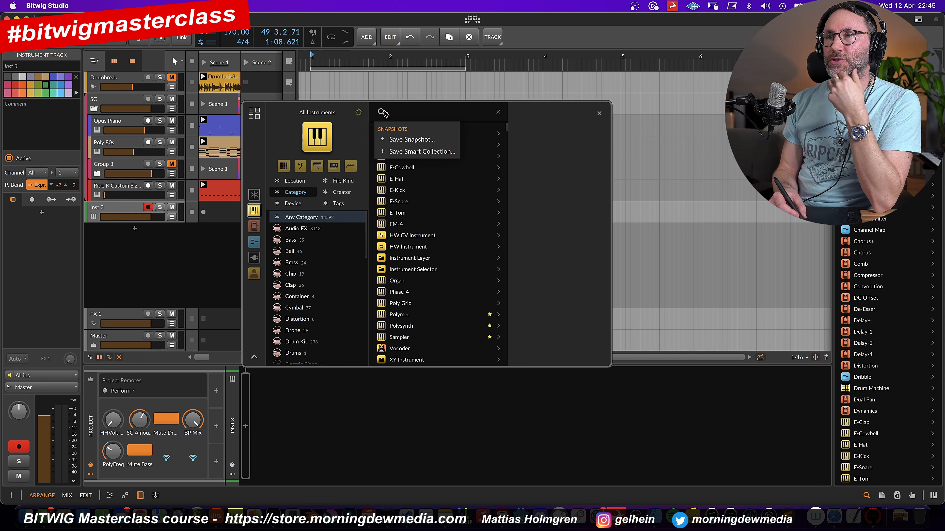
{"action": "left_click", "coordinate": [387, 113]}
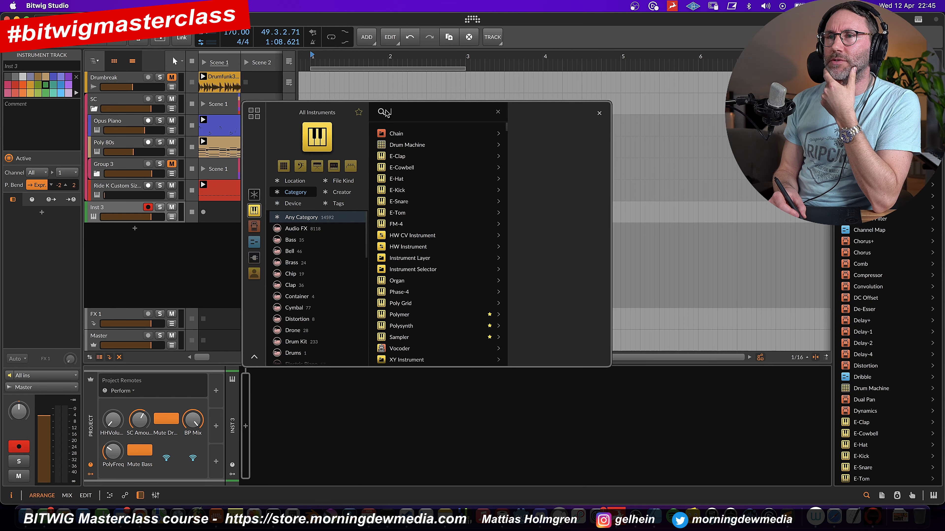
{"action": "left_click", "coordinate": [386, 113]}
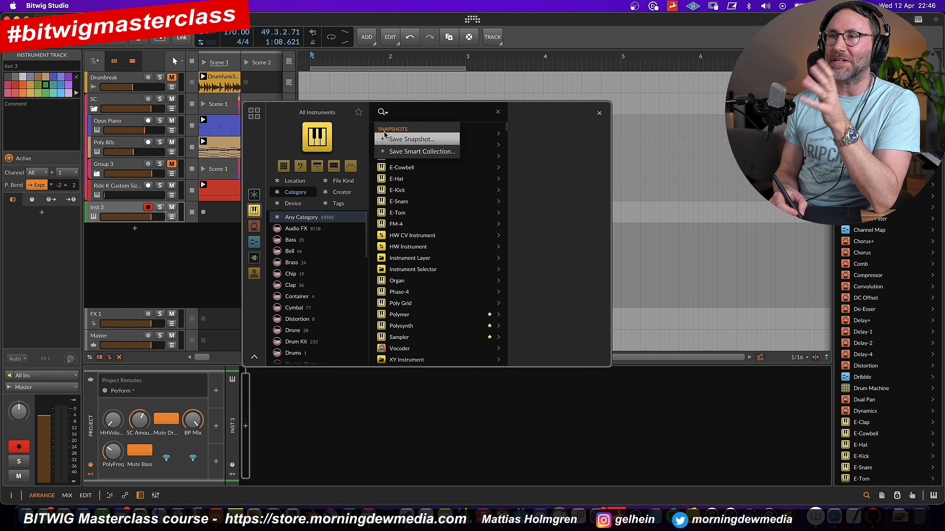
{"action": "left_click", "coordinate": [317, 166]}
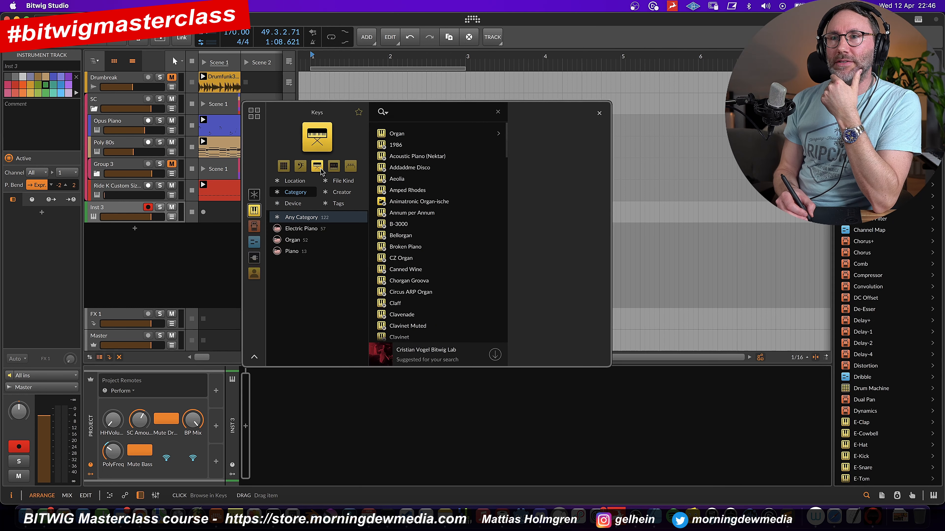
Step: Look through the instrument smart collections such as Synths, Keys and Drum Presets, and list the locations for drum kit presets
{"action": "left_click", "coordinate": [349, 167]}
{"action": "left_click", "coordinate": [334, 166]}
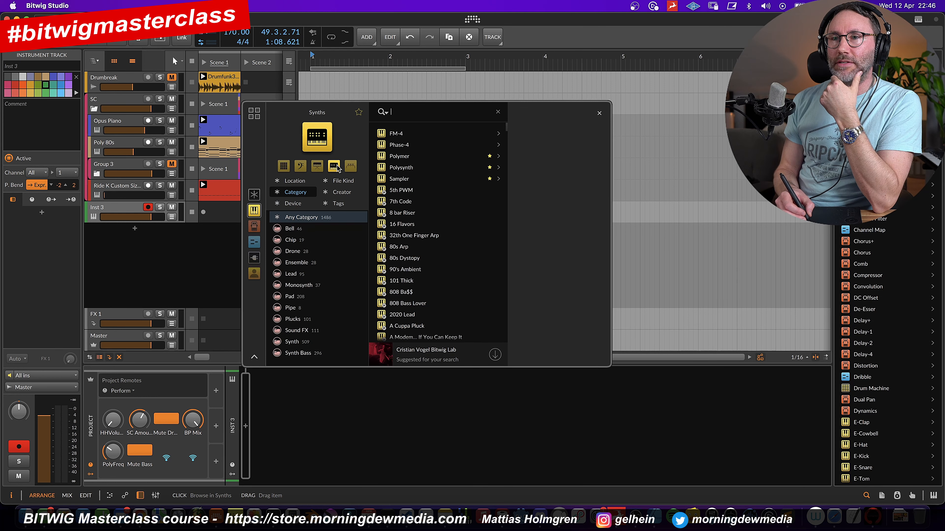
{"action": "left_click", "coordinate": [317, 166]}
{"action": "left_click", "coordinate": [301, 166]}
{"action": "left_click", "coordinate": [284, 166]}
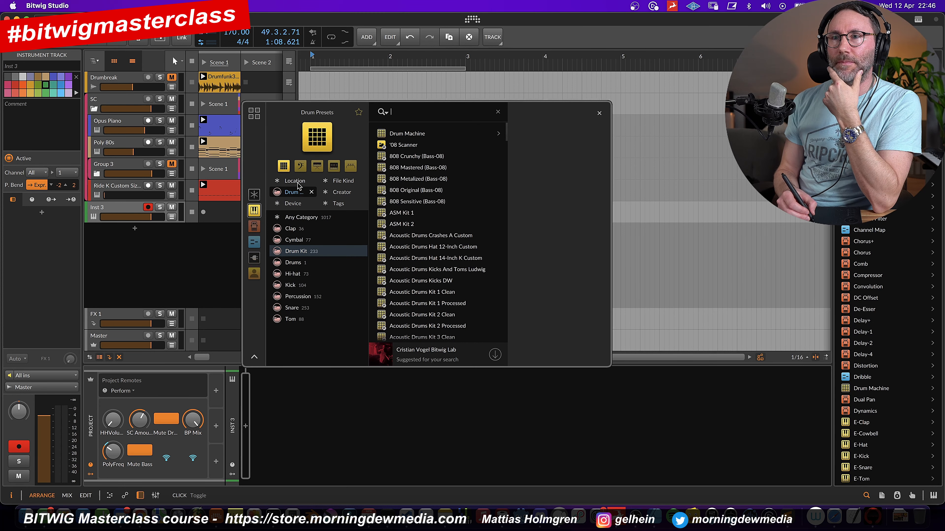
{"action": "left_click", "coordinate": [301, 181]}
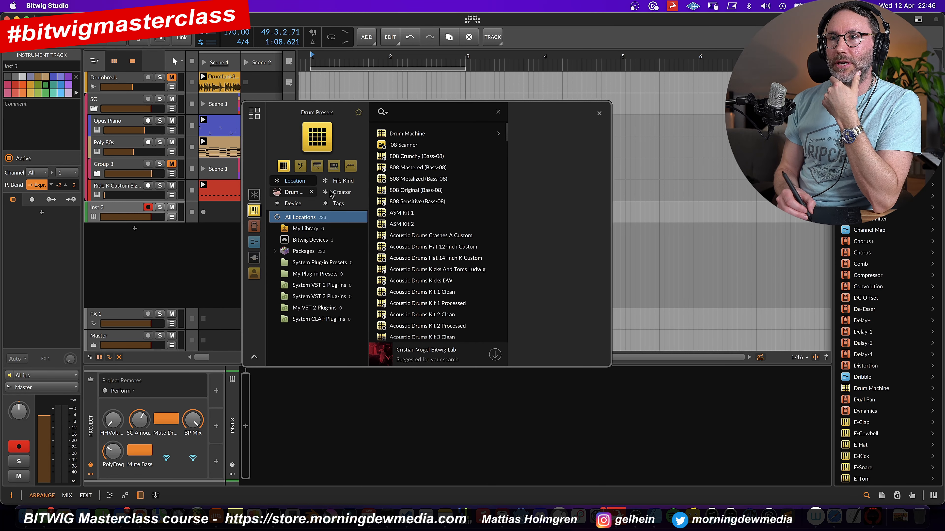
Step: Filter the Synths collection to the Lead category and insert the Bobs Lead preset on the new track
{"action": "left_click", "coordinate": [333, 166]}
{"action": "left_click", "coordinate": [295, 274]}
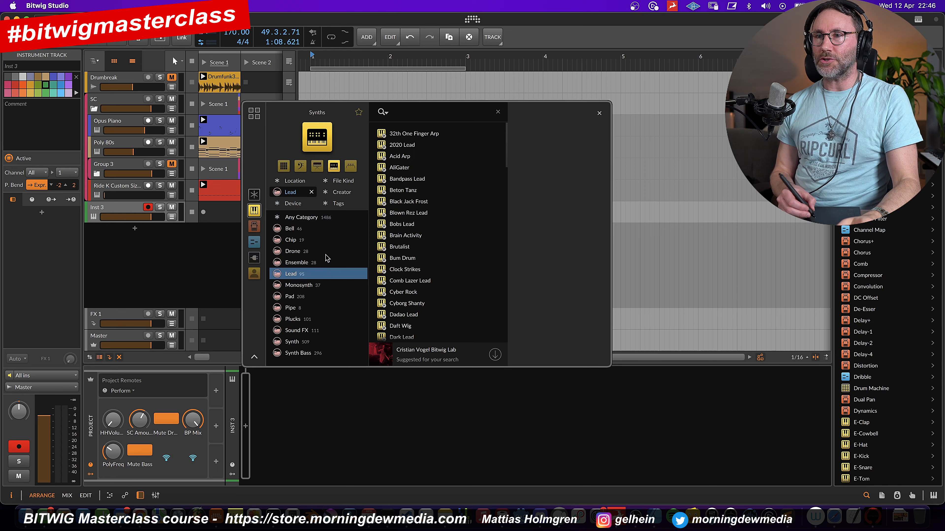
{"action": "left_click", "coordinate": [398, 224]}
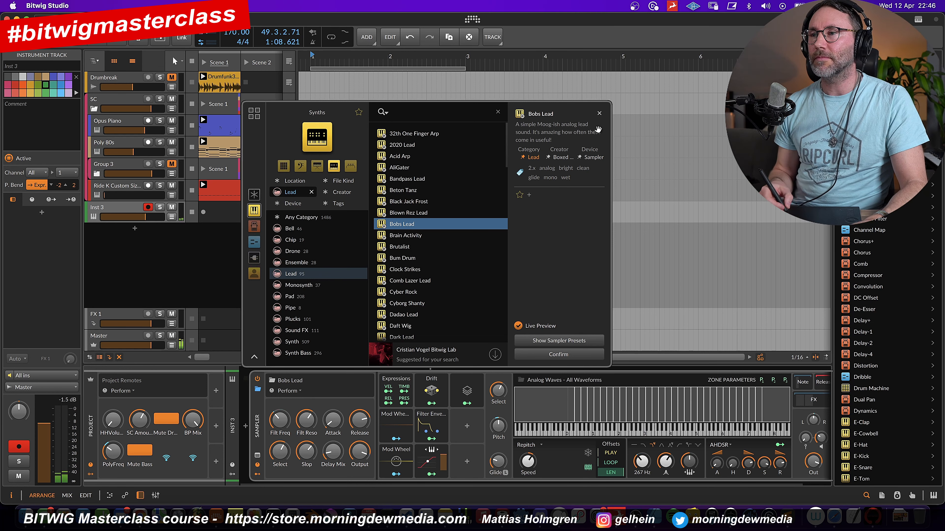
{"action": "left_click", "coordinate": [558, 354]}
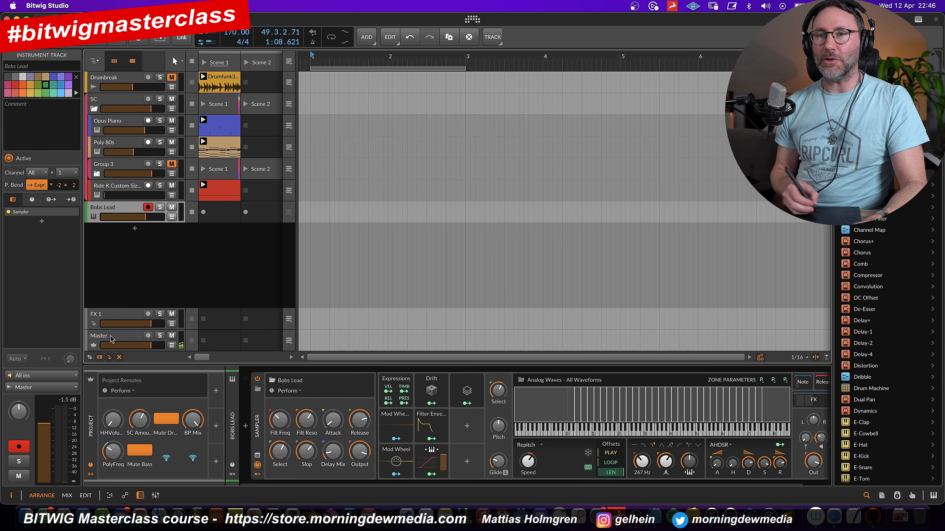
Step: Turn the Chain's Mix on the Master track down to 0%, and raise the BP Mix project remote to 100% from the Bobs Lead track
{"action": "left_click", "coordinate": [120, 337]}
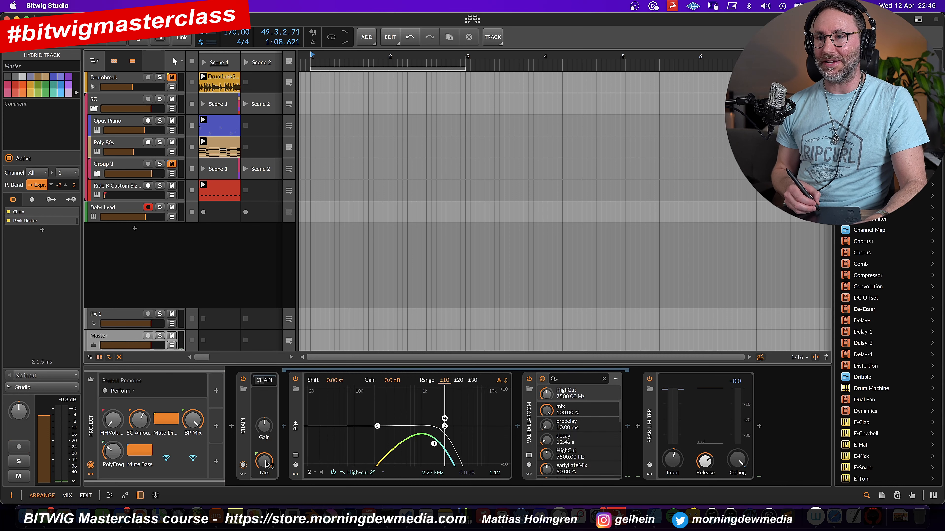
{"action": "left_click_drag", "start_coordinate": [264, 462], "coordinate": [273, 518]}
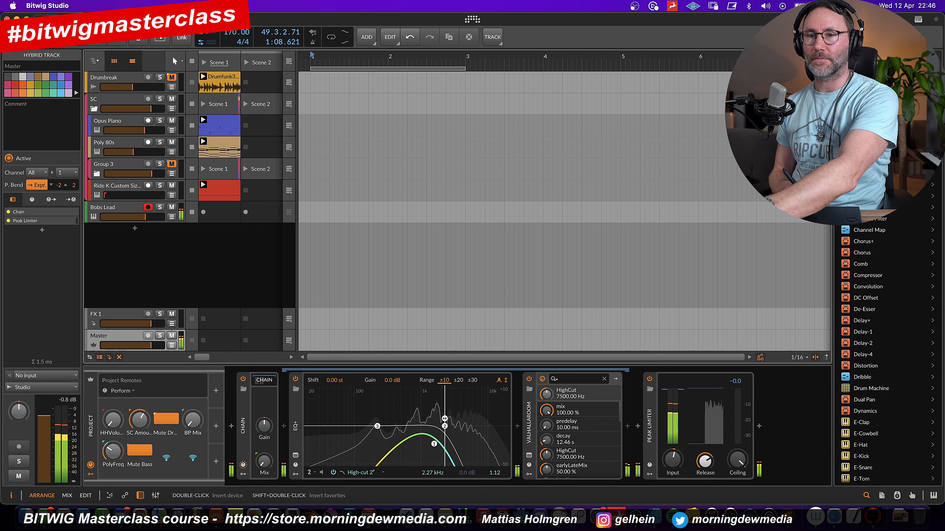
{"action": "left_click", "coordinate": [122, 209]}
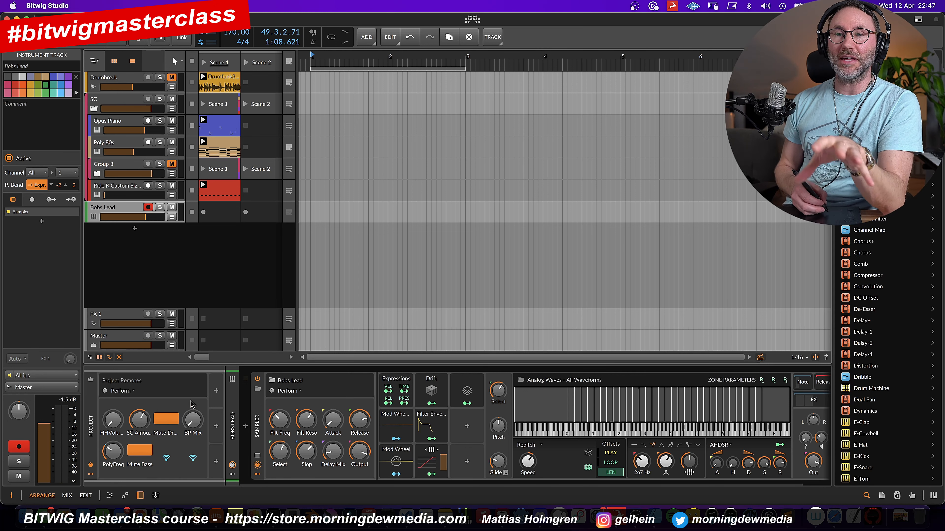
{"action": "left_click_drag", "start_coordinate": [197, 423], "coordinate": [197, 390]}
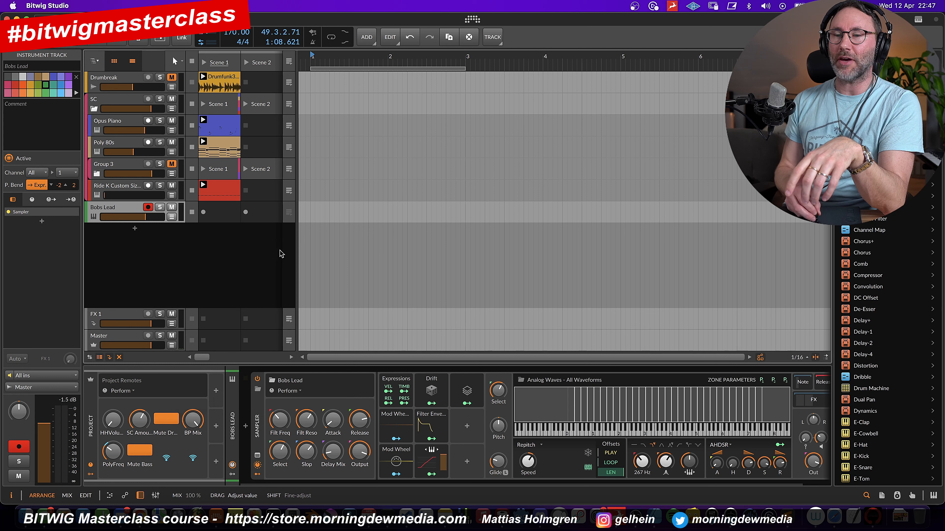
Step: Check the Chain's Mix on the Master track, return to the Bobs Lead track and lower its volume slightly
{"action": "left_click", "coordinate": [124, 341]}
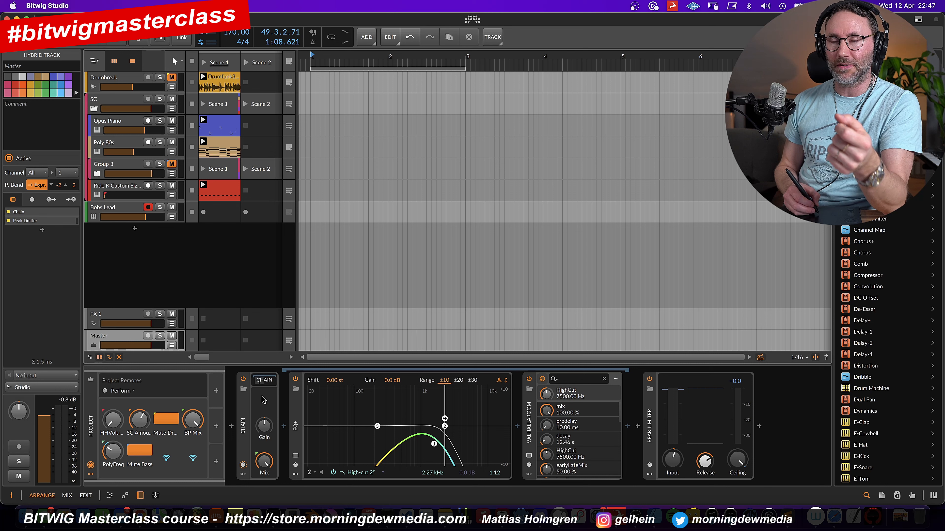
{"action": "left_click", "coordinate": [129, 211]}
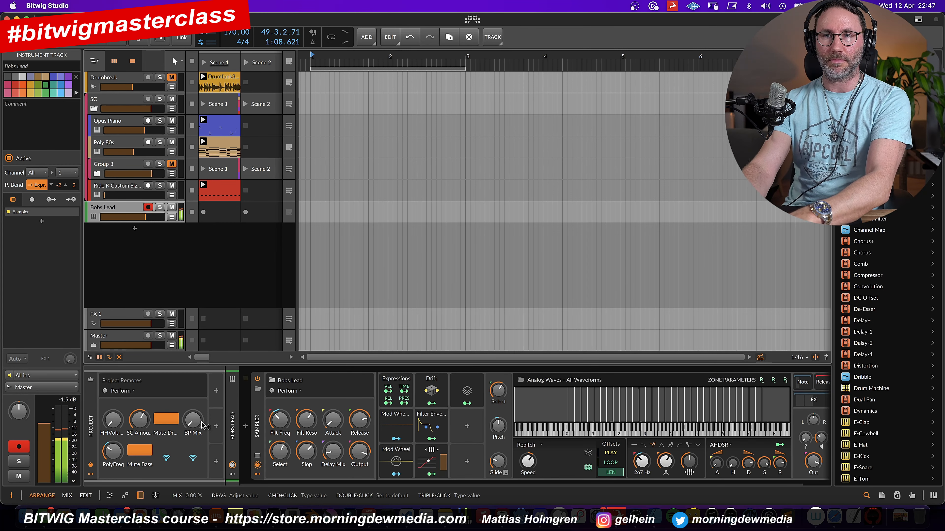
{"action": "left_click_drag", "start_coordinate": [143, 217], "coordinate": [136, 231]}
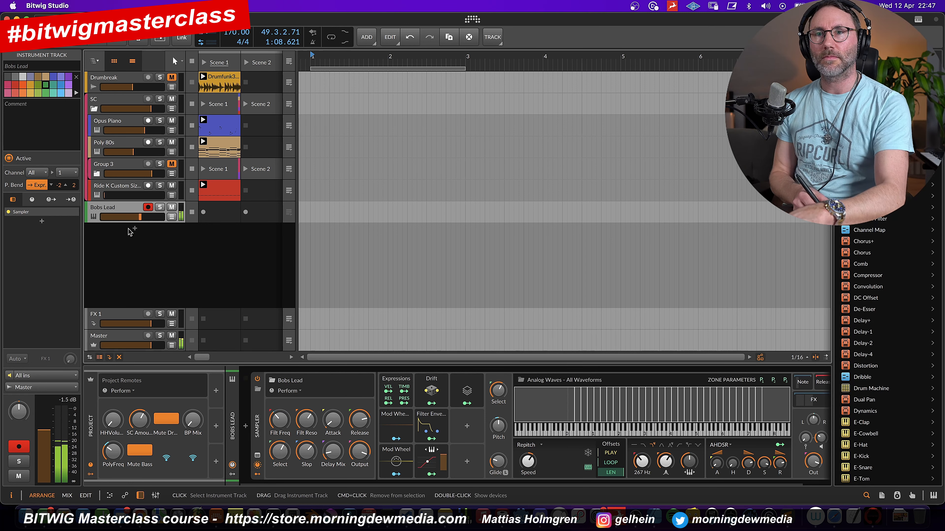
Step: Open the device browser on the Lead synth presets and preview several, from Bobs Lead and Brain Activity to Clock Strikes
{"action": "key", "text": "b"}
{"action": "left_click", "coordinate": [294, 274]}
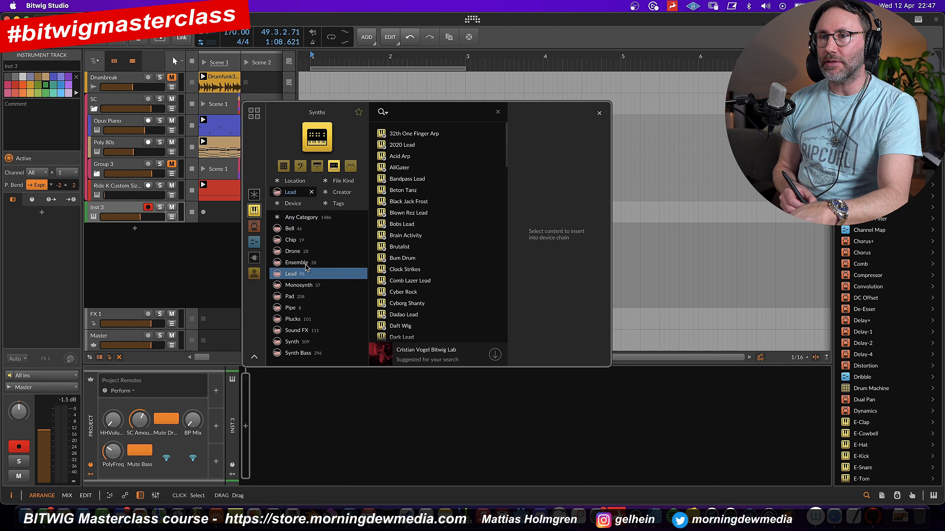
{"action": "left_click", "coordinate": [416, 225]}
{"action": "left_click", "coordinate": [424, 234]}
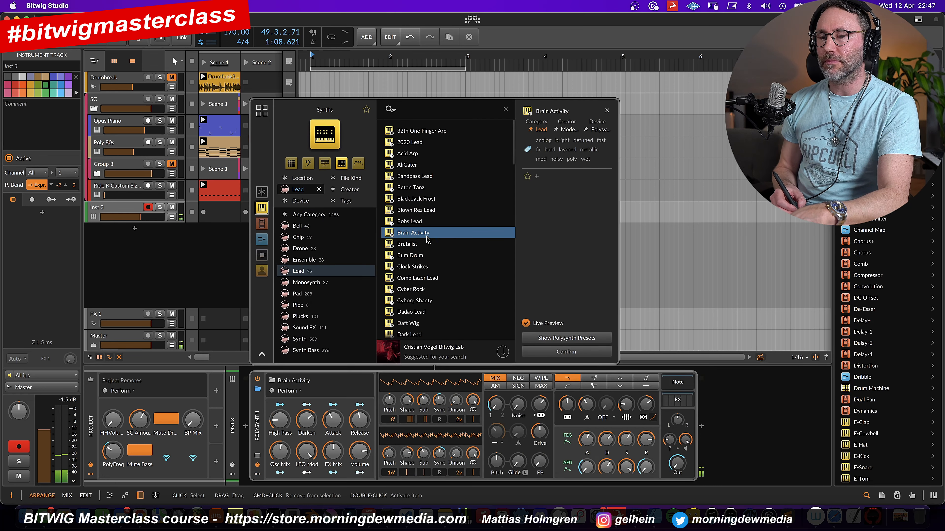
{"action": "key", "text": "Down"}
{"action": "key", "text": "Down"}
{"action": "key", "text": "Down"}
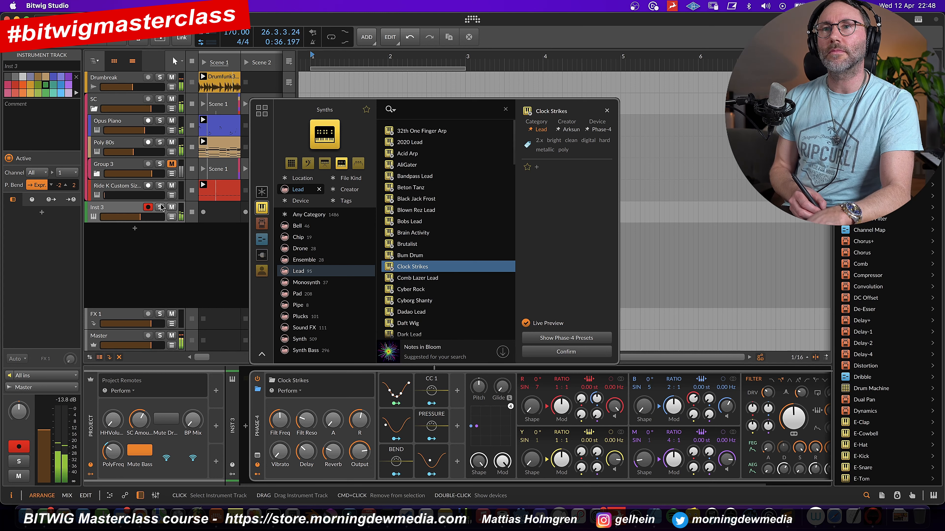
Step: Raise the PolyFreq project remote to about 2.27 kHz while the Clock Strikes preview is active
{"action": "mouse_move", "coordinate": [113, 451]}
{"action": "left_click_drag", "start_coordinate": [113, 451], "coordinate": [113, 427]}
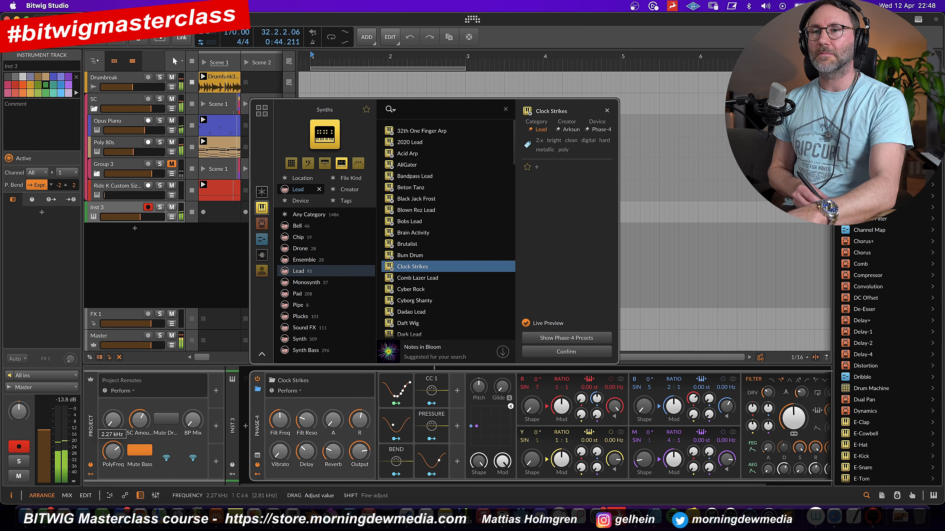
{"action": "left_click_drag", "start_coordinate": [112, 426], "coordinate": [112, 430]}
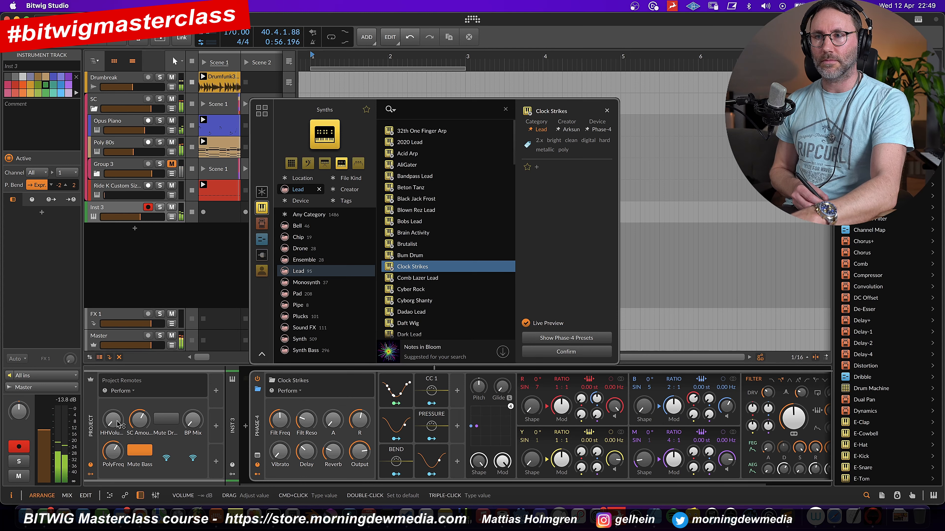
Step: Preview the Daft Wig lead preset and leave the browser
{"action": "scroll", "coordinate": [385, 278], "scroll_direction": "down", "scroll_amount": 1}
{"action": "left_click", "coordinate": [385, 283]}
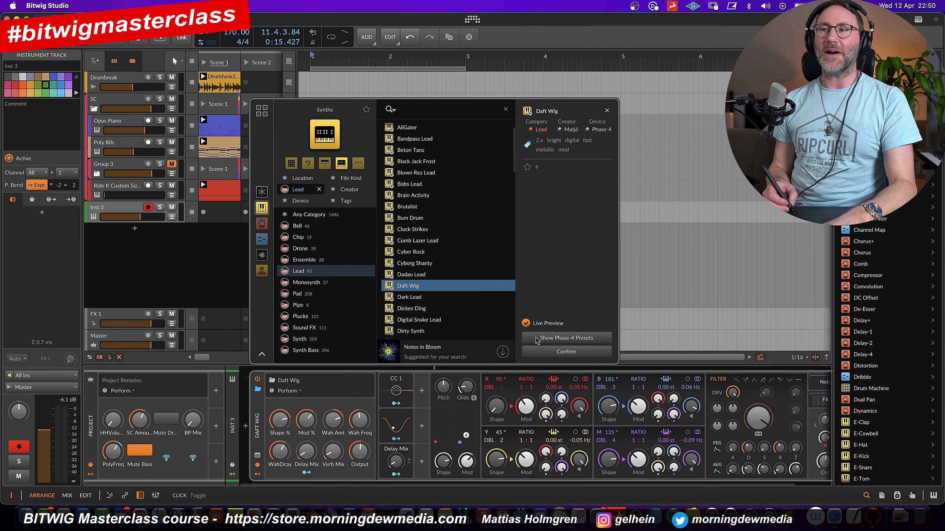
{"action": "left_click", "coordinate": [607, 112]}
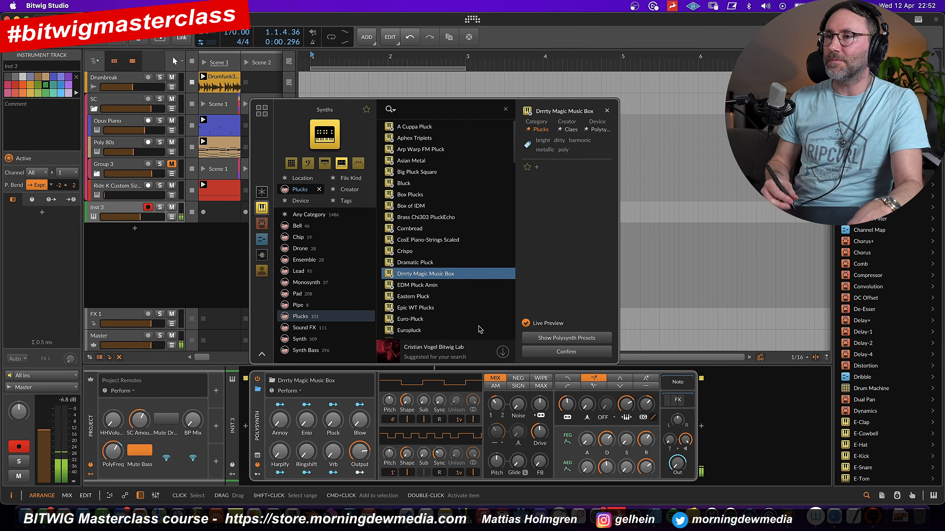
Step: Insert the Drrty Magic Music Box preset from the Plucks category and add an Arpeggiator note effect in front of it
{"action": "left_click", "coordinate": [566, 352]}
{"action": "left_click", "coordinate": [245, 426]}
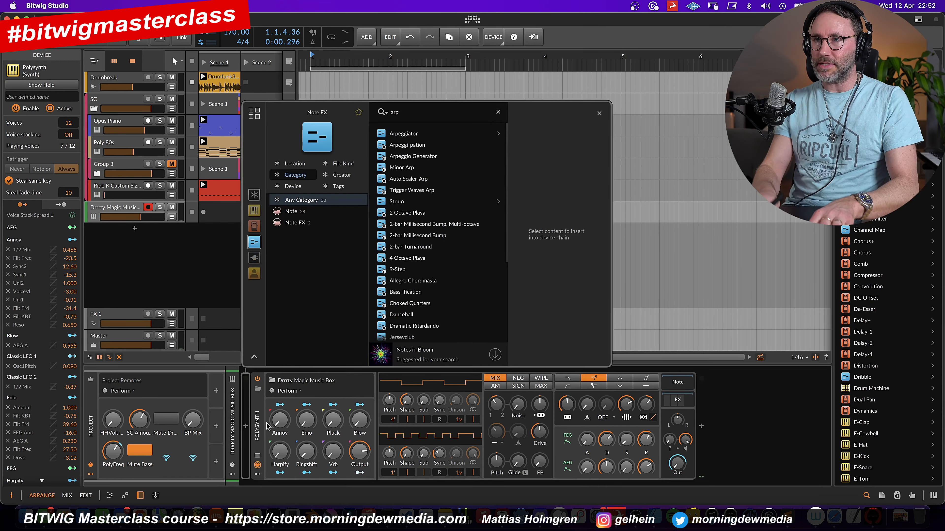
{"action": "left_click", "coordinate": [409, 134]}
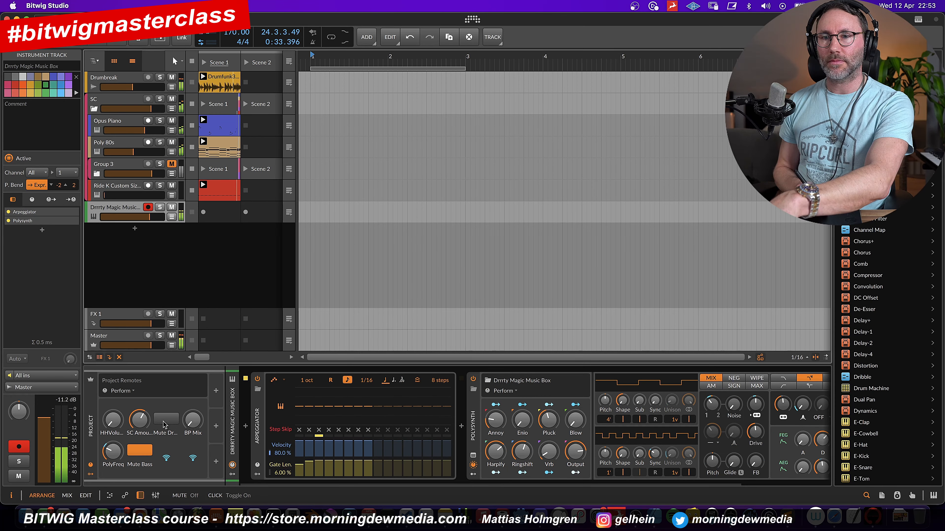
Step: Switch on the drum mute project remote, vary the pluck synth's remote controls and raise the HHVolume project remote
{"action": "left_click", "coordinate": [166, 419]}
{"action": "left_click_drag", "start_coordinate": [549, 453], "coordinate": [525, 389]}
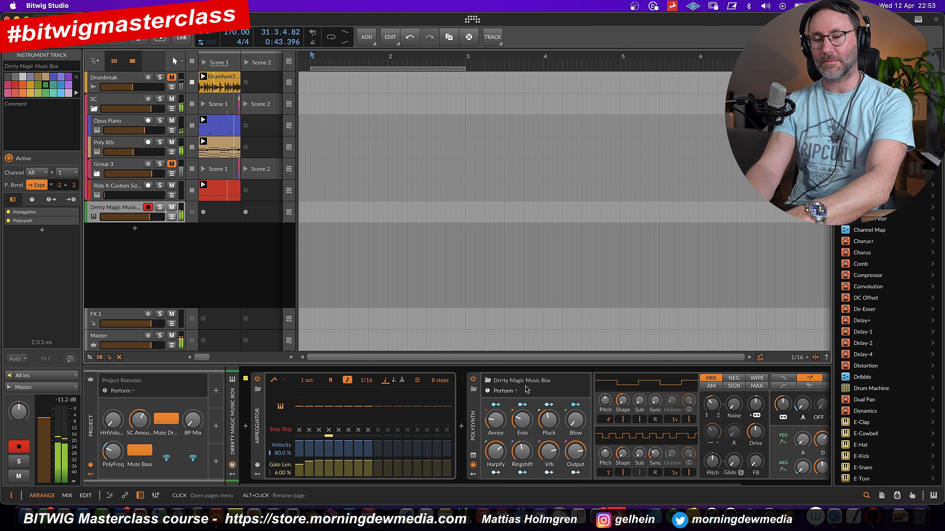
{"action": "left_click_drag", "start_coordinate": [532, 423], "coordinate": [532, 369]}
{"action": "left_click_drag", "start_coordinate": [496, 419], "coordinate": [522, 398]}
{"action": "left_click_drag", "start_coordinate": [522, 451], "coordinate": [549, 416]}
{"action": "left_click_drag", "start_coordinate": [113, 419], "coordinate": [113, 398]}
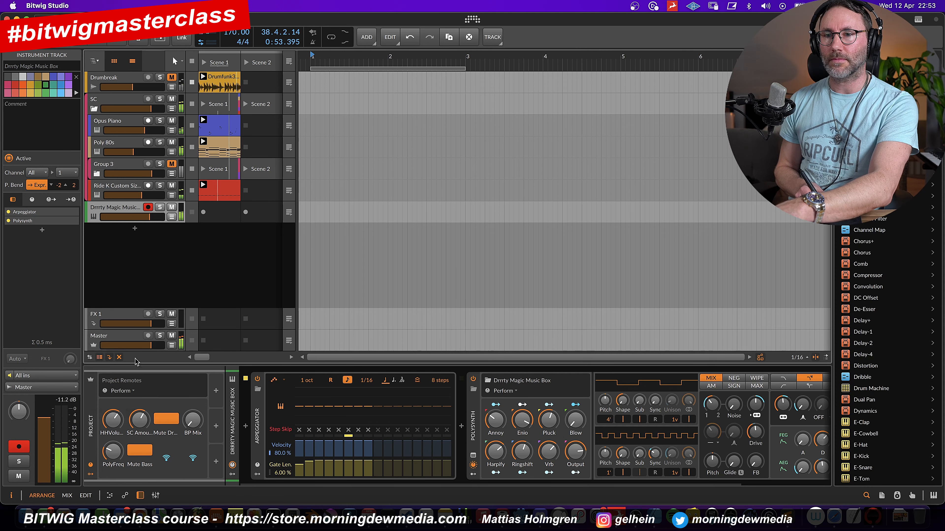
Step: Continue the performance by adjusting the Annoy, Enio, Pluck, Ringshift and Vrb remotes of the Drrty Magic Music Box synth
{"action": "left_click_drag", "start_coordinate": [495, 420], "coordinate": [528, 429]}
{"action": "left_click", "coordinate": [523, 451]}
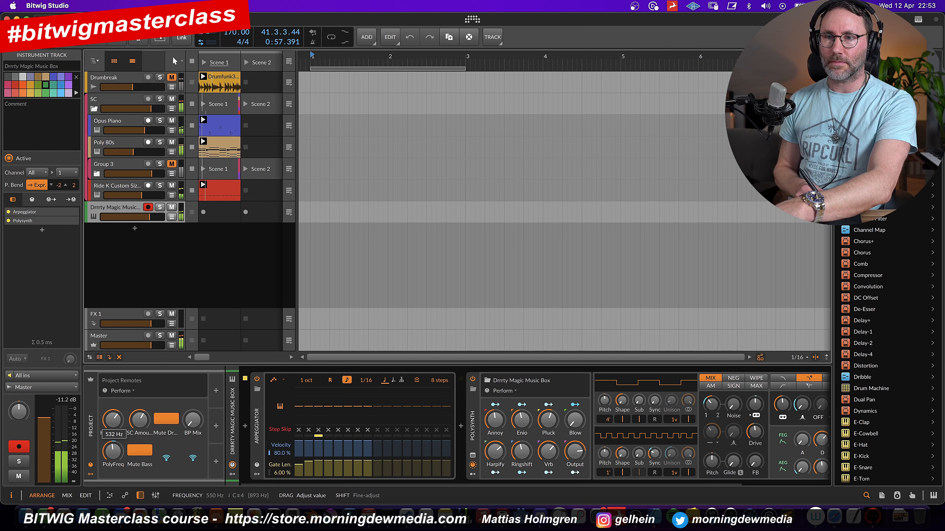
{"action": "left_click_drag", "start_coordinate": [522, 419], "coordinate": [548, 417]}
{"action": "left_click_drag", "start_coordinate": [548, 451], "coordinate": [548, 422]}
{"action": "left_click_drag", "start_coordinate": [522, 421], "coordinate": [521, 415]}
{"action": "left_click_drag", "start_coordinate": [549, 419], "coordinate": [549, 424]}
{"action": "left_click_drag", "start_coordinate": [547, 454], "coordinate": [547, 454]}
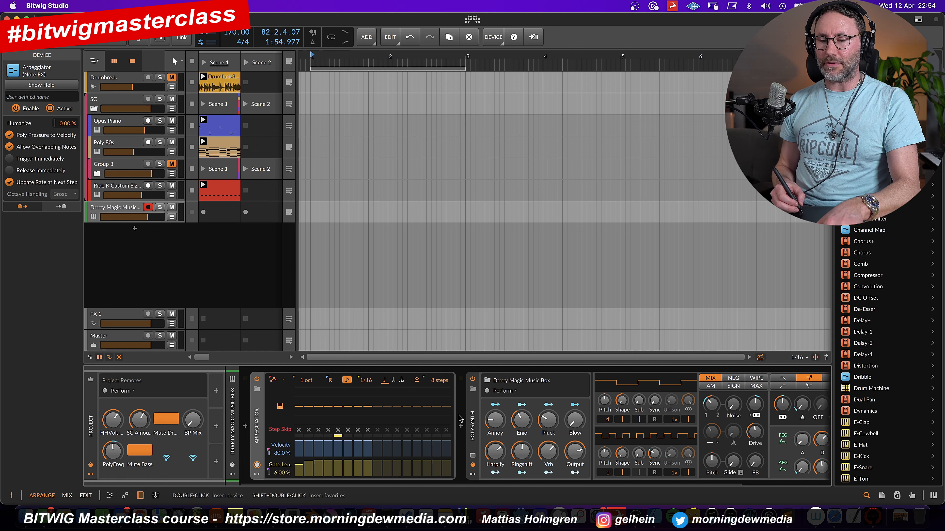
{"action": "left_click_drag", "start_coordinate": [495, 419], "coordinate": [498, 452]}
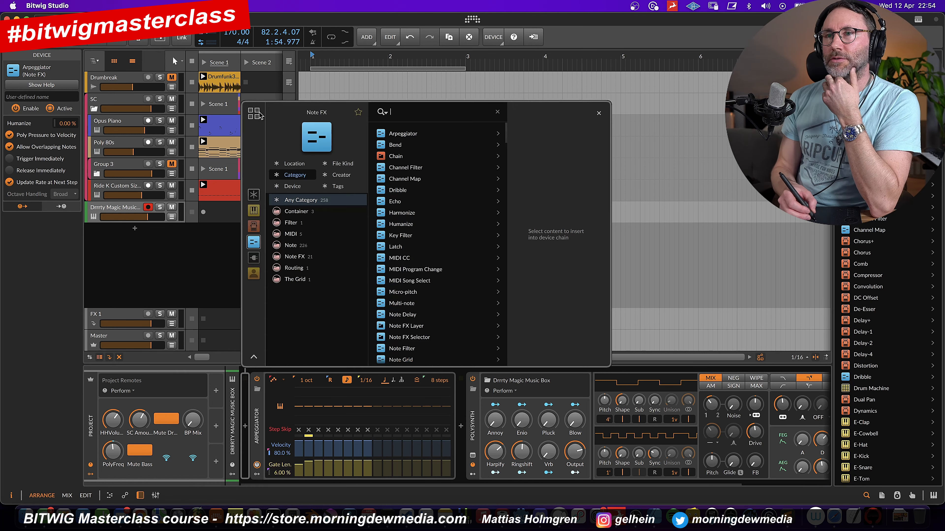
Step: Open the Drums and Indian Percussion package from the packages overview and preview its EM Bass Dholak and EM Bells samples
{"action": "left_click", "coordinate": [259, 116]}
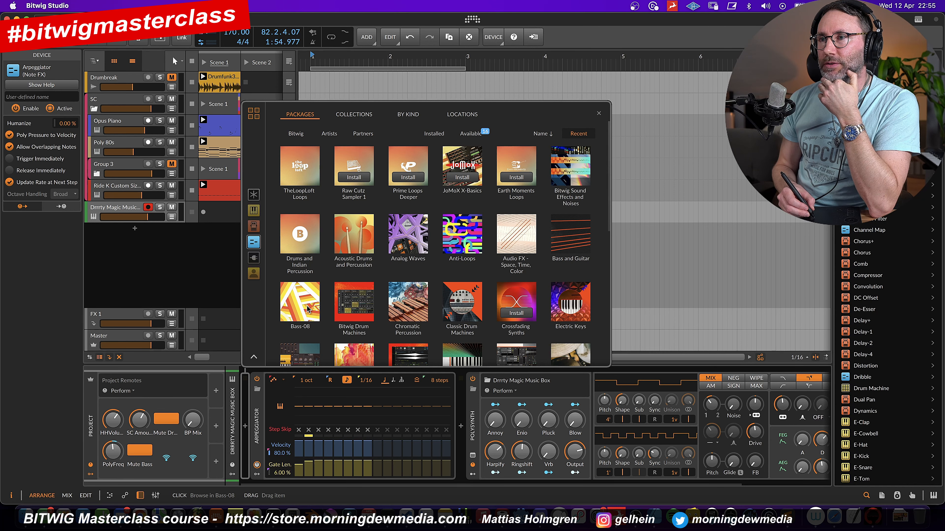
{"action": "left_click", "coordinate": [310, 245]}
{"action": "left_click", "coordinate": [436, 239]}
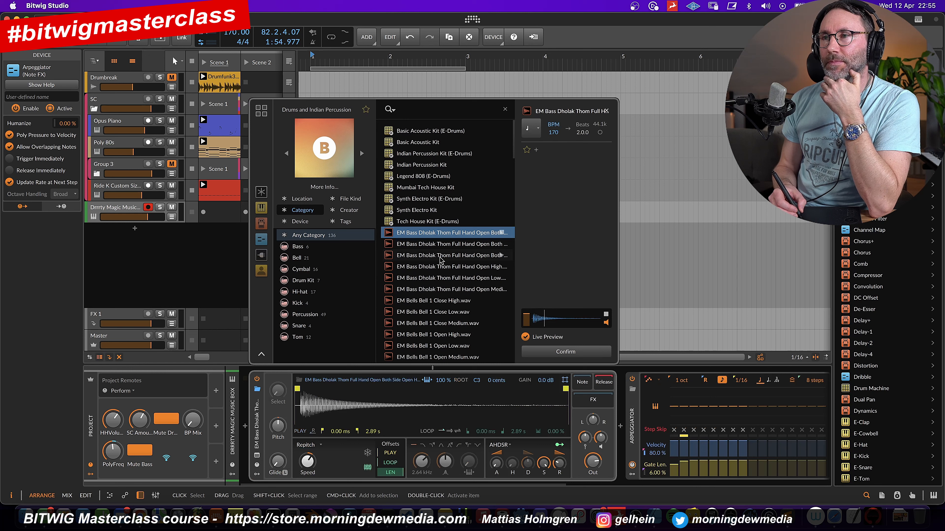
{"action": "left_click", "coordinate": [440, 259]}
{"action": "left_click", "coordinate": [445, 279]}
{"action": "left_click", "coordinate": [446, 289]}
{"action": "left_click", "coordinate": [448, 301]}
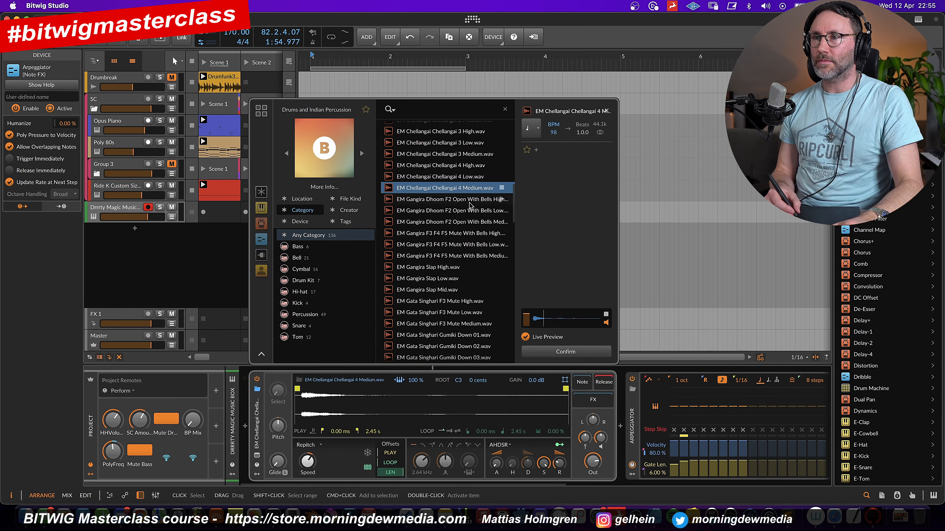
Step: Preview the package's EM Gangira Dhoom, EM Gangira Slap and EM Gata Singhari samples
{"action": "left_click", "coordinate": [472, 202]}
{"action": "left_click", "coordinate": [468, 222]}
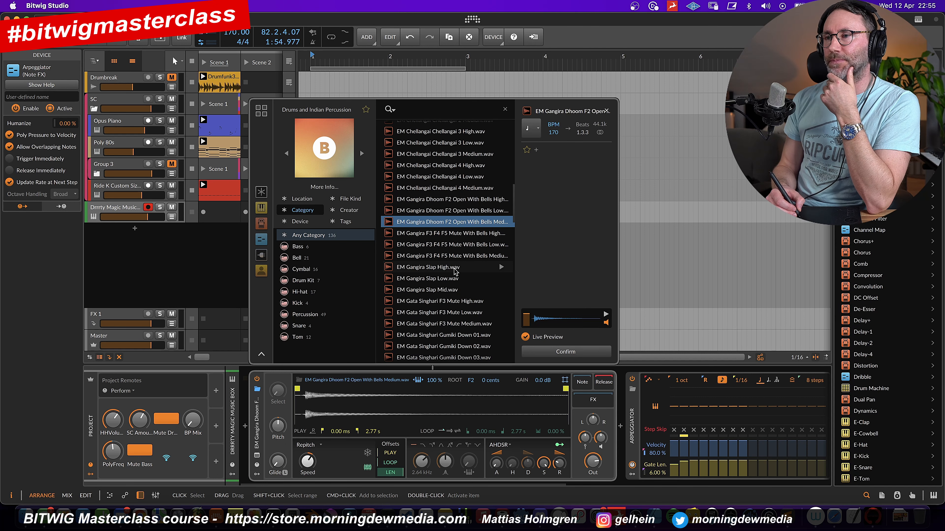
{"action": "left_click", "coordinate": [454, 269]}
{"action": "left_click", "coordinate": [450, 322]}
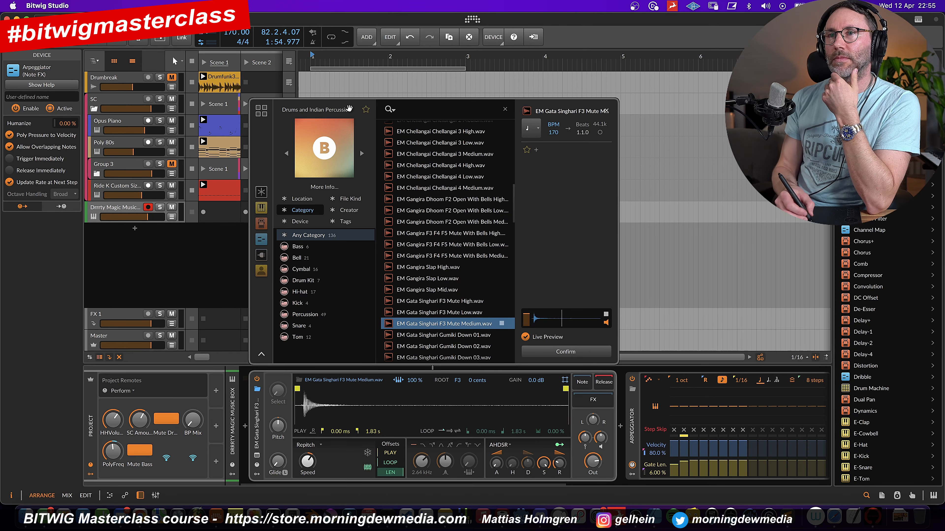
Step: Open the Anti-Loops package from the packages overview and preview its loops down to Battlefield 85bpm
{"action": "left_click", "coordinate": [261, 110]}
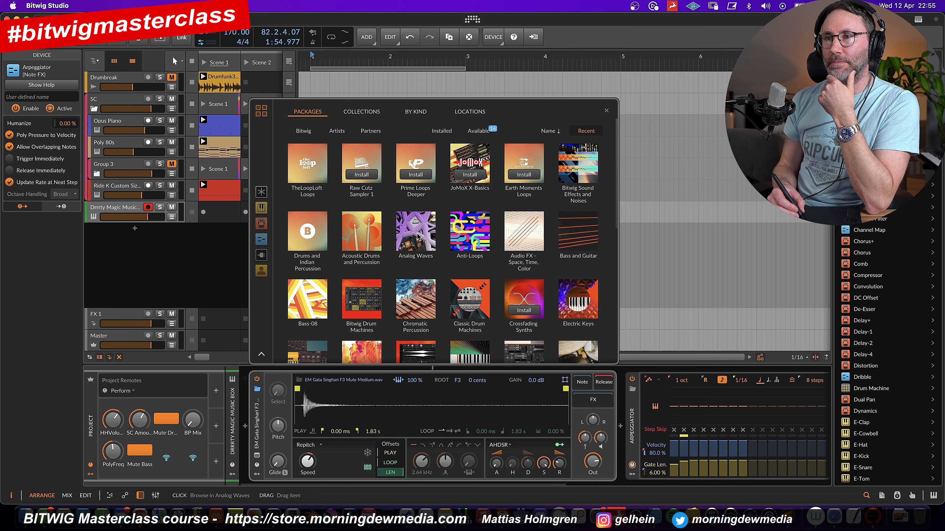
{"action": "left_click", "coordinate": [469, 231]}
{"action": "key", "text": "Down"}
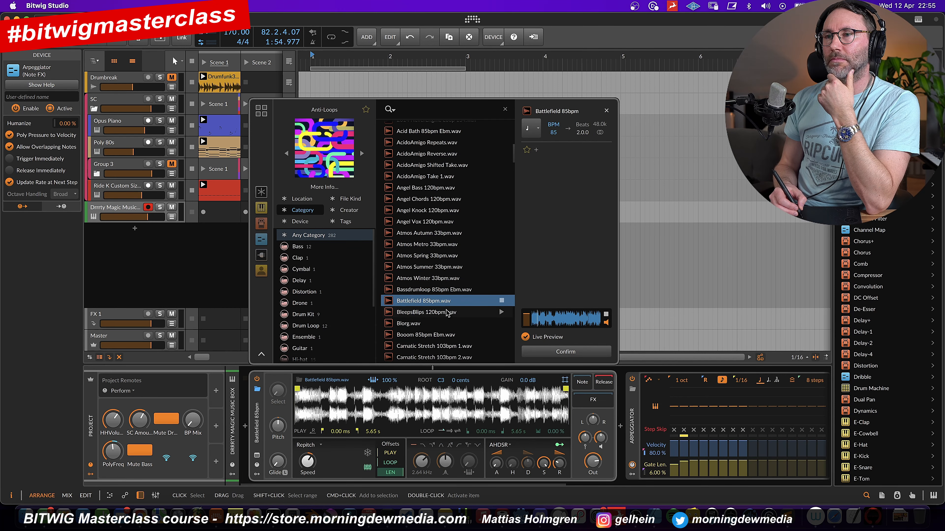
{"action": "left_click_drag", "start_coordinate": [519, 322], "coordinate": [525, 321]}
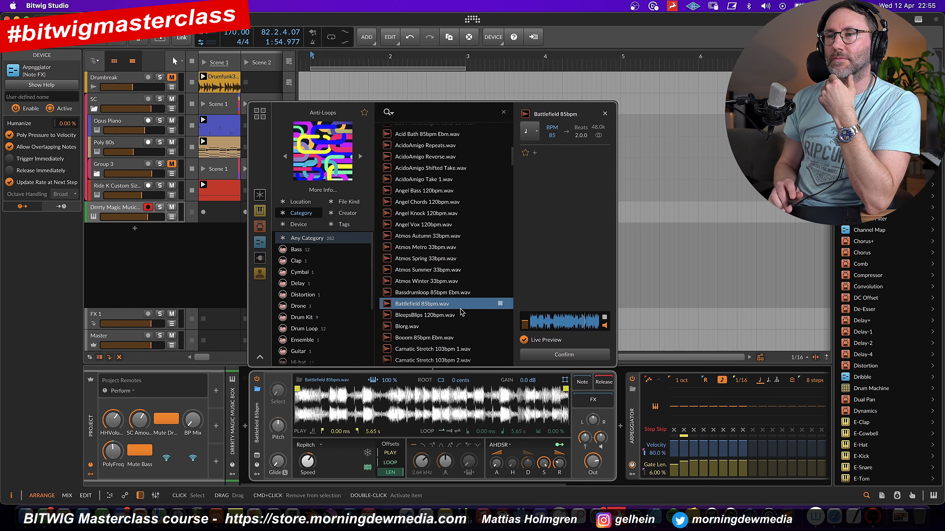
Step: Preview the Anti-Loops samples BleepsBlips 120bpm, Blorg, Booom 85bpm Ebm and Carnatic Stretch 103bpm 1
{"action": "left_click", "coordinate": [461, 315]}
{"action": "scroll", "coordinate": [447, 316], "scroll_direction": "down", "scroll_amount": 1}
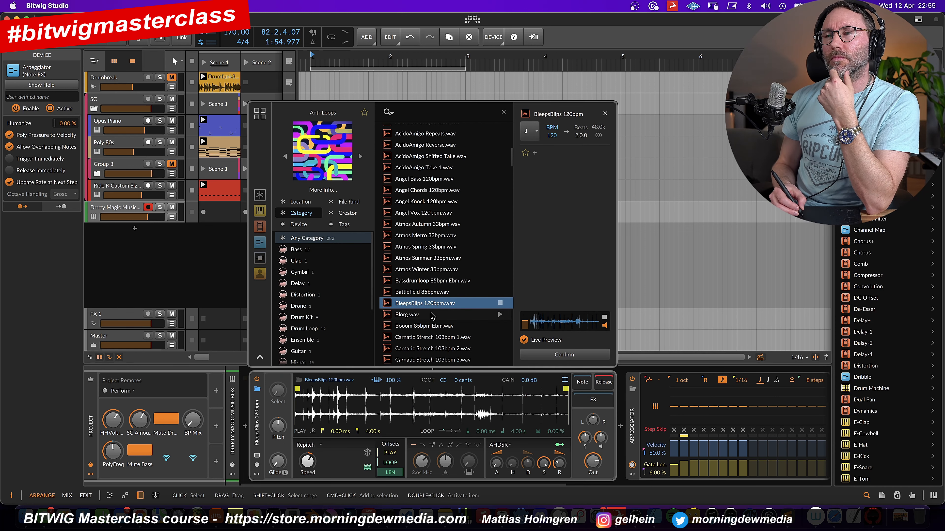
{"action": "left_click", "coordinate": [433, 315]}
{"action": "left_click", "coordinate": [431, 327]}
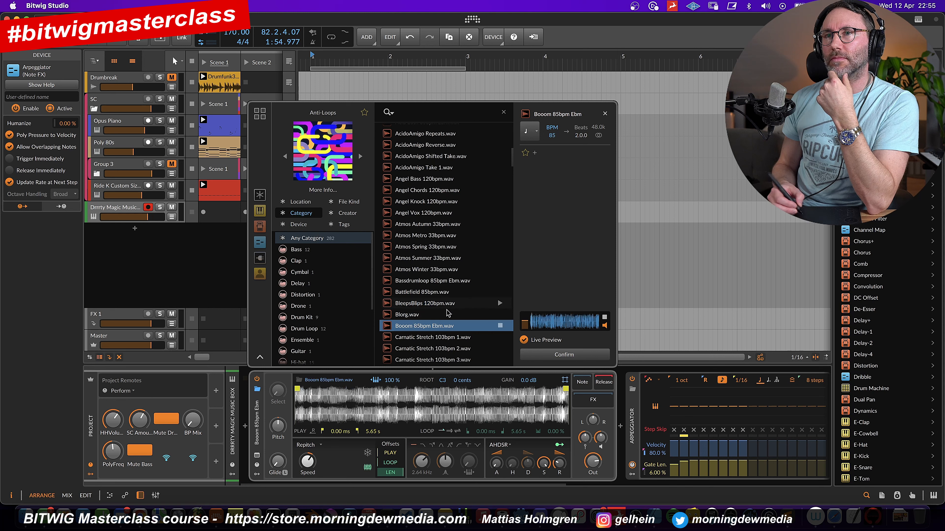
{"action": "left_click", "coordinate": [454, 337]}
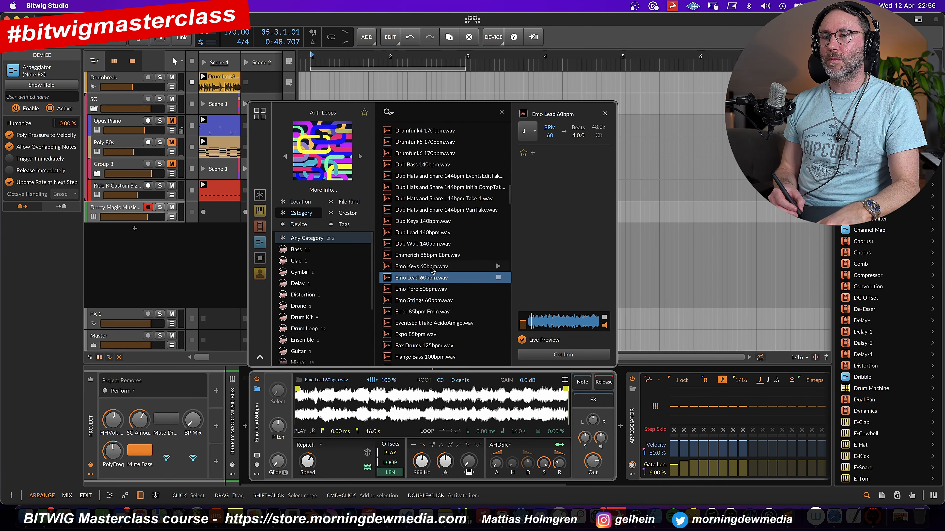
Step: Preview the package's Emo Keys 60bpm, Emo Strings 60bpm, Error 85bpm Fmin, EventsEditTake AcidoAmigo and Expo 85bpm loops
{"action": "left_click", "coordinate": [431, 267]}
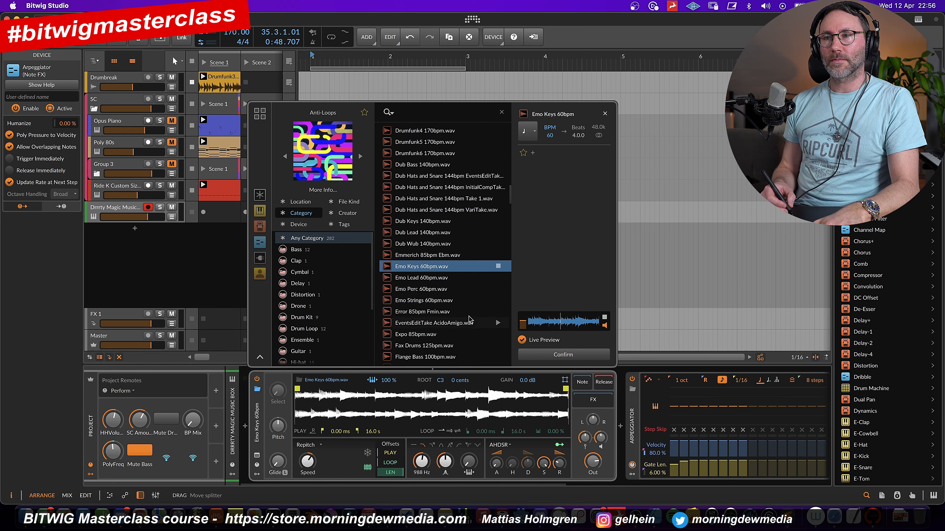
{"action": "left_click", "coordinate": [432, 302]}
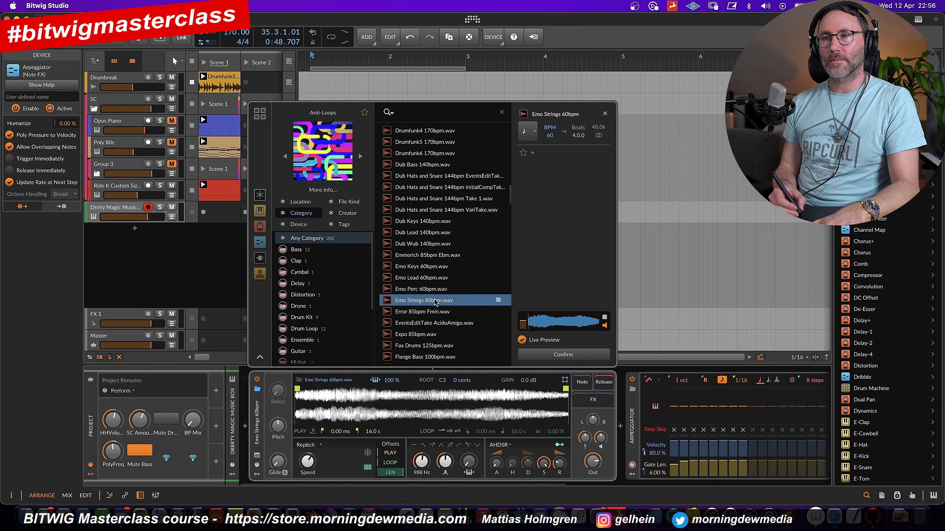
{"action": "left_click", "coordinate": [432, 314]}
{"action": "left_click", "coordinate": [432, 323]}
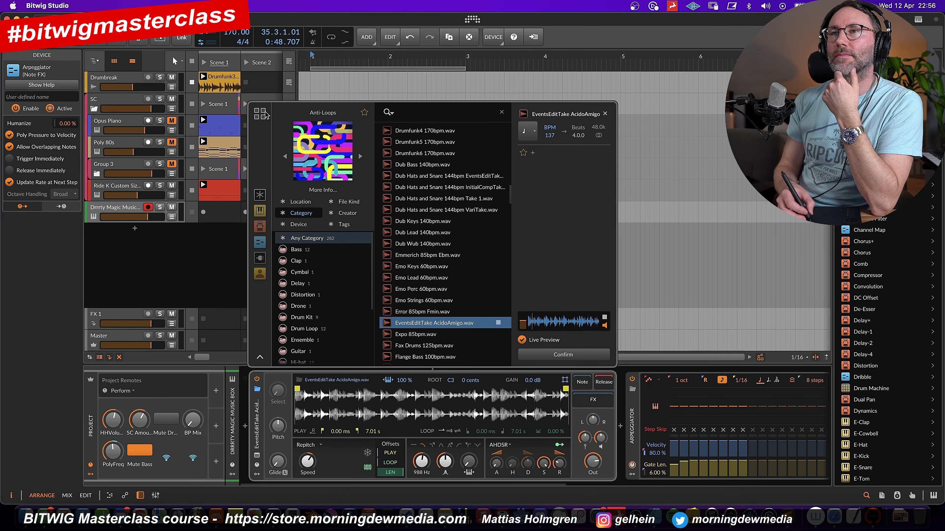
{"action": "left_click", "coordinate": [424, 334]}
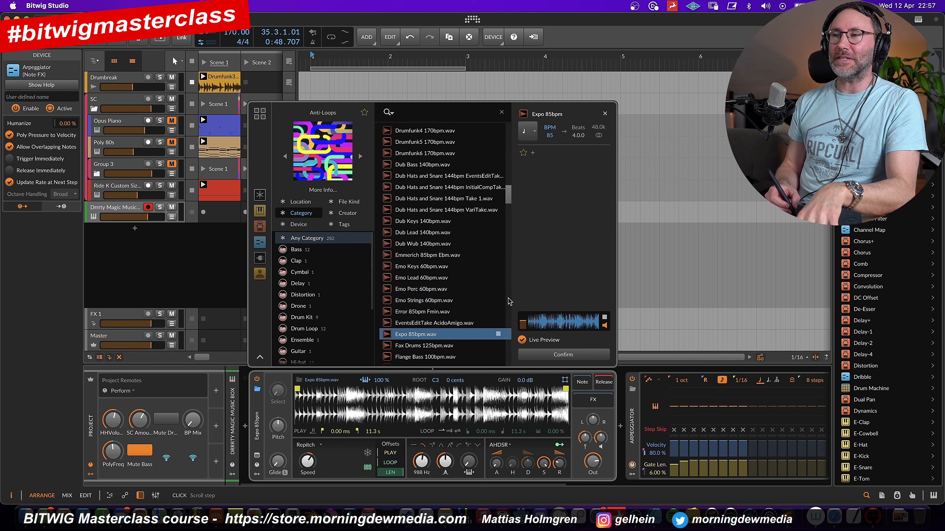
Step: Preview the Flange Bass 100bpm loop and return to the packages overview
{"action": "scroll", "coordinate": [510, 198], "scroll_direction": "down", "scroll_amount": 4}
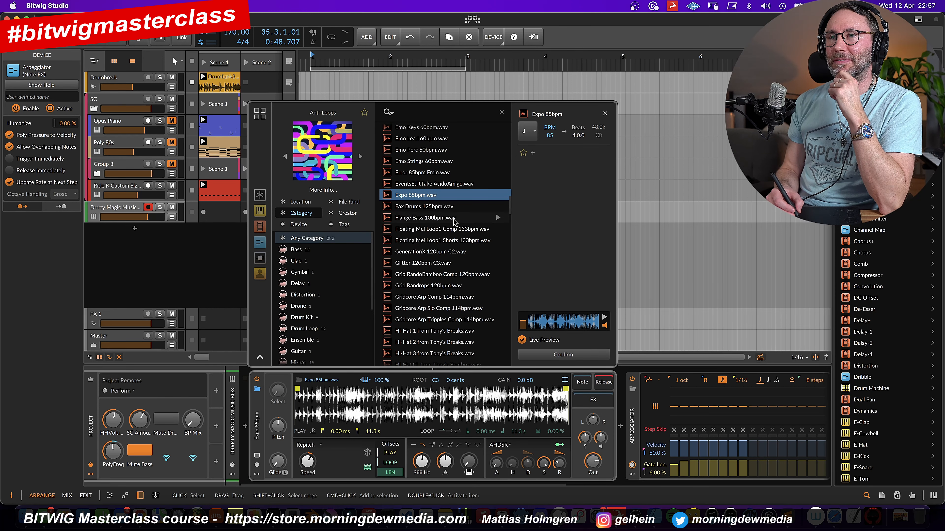
{"action": "left_click", "coordinate": [450, 228]}
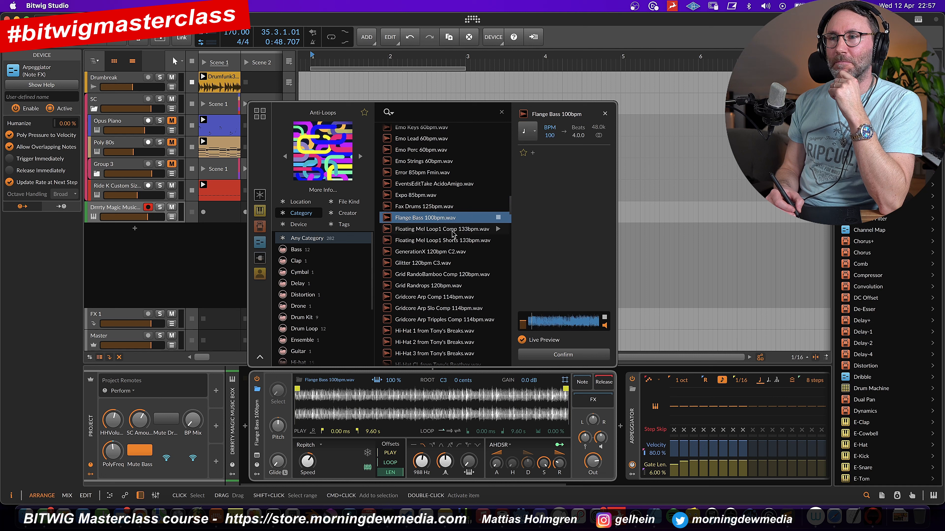
{"action": "left_click", "coordinate": [260, 114]}
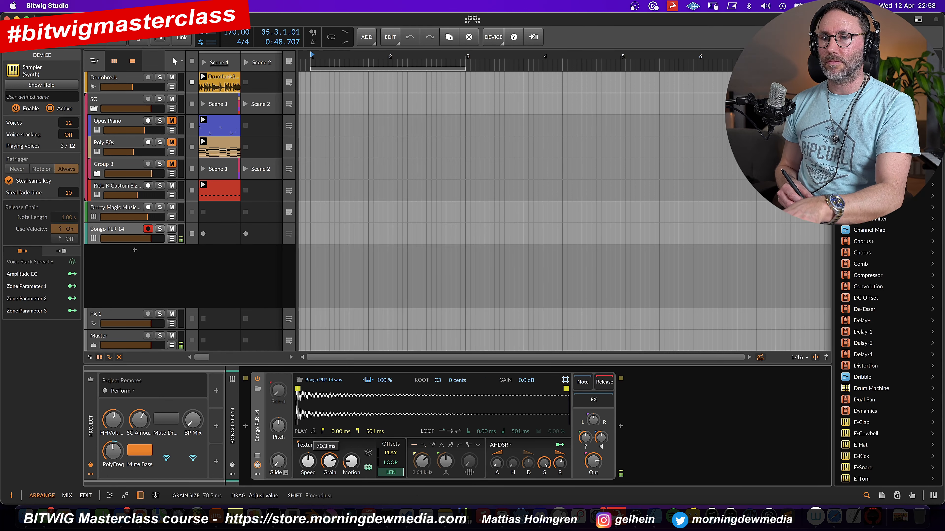
Step: Adjust the Texture grain size of the Sampler holding the Bongo PLR 14 sample
{"action": "left_click_drag", "start_coordinate": [329, 461], "coordinate": [325, 486]}
Step: Start playback, show the Drrty Magic Music Box device chain and adjust the synth's Pluck and Vrb remotes
{"action": "key", "text": "space"}
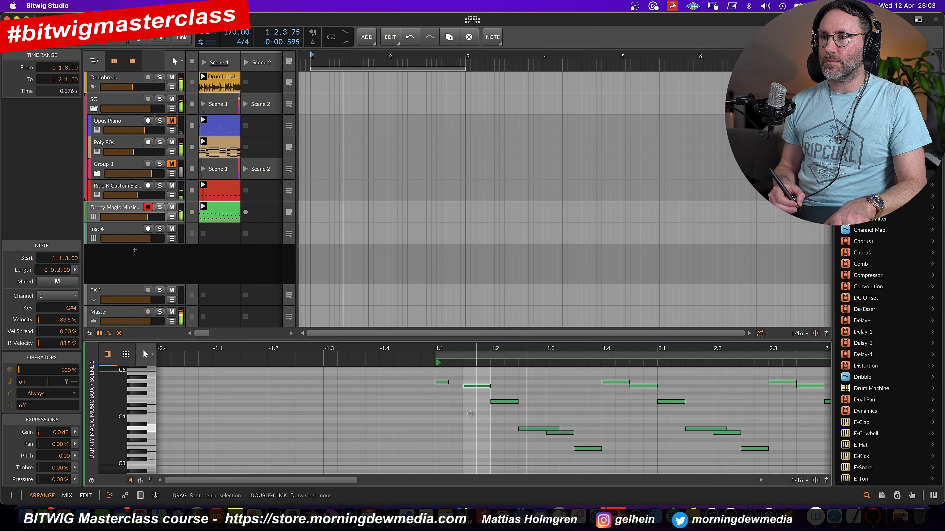
{"action": "key", "text": "d"}
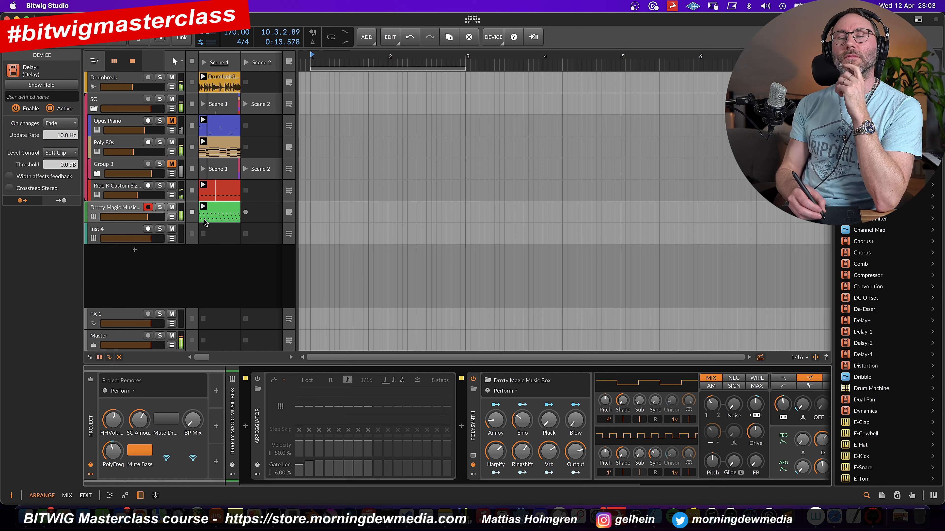
{"action": "left_click_drag", "start_coordinate": [549, 420], "coordinate": [549, 433]}
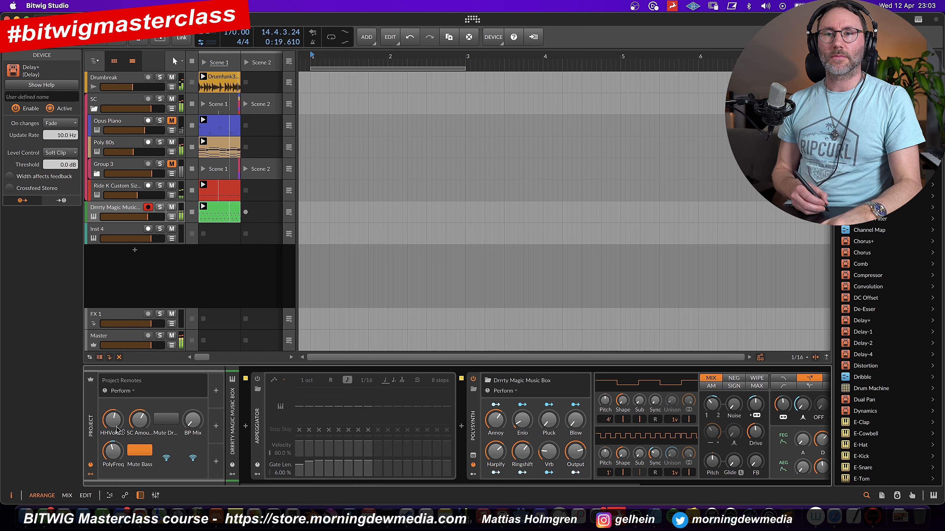
{"action": "left_click_drag", "start_coordinate": [548, 451], "coordinate": [549, 455]}
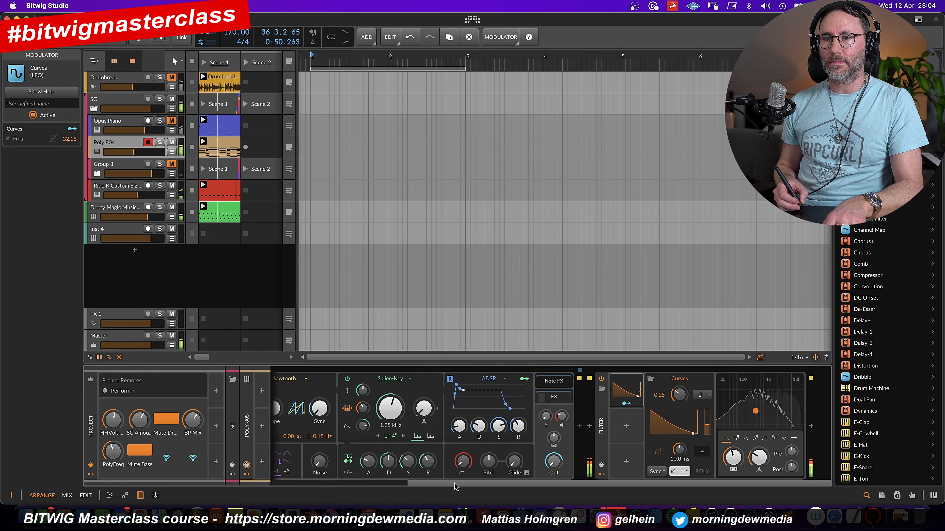
Step: Continue the performance by adjusting Drrty Magic Music Box's Pluck and Annoy remotes and the PolyFreq and BP Mix project remotes
{"action": "left_click_drag", "start_coordinate": [455, 485], "coordinate": [384, 485]}
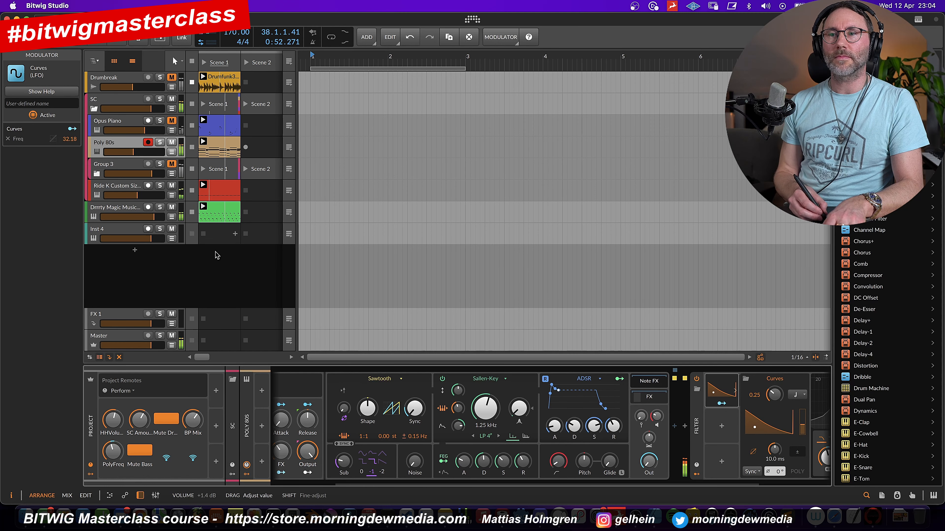
{"action": "left_click", "coordinate": [115, 210]}
{"action": "left_click_drag", "start_coordinate": [546, 422], "coordinate": [549, 403]}
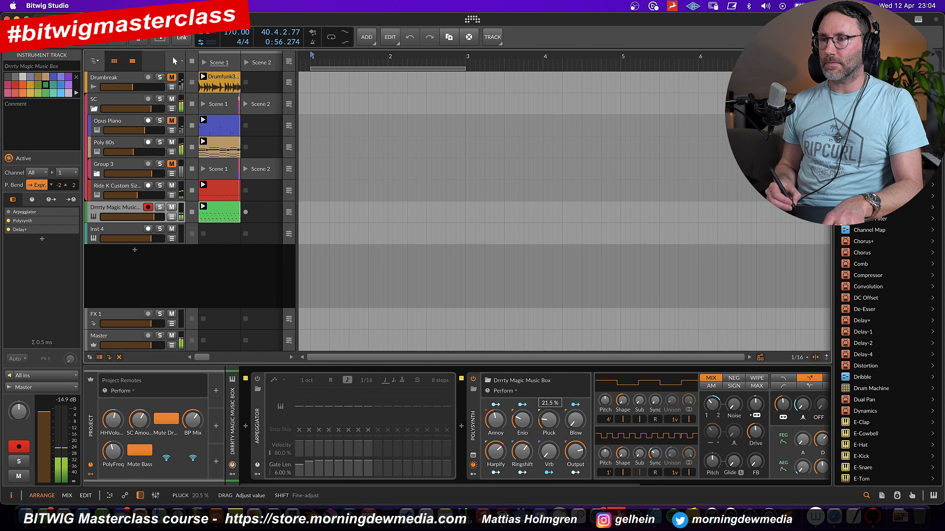
{"action": "left_click_drag", "start_coordinate": [496, 420], "coordinate": [495, 418]}
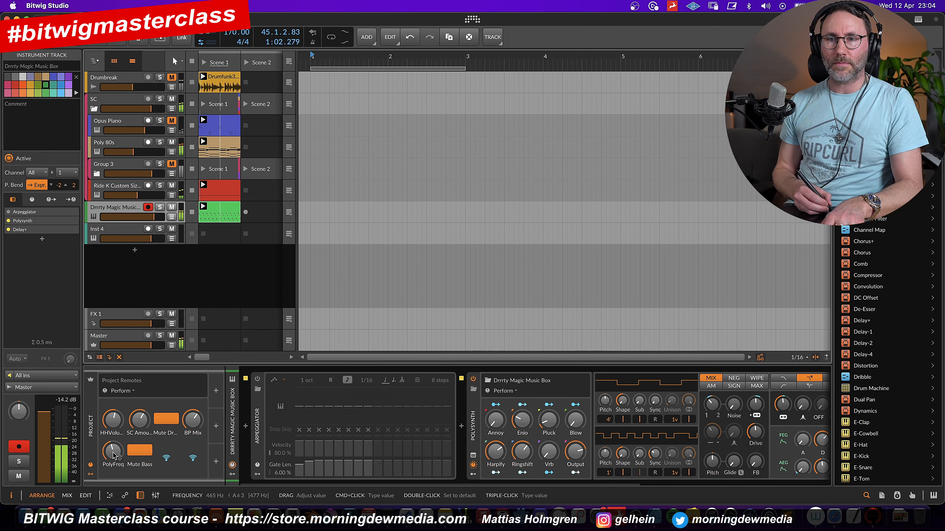
{"action": "left_click_drag", "start_coordinate": [114, 451], "coordinate": [113, 448]}
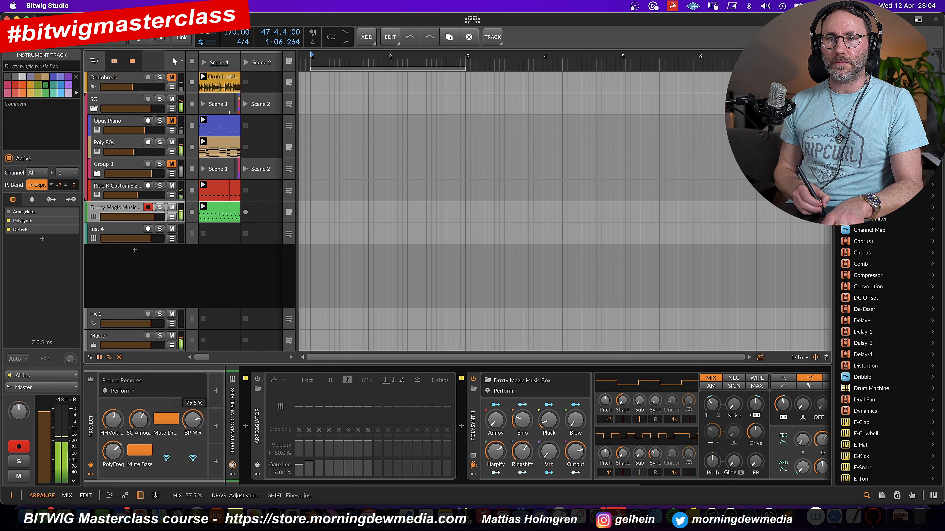
{"action": "left_click", "coordinate": [199, 429]}
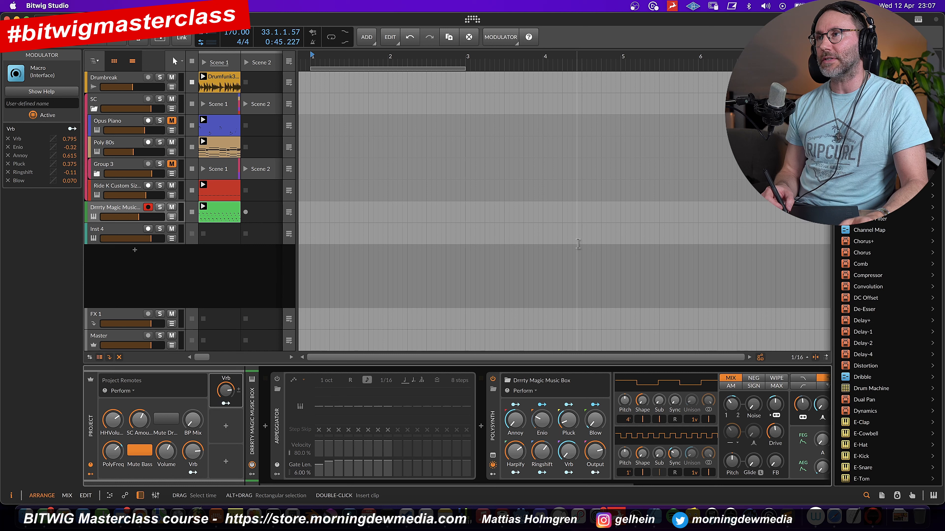
{"action": "left_click", "coordinate": [265, 426]}
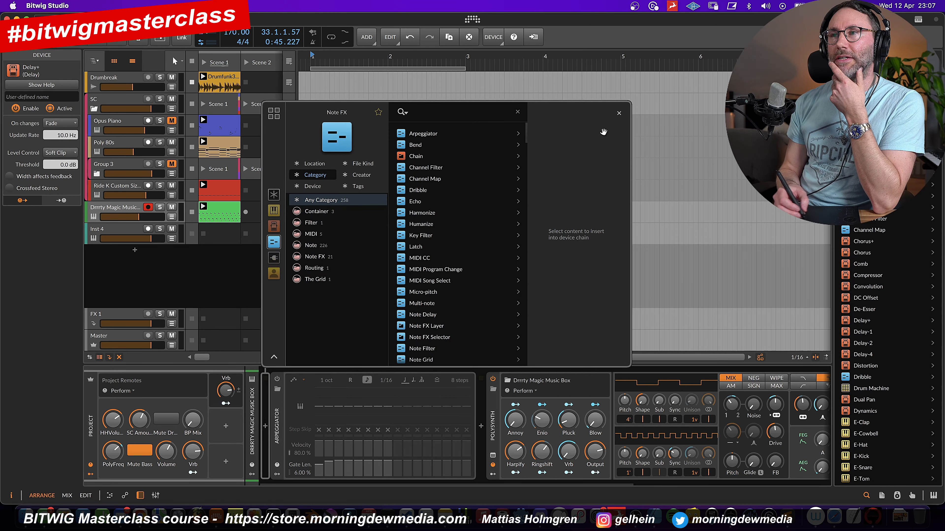
{"action": "left_click", "coordinate": [619, 113]}
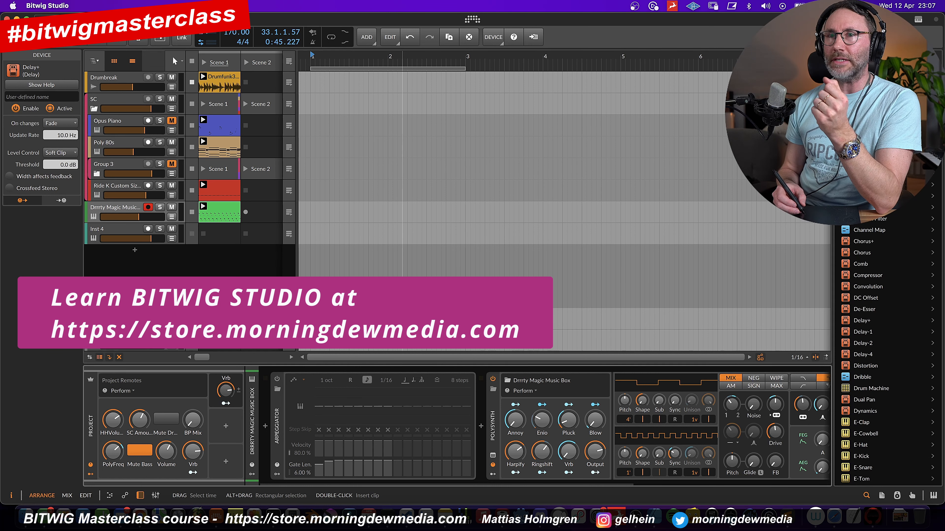
{"action": "left_click_drag", "start_coordinate": [539, 57], "coordinate": [539, 74]}
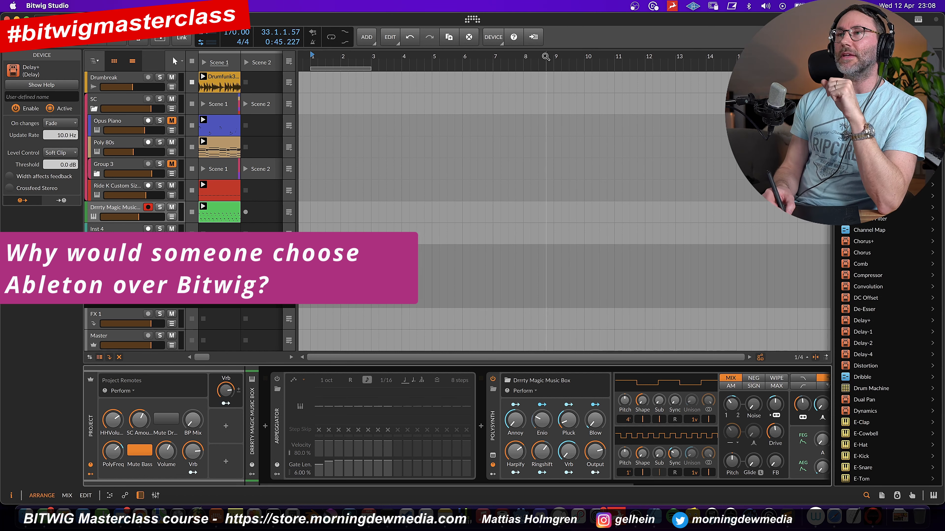
{"action": "left_click_drag", "start_coordinate": [539, 58], "coordinate": [608, 60]}
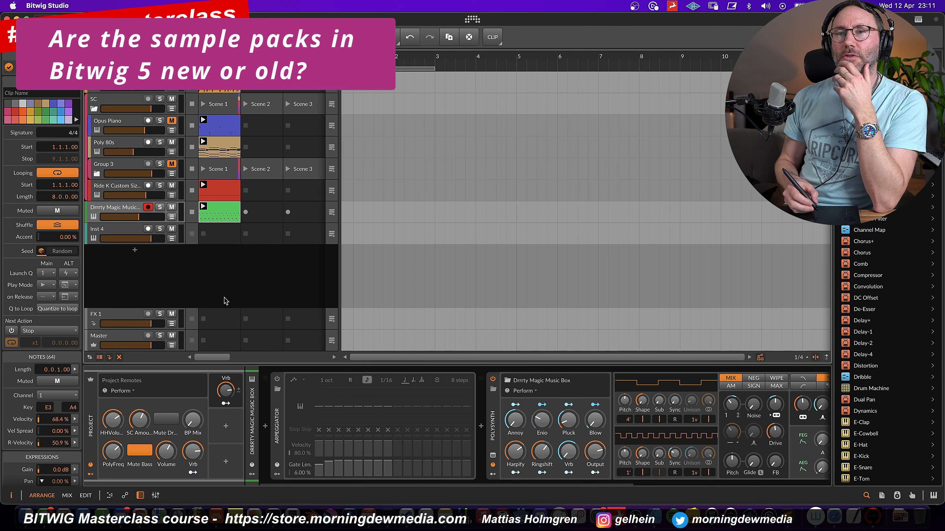
Step: Add a new instrument track and look through the sound packages in the browser's packages overview
{"action": "left_click", "coordinate": [134, 250]}
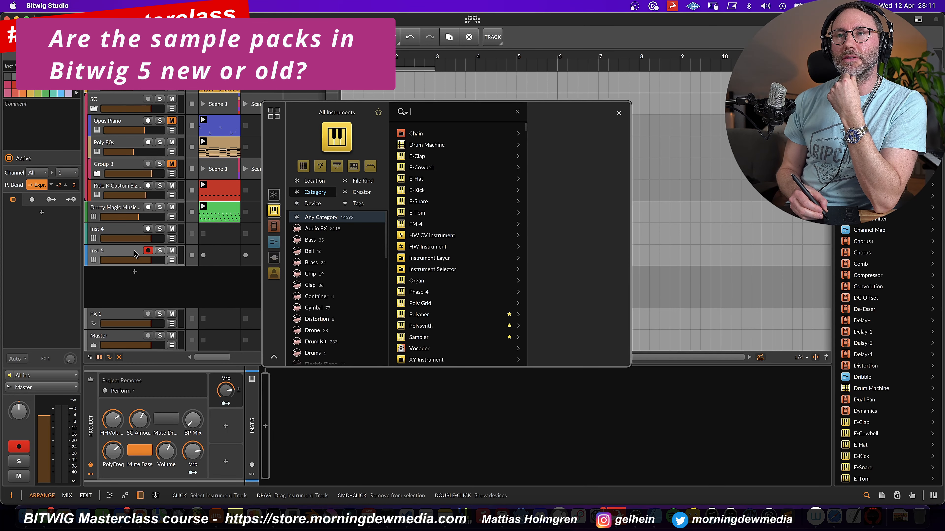
{"action": "left_click", "coordinate": [274, 114]}
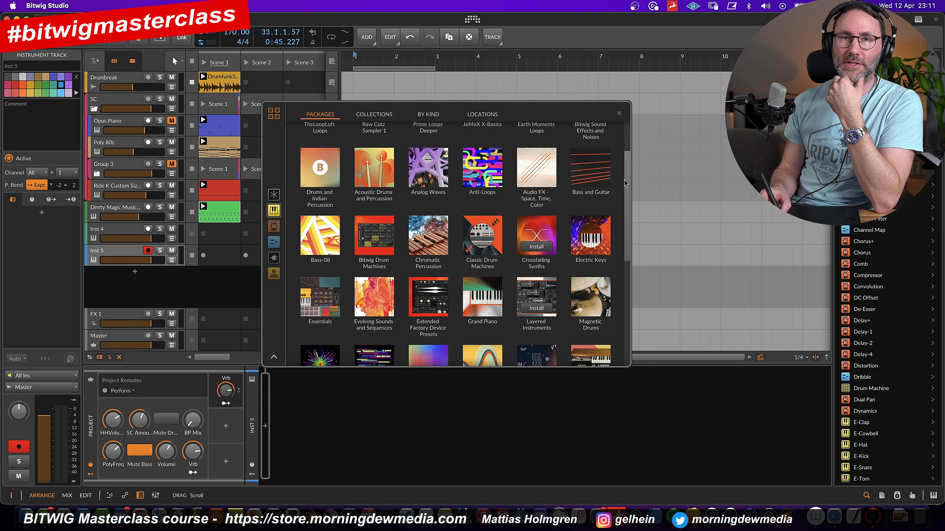
{"action": "scroll", "coordinate": [521, 231], "scroll_direction": "down", "scroll_amount": 4}
{"action": "scroll", "coordinate": [596, 216], "scroll_direction": "down", "scroll_amount": 5}
{"action": "left_click_drag", "start_coordinate": [627, 262], "coordinate": [653, 185]}
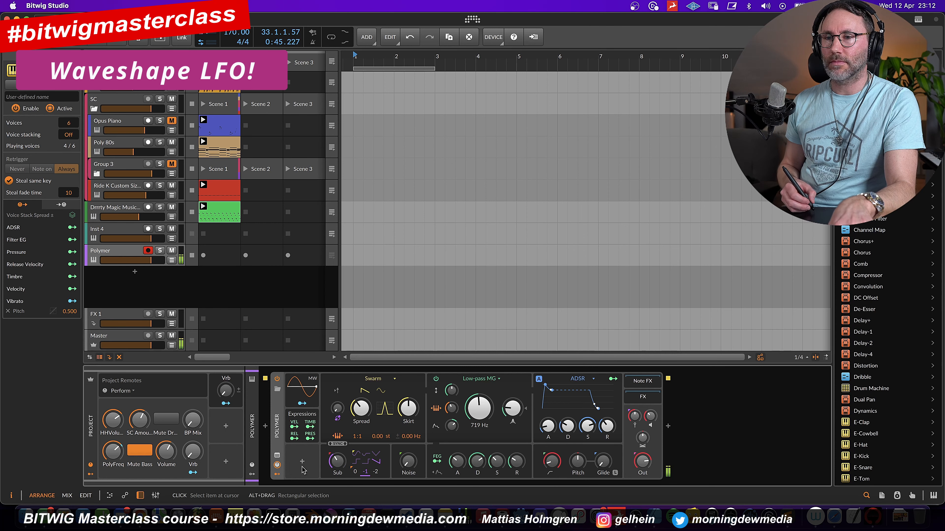
Step: Add a Wavetable LFO modulator to the Polymer synth and expand the modulator's settings
{"action": "left_click", "coordinate": [302, 462]}
{"action": "scroll", "coordinate": [439, 283], "scroll_direction": "down", "scroll_amount": 5}
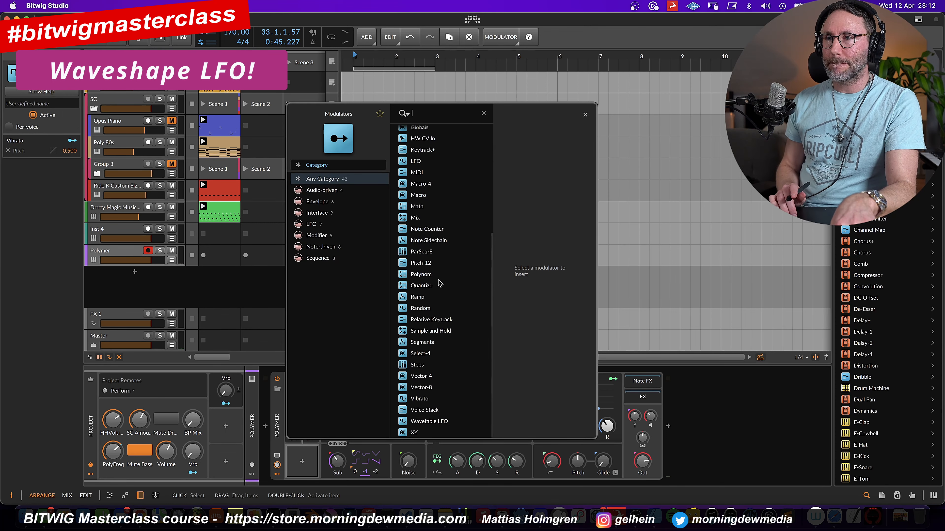
{"action": "scroll", "coordinate": [439, 284], "scroll_direction": "down", "scroll_amount": 2}
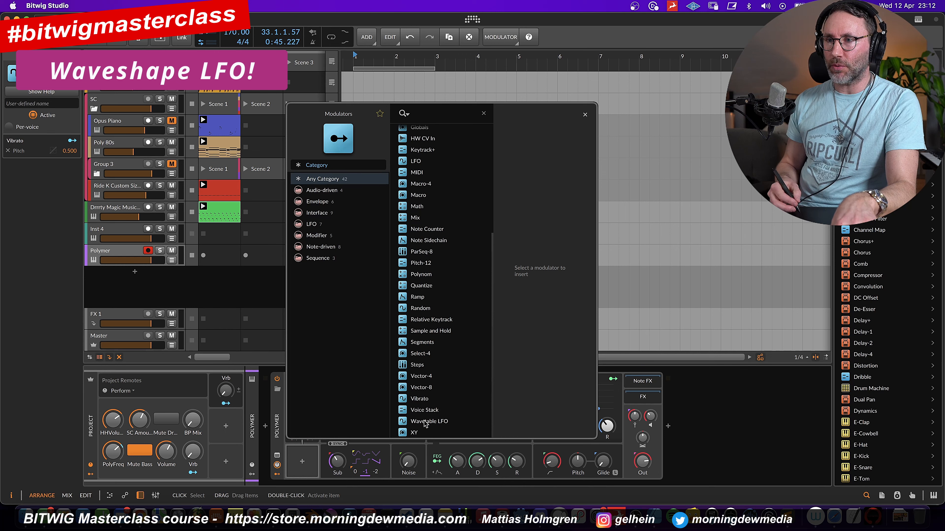
{"action": "left_click", "coordinate": [428, 421]}
{"action": "left_click", "coordinate": [543, 426]}
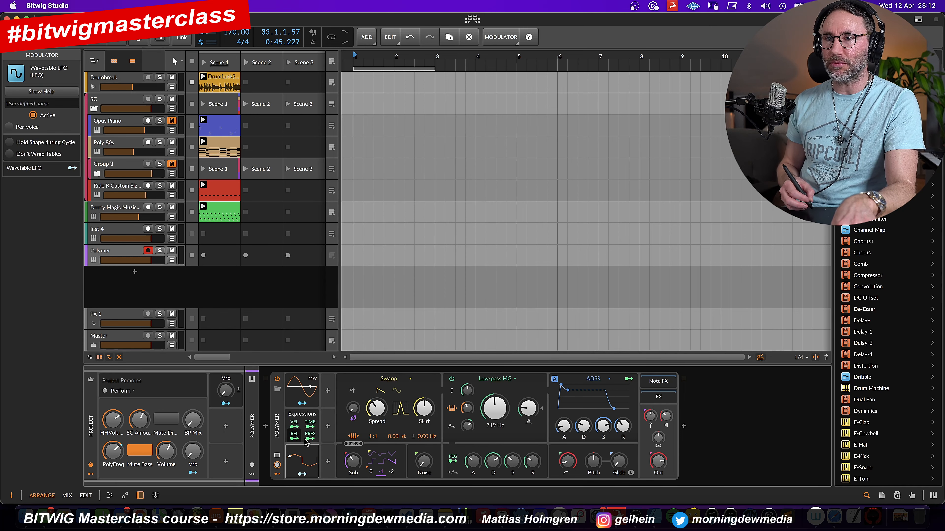
{"action": "left_click", "coordinate": [307, 463]}
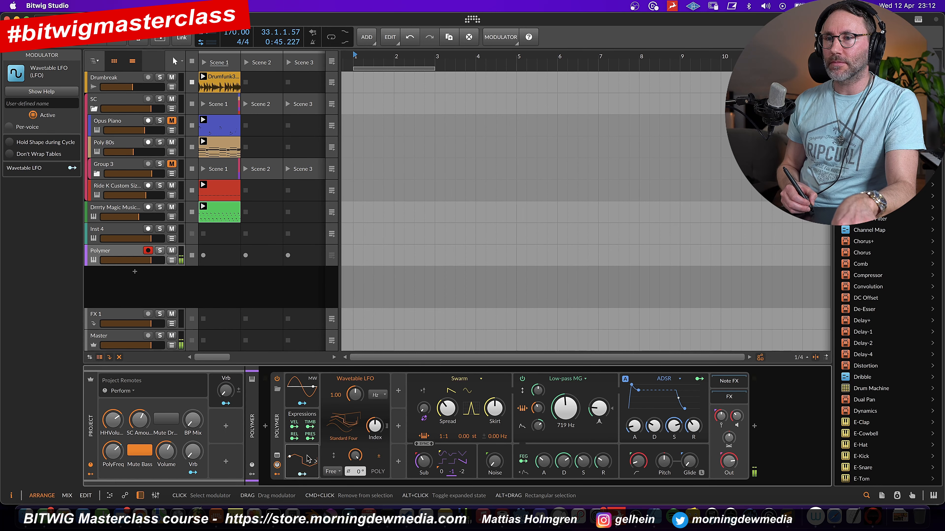
Step: Browse the wavetables available for the Wavetable LFO and select a Ratcheting Bent Tri wavetable
{"action": "left_click", "coordinate": [346, 426]}
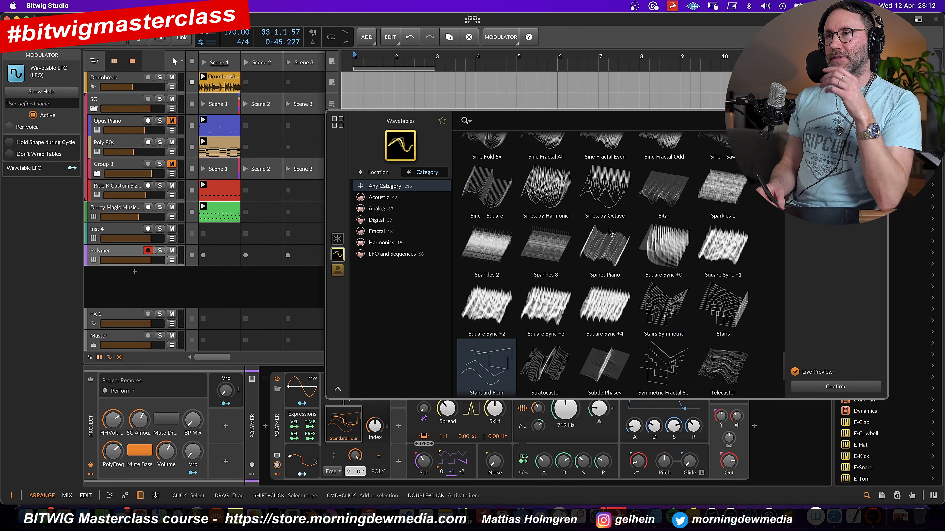
{"action": "scroll", "coordinate": [618, 217], "scroll_direction": "down", "scroll_amount": 3}
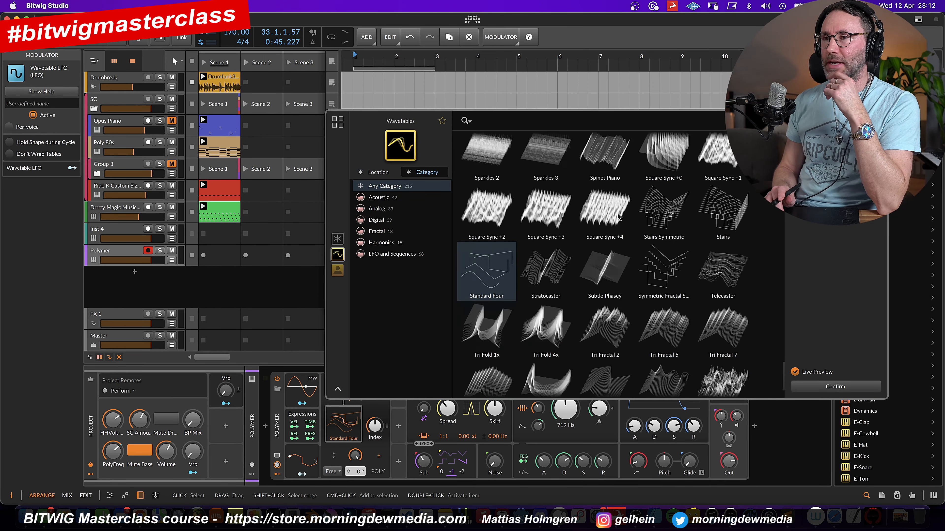
{"action": "scroll", "coordinate": [648, 281], "scroll_direction": "down", "scroll_amount": 2}
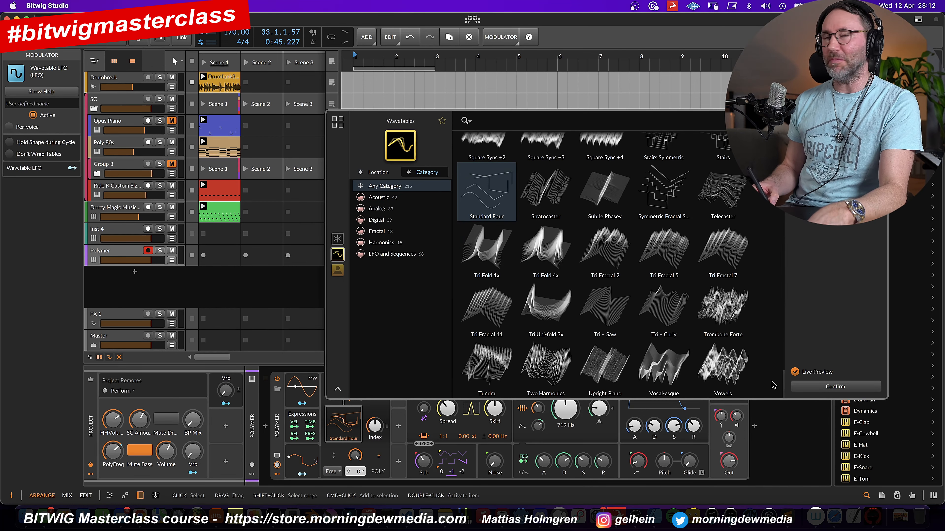
{"action": "scroll", "coordinate": [784, 377], "scroll_direction": "up", "scroll_amount": 1}
{"action": "left_click_drag", "start_coordinate": [784, 377], "coordinate": [784, 314]}
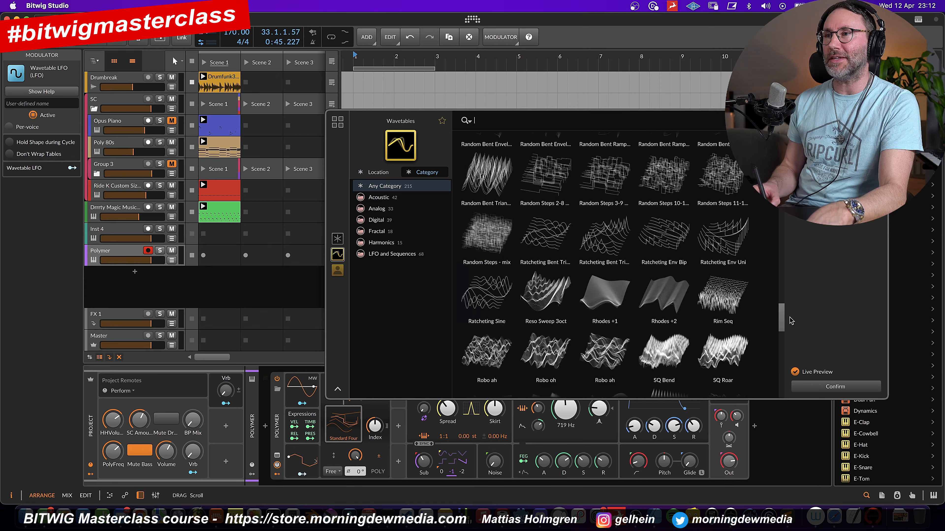
{"action": "left_click", "coordinate": [570, 341]}
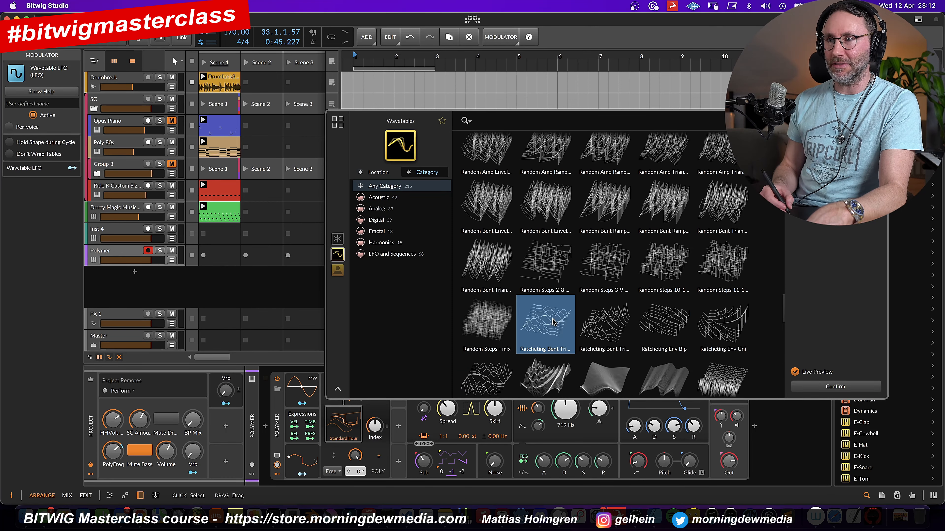
Step: Choose the Marimba wavetable for the Wavetable LFO and confirm the selection
{"action": "left_click_drag", "start_coordinate": [780, 313], "coordinate": [760, 264]}
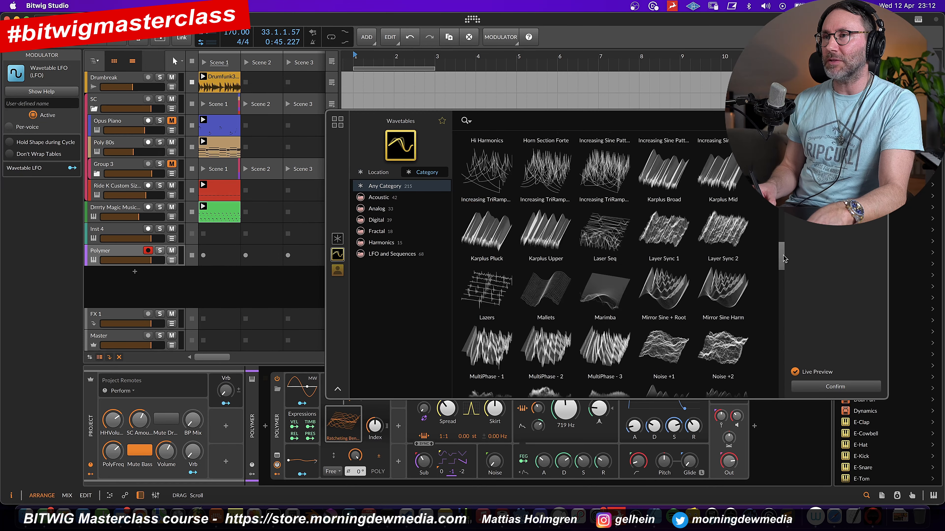
{"action": "left_click", "coordinate": [605, 298]}
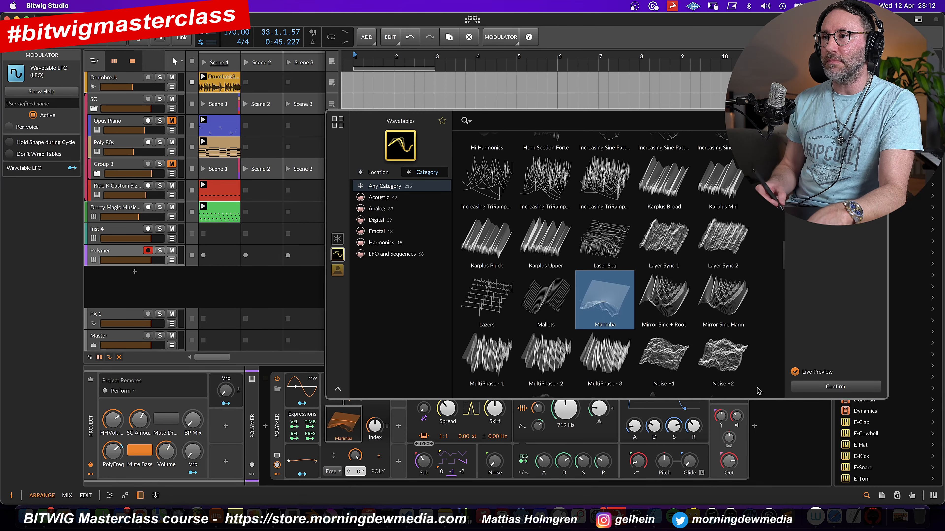
{"action": "left_click", "coordinate": [829, 387]}
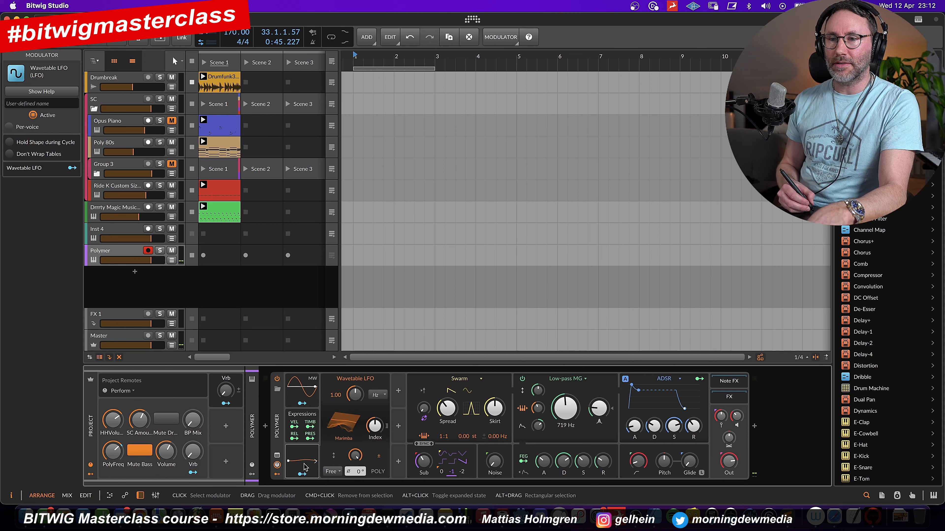
Step: Sweep the Wavetable LFO's Index and map the modulator to Polymer's filter cutoff with an amount of 20.50
{"action": "left_click_drag", "start_coordinate": [375, 428], "coordinate": [375, 466]}
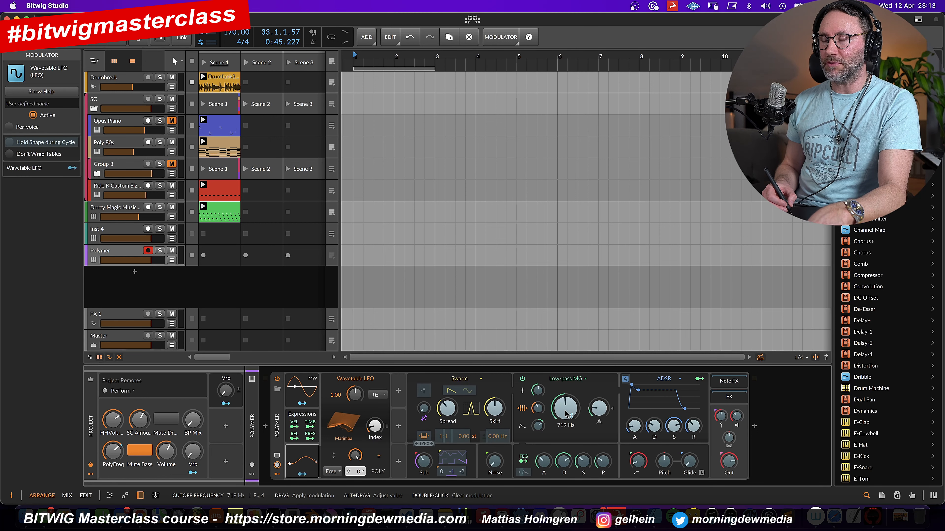
{"action": "left_click_drag", "start_coordinate": [564, 416], "coordinate": [564, 406]}
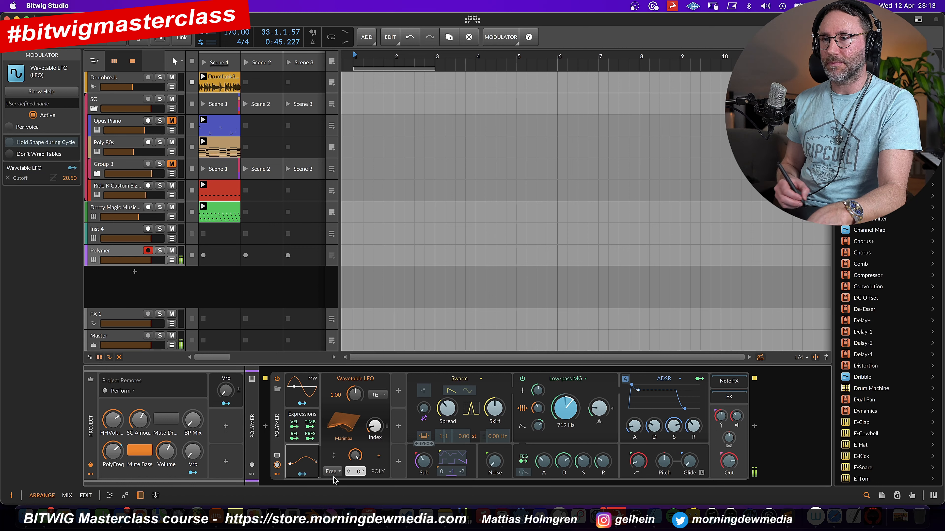
{"action": "left_click", "coordinate": [302, 476]}
Step: Adjust the Wavetable LFO's Index and lower Polymer's filter cutoff to 392 Hz, collapsing and re-expanding the modulator's settings
{"action": "left_click_drag", "start_coordinate": [375, 426], "coordinate": [375, 435]}
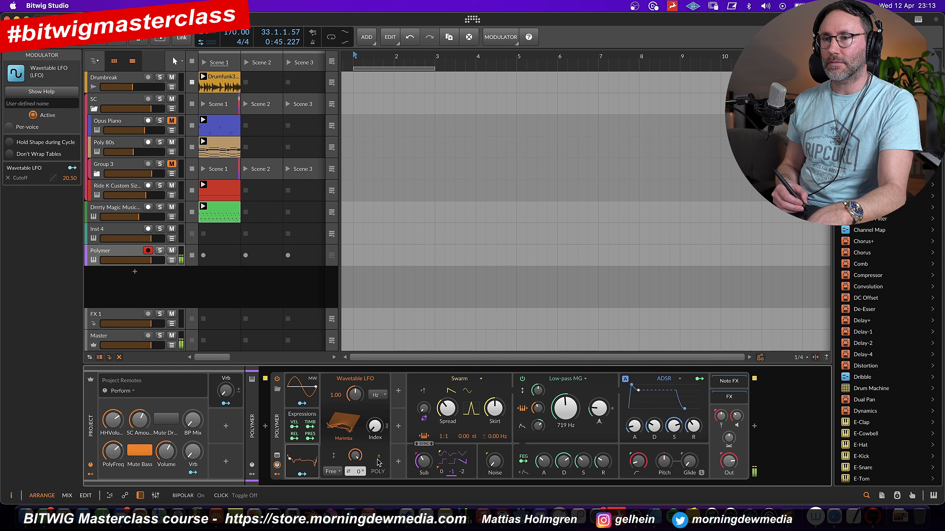
{"action": "left_click", "coordinate": [302, 462]}
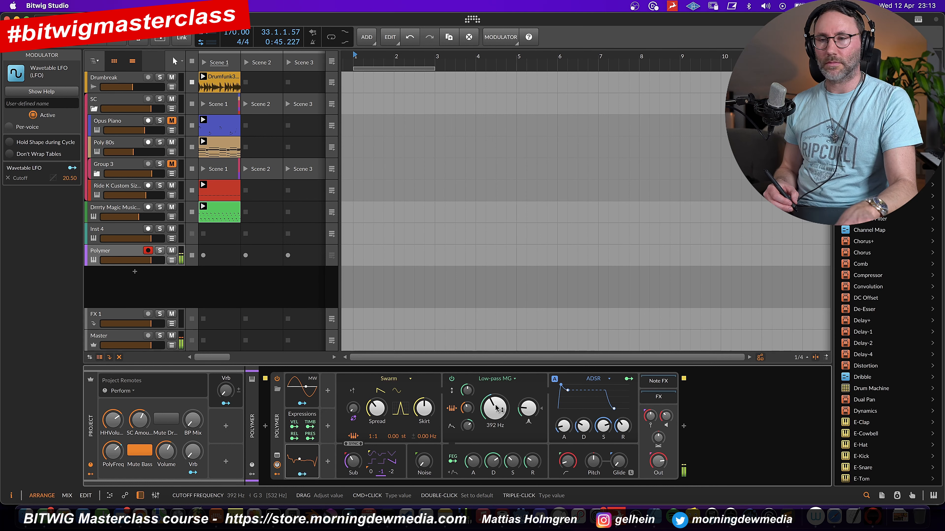
{"action": "left_click", "coordinate": [309, 463]}
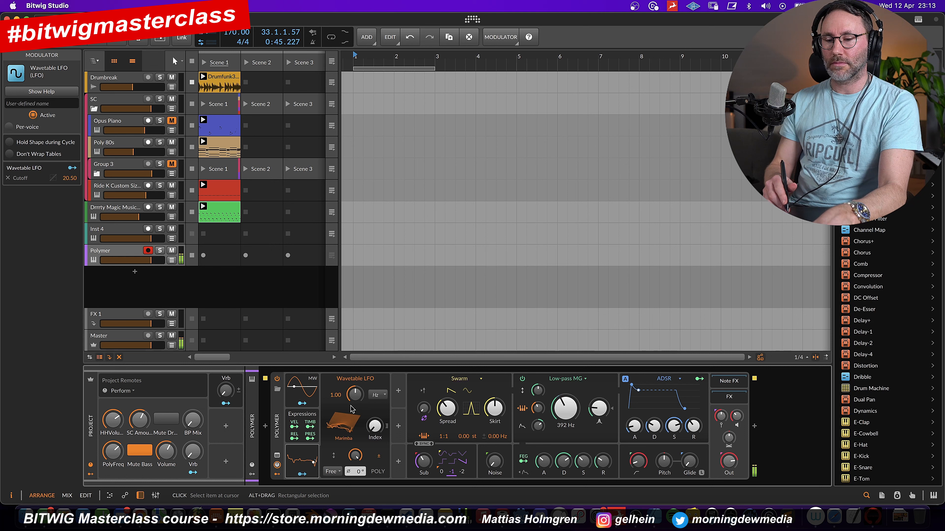
Step: Search for "val" among the audio effects and insert ValhallaSupermassive after Polymer
{"action": "left_click", "coordinate": [754, 426]}
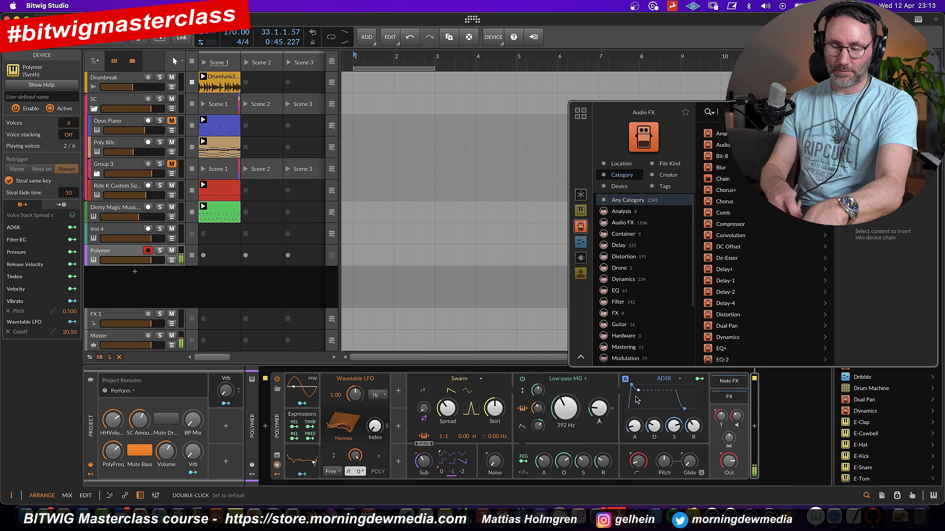
{"action": "type", "text": "val"}
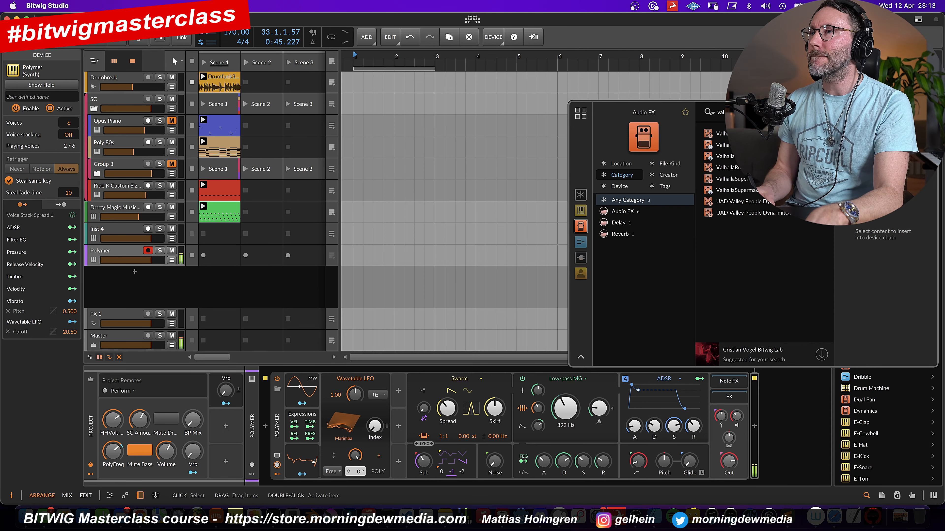
{"action": "double_click", "coordinate": [753, 179]}
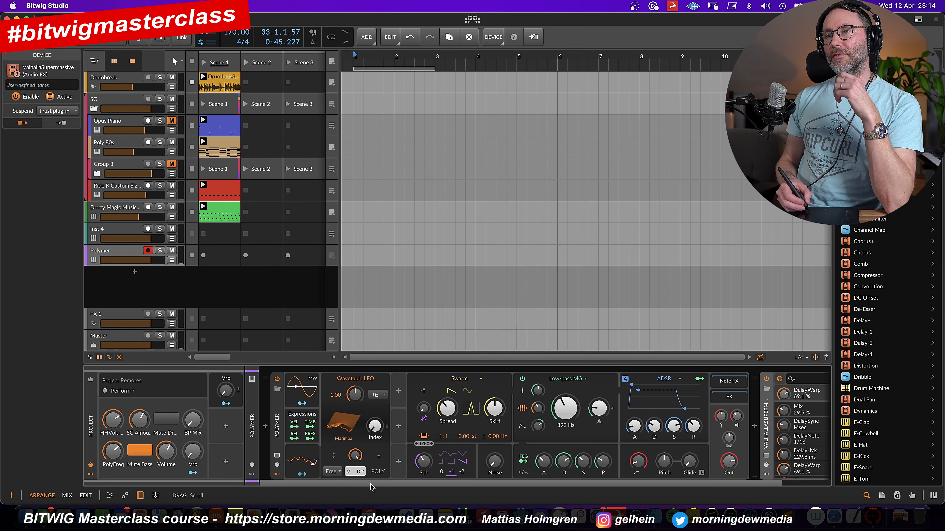
Step: Sweep the Wavetable LFO's Index through the wavetable's range while playing Polymer
{"action": "left_click_drag", "start_coordinate": [369, 484], "coordinate": [351, 496]}
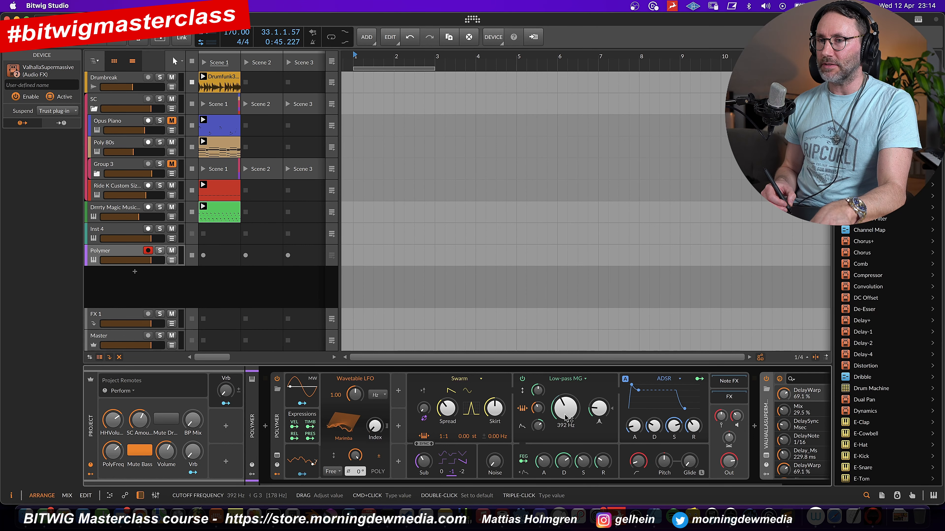
{"action": "left_click_drag", "start_coordinate": [377, 428], "coordinate": [374, 426]}
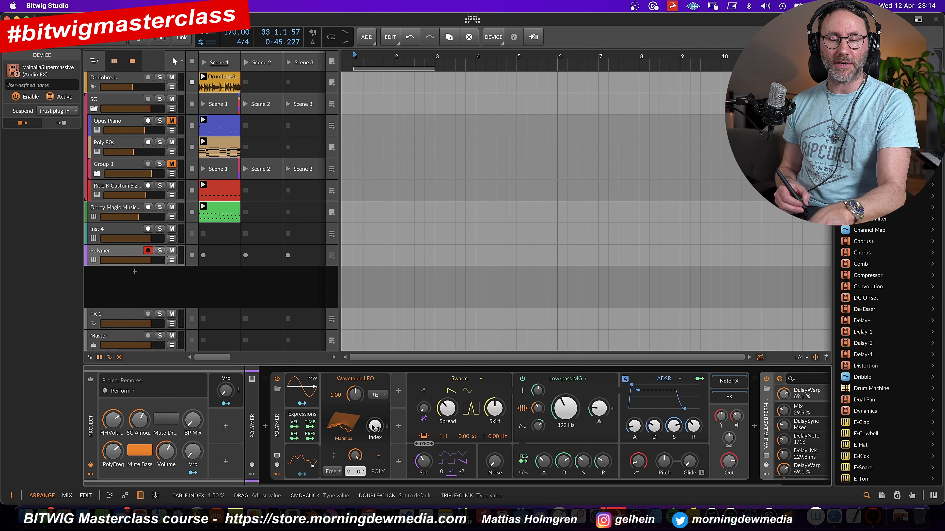
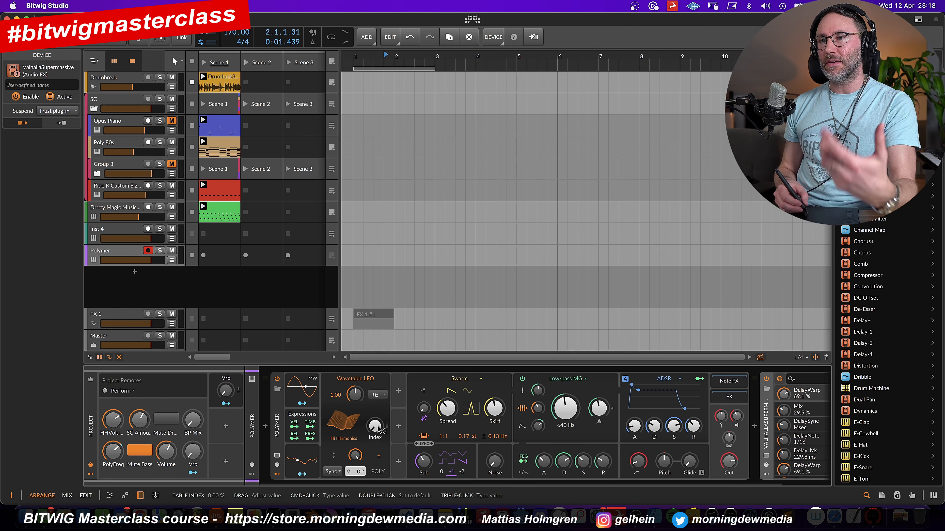
{"action": "left_click_drag", "start_coordinate": [377, 432], "coordinate": [377, 413]}
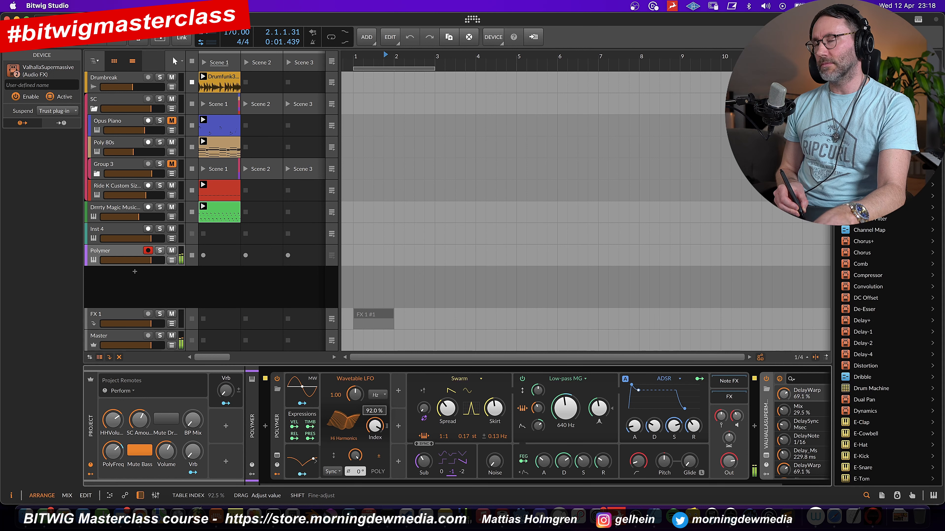
{"action": "left_click_drag", "start_coordinate": [374, 426], "coordinate": [374, 428]}
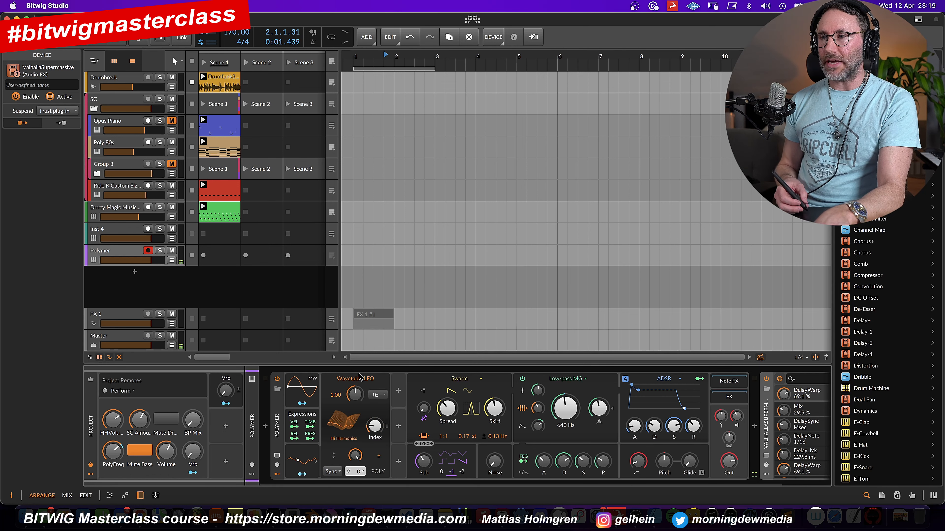
Step: Switch to Safari and read about the Wavetable LFO and the beta's availability on the Bitwig Studio 5 page
{"action": "left_click", "coordinate": [835, 518]}
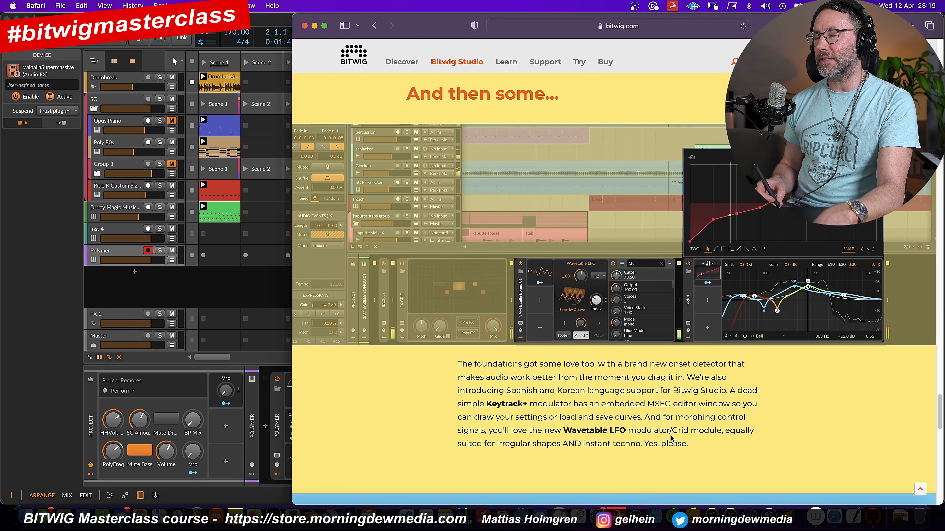
{"action": "key", "text": "super+Tab"}
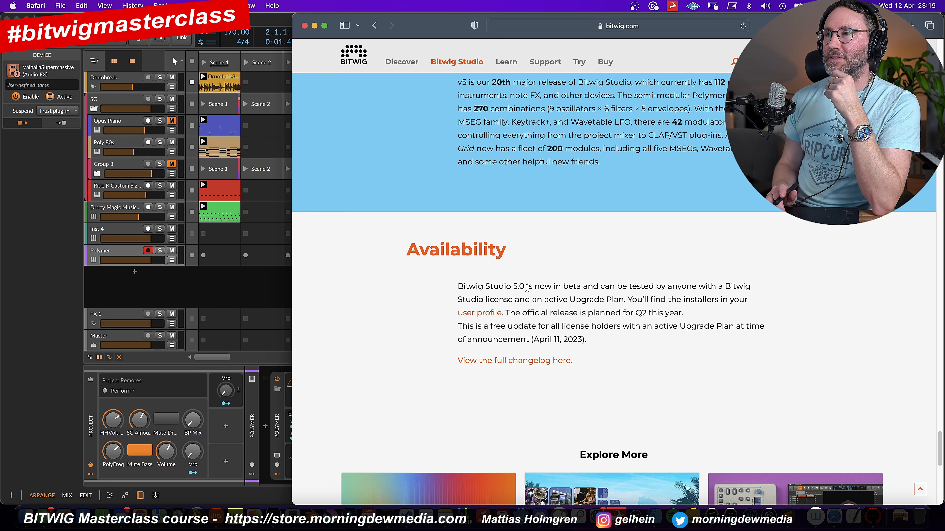
{"action": "left_click_drag", "start_coordinate": [527, 288], "coordinate": [758, 298]}
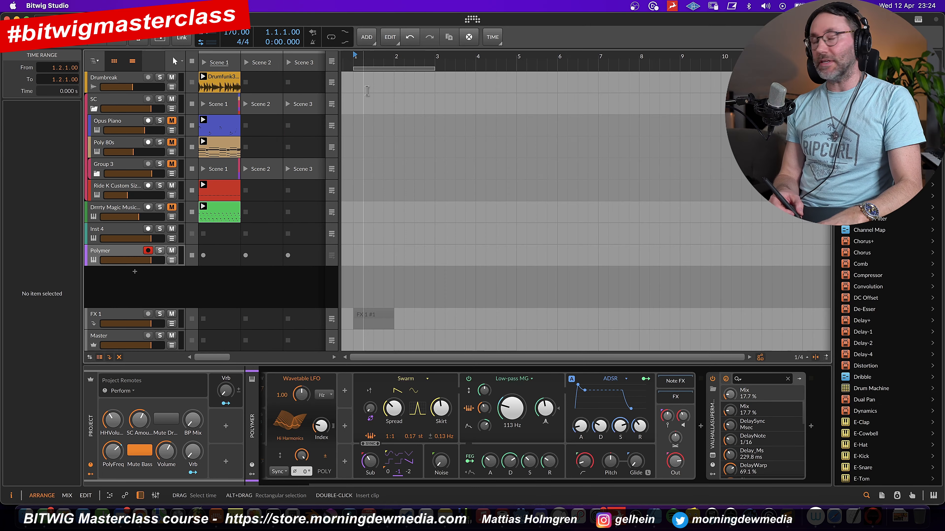
Step: Place the playback start at bar 2, and view the packages overview in the device browser before closing it
{"action": "left_click", "coordinate": [397, 56]}
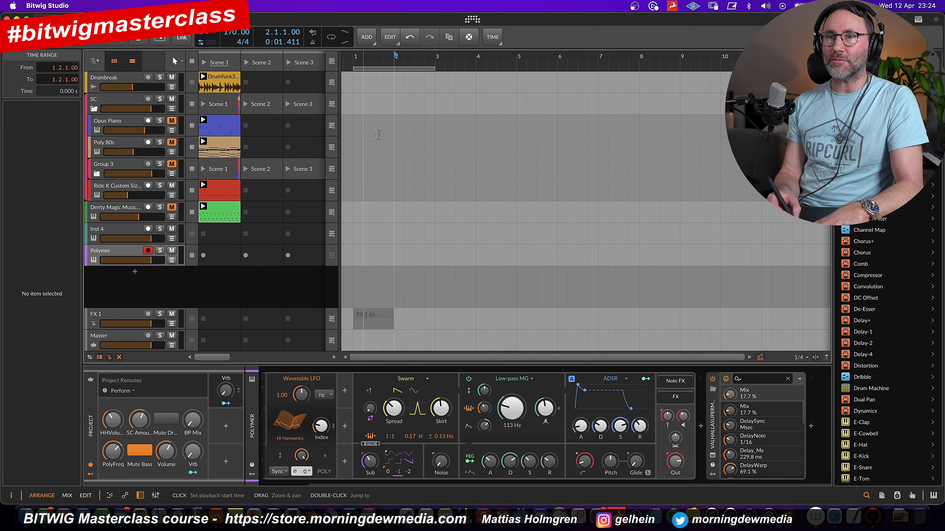
{"action": "left_click_drag", "start_coordinate": [309, 485], "coordinate": [264, 484]}
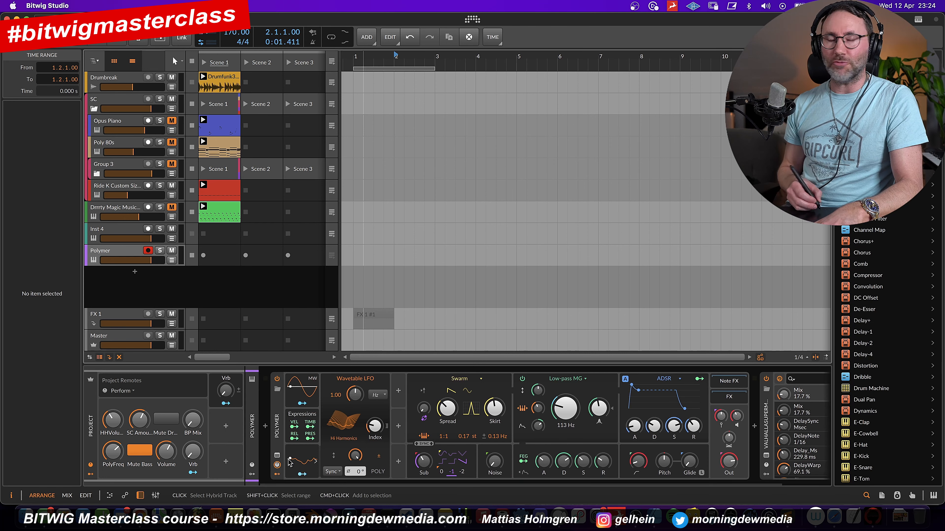
{"action": "left_click", "coordinate": [265, 427]}
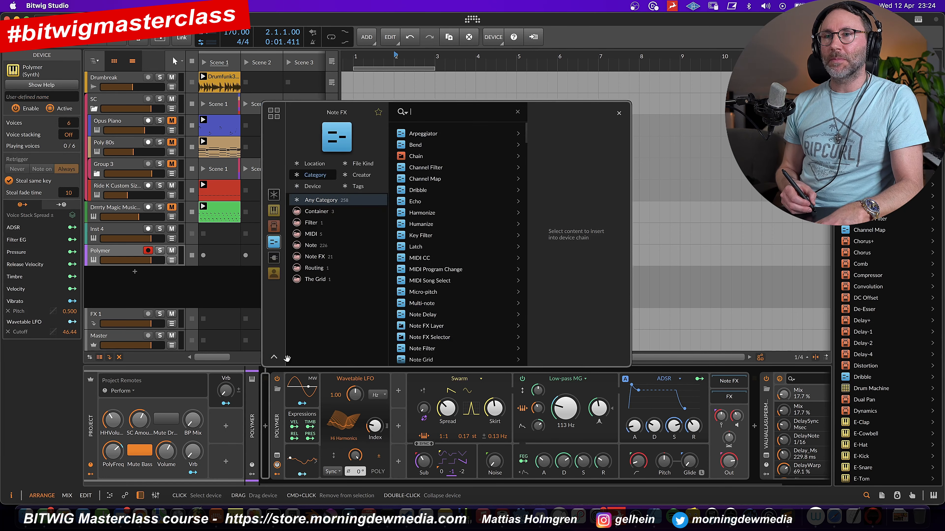
{"action": "left_click", "coordinate": [274, 113]}
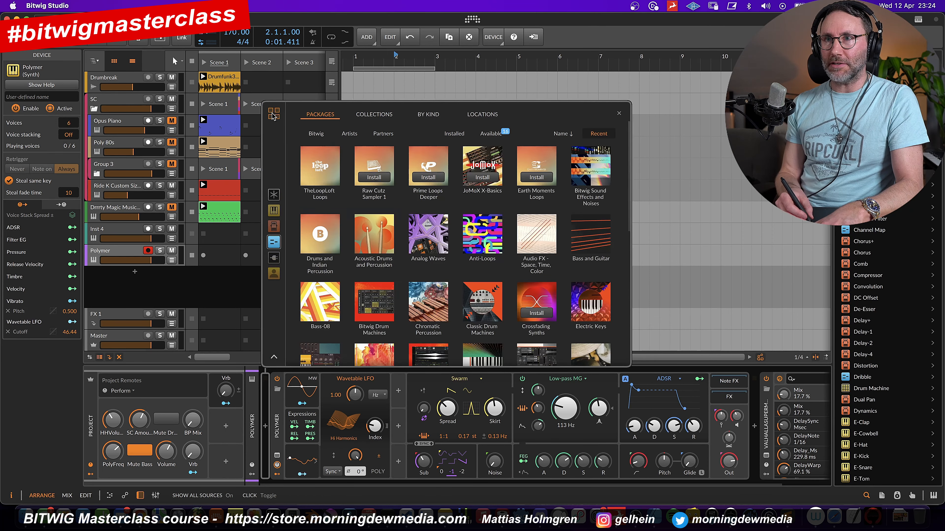
{"action": "left_click", "coordinate": [619, 114]}
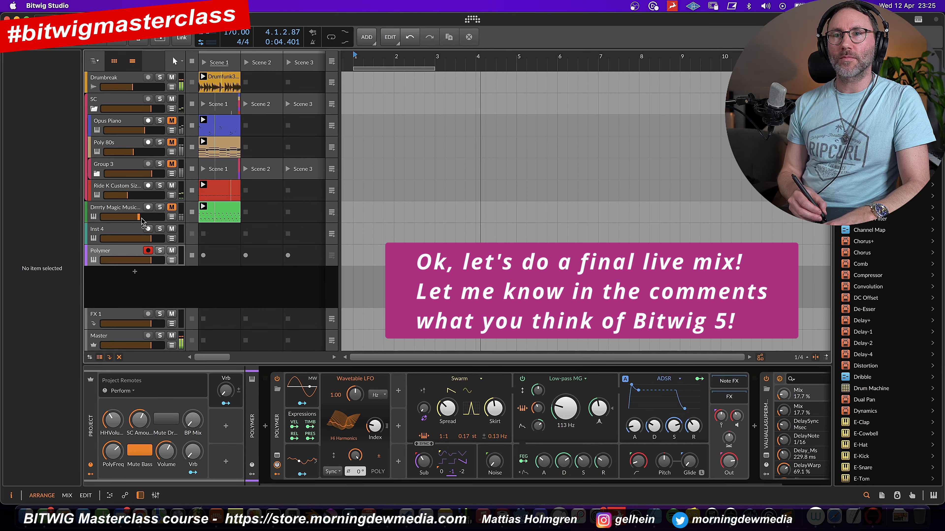
Step: Start the live mix by unmuting Drrty Magic Music Box and Opus Piano and raising Drrty Magic Music Box's volume
{"action": "left_click_drag", "start_coordinate": [108, 217], "coordinate": [149, 217]}
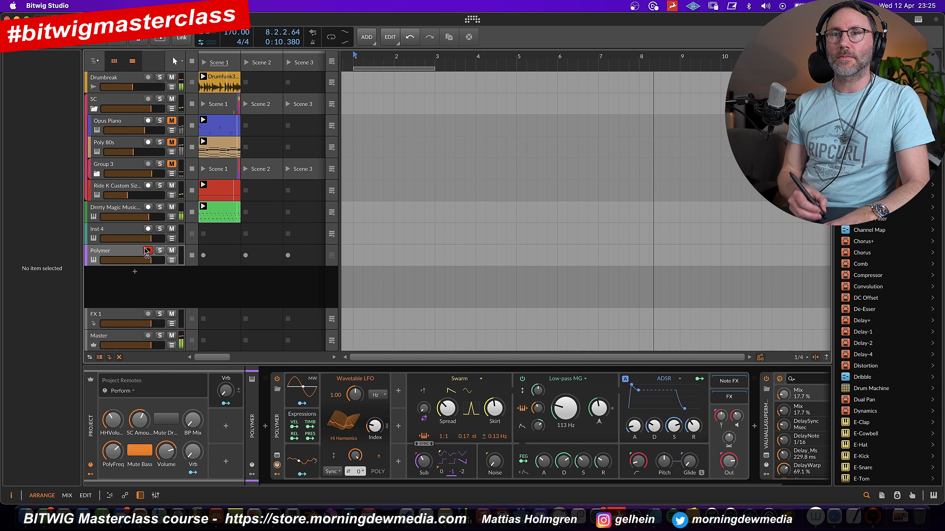
{"action": "mouse_move", "coordinate": [113, 423]}
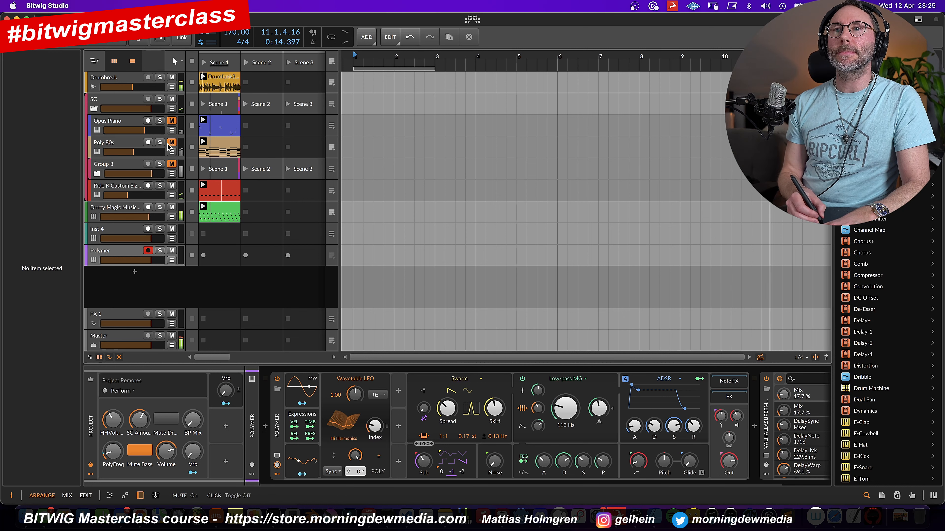
{"action": "left_click", "coordinate": [171, 120]}
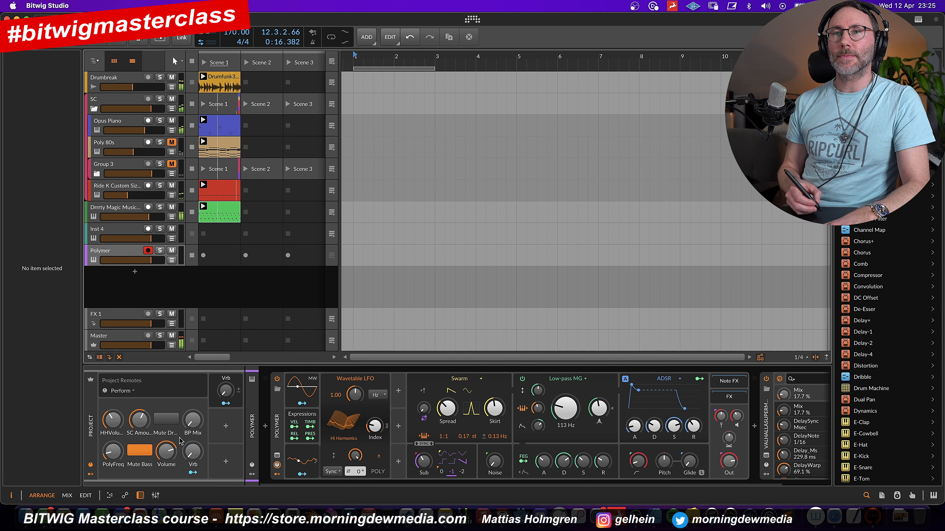
Step: Raise the PolyFreq project remote past 536 Hz and the HHVolume remote to about -5.6 dB
{"action": "mouse_move", "coordinate": [112, 423]}
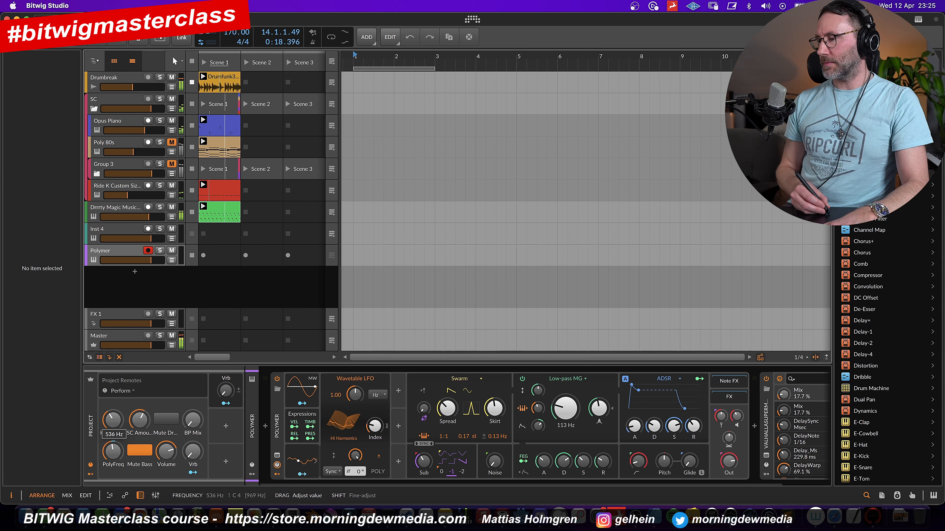
{"action": "left_click_drag", "start_coordinate": [113, 451], "coordinate": [113, 448]}
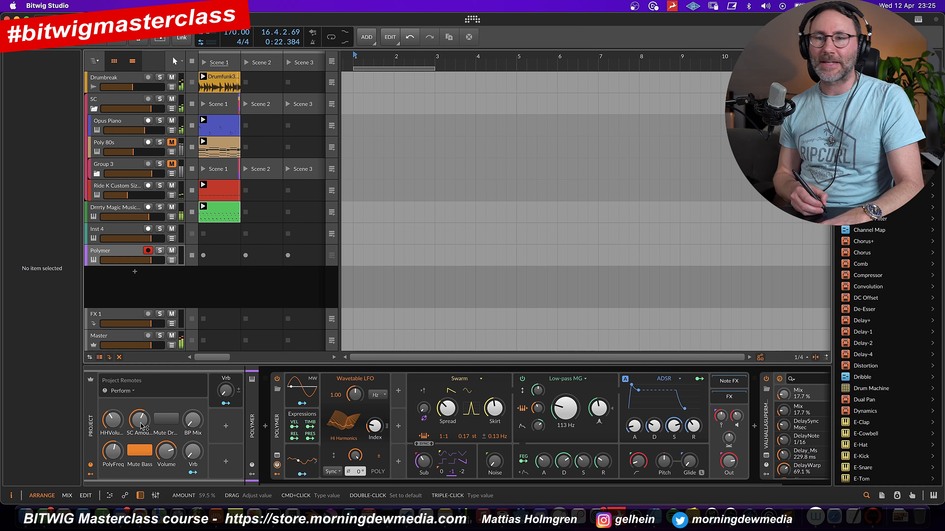
{"action": "mouse_move", "coordinate": [113, 419]}
{"action": "left_click_drag", "start_coordinate": [113, 418], "coordinate": [112, 411]}
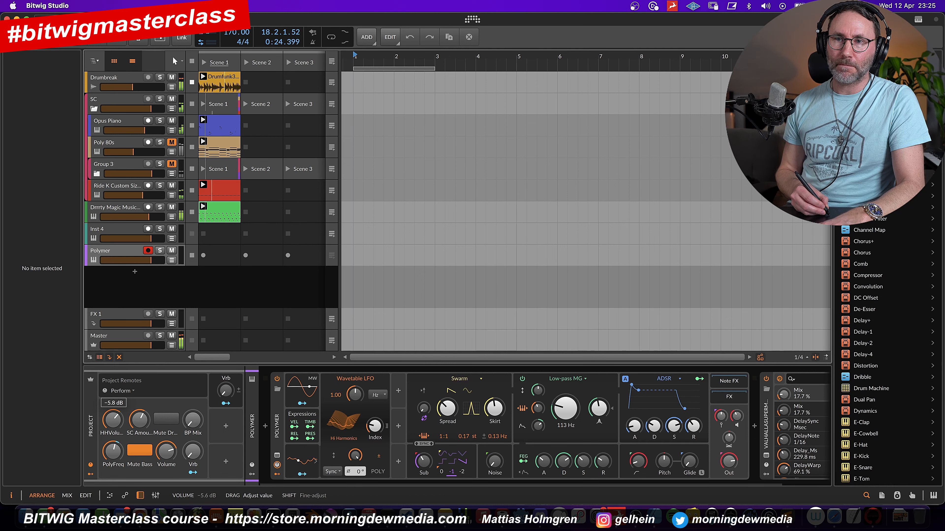
Step: Unmute Poly 80s and perform with the PolyFreq and BP Mix project remotes, sweeping BP Mix up to 89.5%
{"action": "mouse_move", "coordinate": [113, 451]}
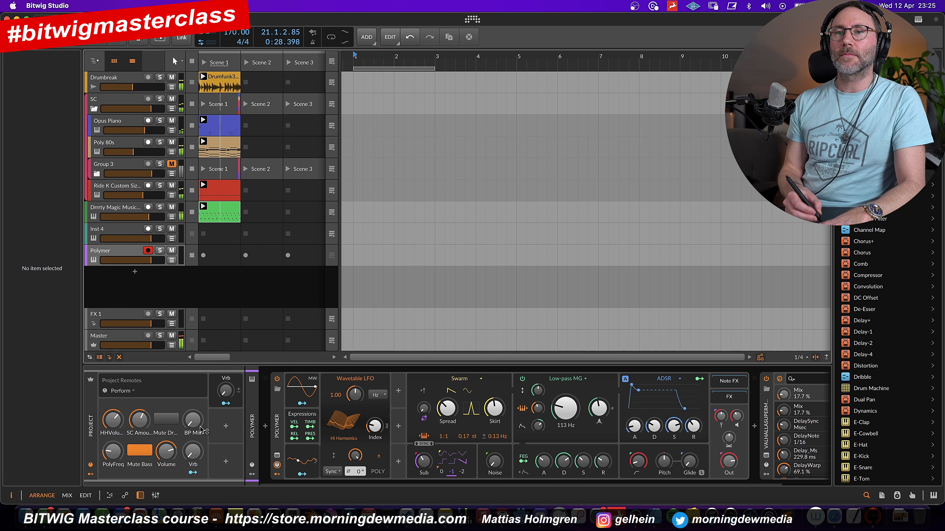
{"action": "left_click_drag", "start_coordinate": [108, 461], "coordinate": [107, 465]}
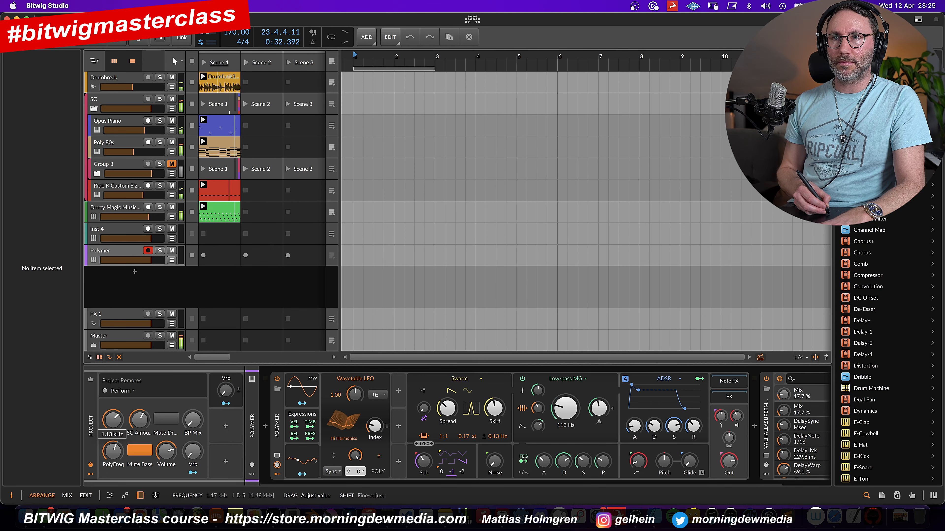
{"action": "left_click_drag", "start_coordinate": [108, 465], "coordinate": [107, 474]}
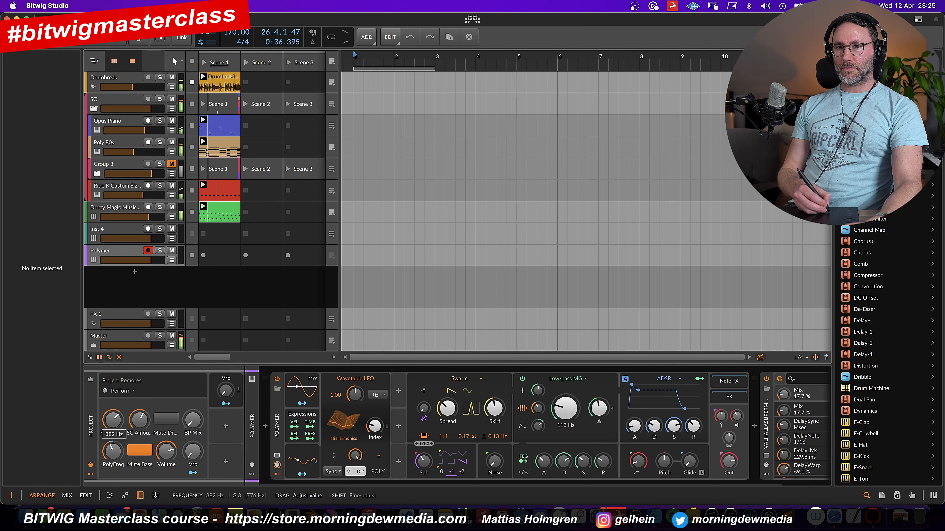
{"action": "left_click_drag", "start_coordinate": [108, 474], "coordinate": [108, 469]}
{"action": "left_click_drag", "start_coordinate": [193, 421], "coordinate": [192, 416]}
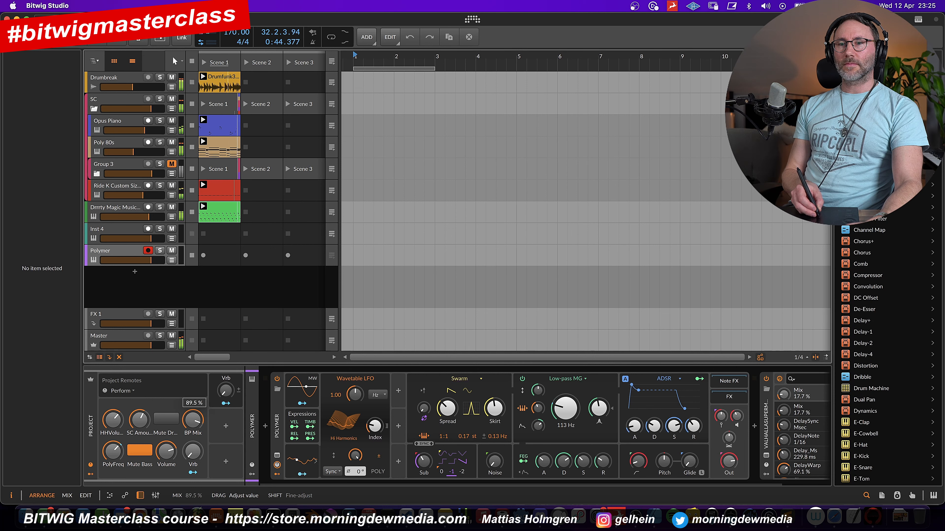
{"action": "left_click_drag", "start_coordinate": [113, 452], "coordinate": [113, 461]}
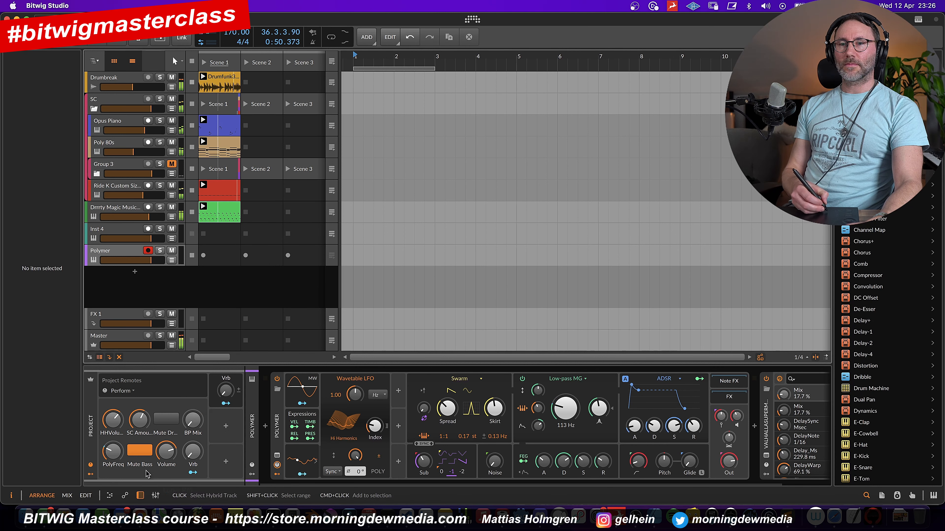
Step: Bring the bass back in by turning off Mute Bass, and perform with the PolyFreq and Vrb project remotes, raising Vrb
{"action": "left_click", "coordinate": [140, 450]}
{"action": "left_click_drag", "start_coordinate": [110, 459], "coordinate": [111, 465]}
{"action": "left_click_drag", "start_coordinate": [193, 454], "coordinate": [193, 445]}
Step: Select the Drrty Magic Music Box track and toggle its Arpeggiator off and on, leaving it off
{"action": "left_click", "coordinate": [130, 216]}
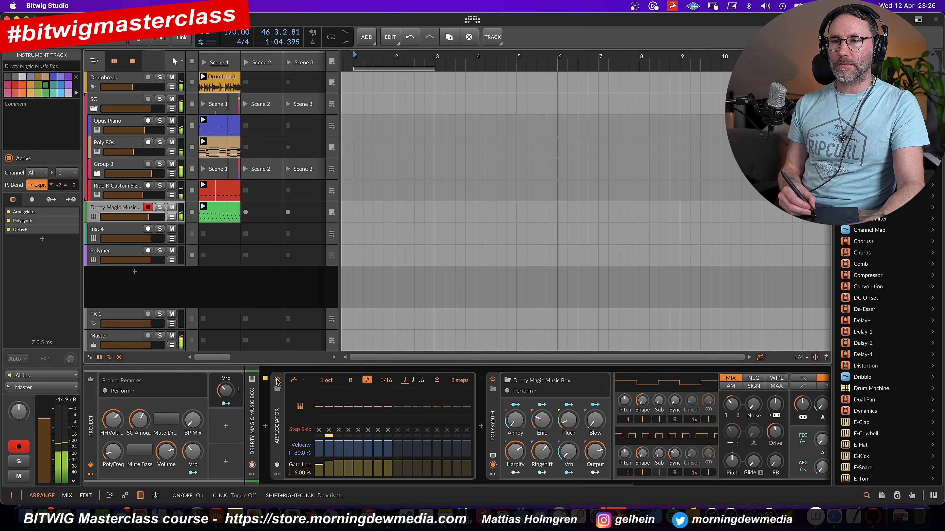
{"action": "left_click", "coordinate": [277, 379]}
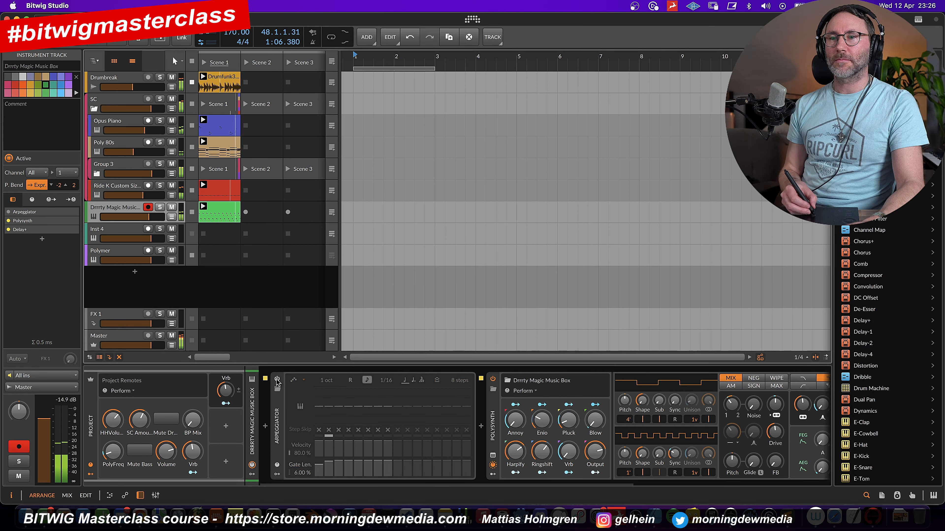
{"action": "left_click", "coordinate": [277, 379]}
{"action": "left_click", "coordinate": [276, 379]}
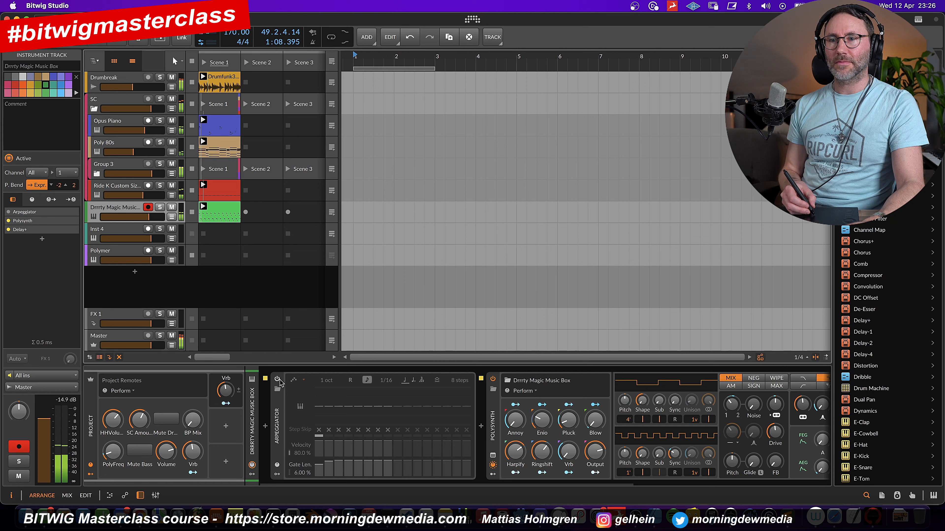
Step: Try the Arpeggiator switched back on with a 1/32 rate, and undo both changes
{"action": "left_click", "coordinate": [276, 379]}
{"action": "left_click_drag", "start_coordinate": [386, 380], "coordinate": [386, 384]}
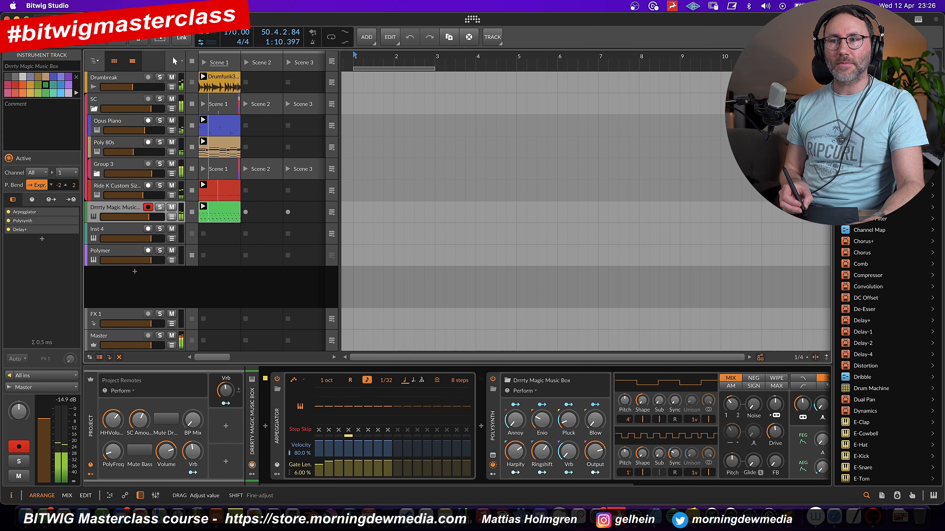
{"action": "left_click", "coordinate": [410, 37]}
{"action": "left_click", "coordinate": [410, 37]}
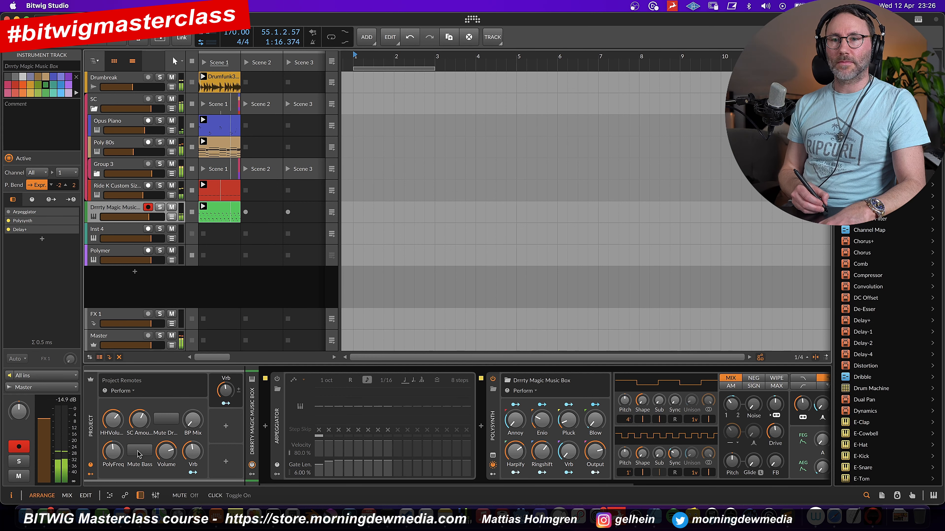
Step: Drop the drums out briefly with Mute Drums, and raise the BP Mix project remote past 54% while lowering PolyFreq
{"action": "left_click", "coordinate": [166, 420]}
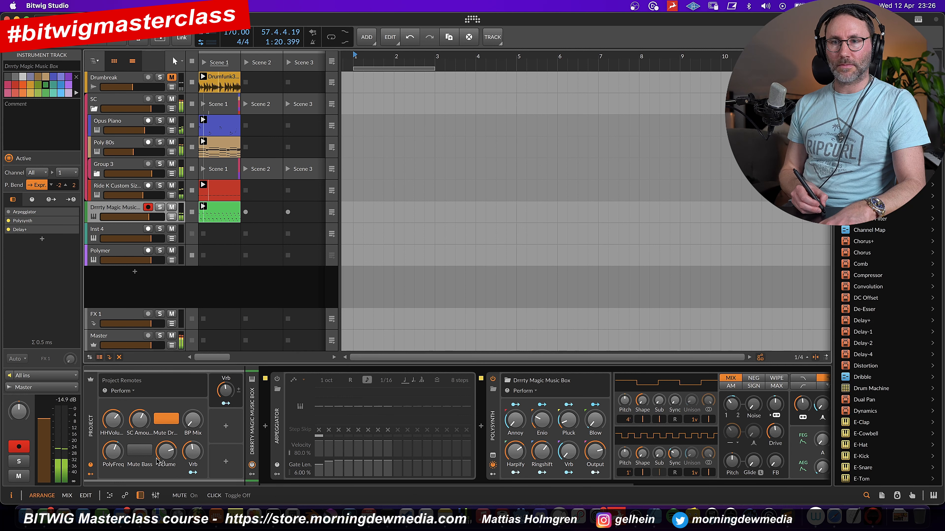
{"action": "left_click", "coordinate": [174, 420]}
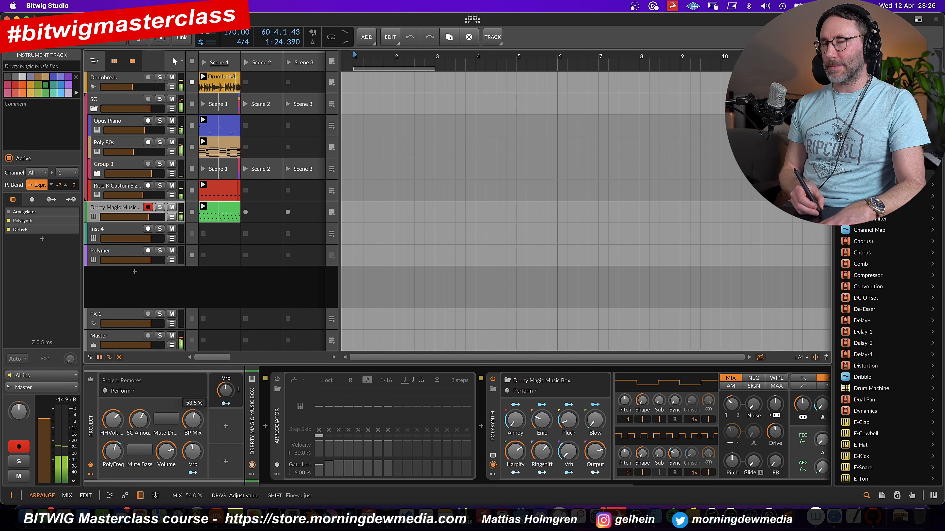
{"action": "left_click_drag", "start_coordinate": [193, 420], "coordinate": [193, 412]}
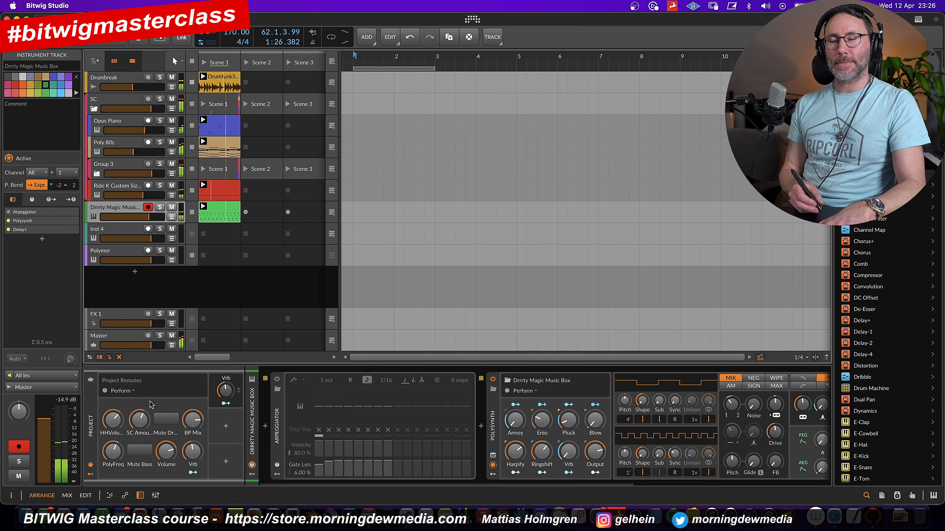
{"action": "left_click_drag", "start_coordinate": [113, 452], "coordinate": [113, 473]}
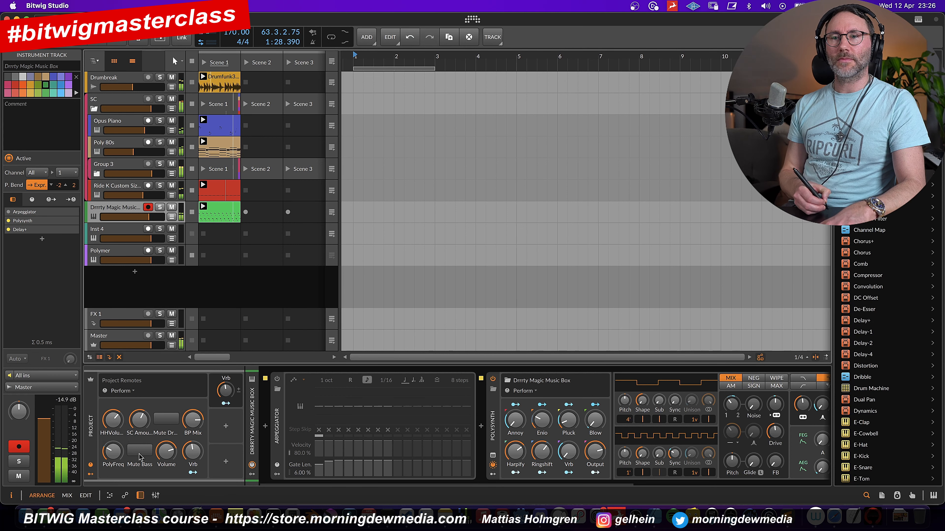
Step: Strip back the mix by muting the drums and turning the HHVolume project remote all the way down
{"action": "mouse_move", "coordinate": [126, 91]}
{"action": "left_mouse_down"}
{"action": "mouse_move", "coordinate": [100, 90]}
{"action": "mouse_move", "coordinate": [129, 87]}
{"action": "left_mouse_up"}
{"action": "left_click", "coordinate": [166, 419]}
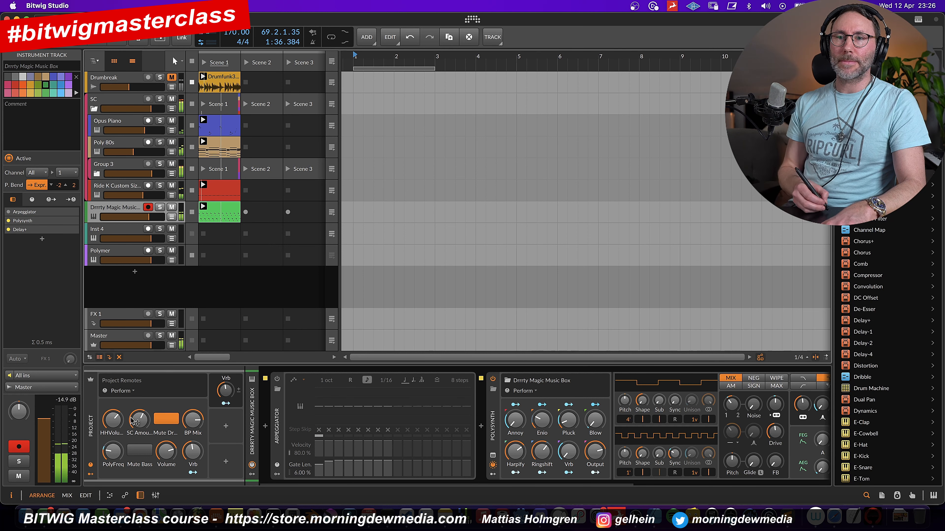
{"action": "left_click_drag", "start_coordinate": [112, 420], "coordinate": [113, 435]}
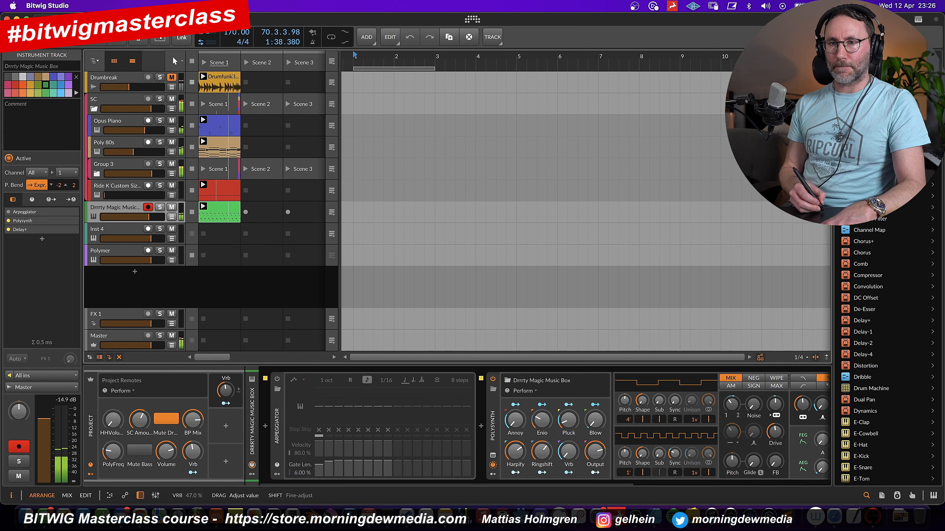
Step: Toggle the Mute Bass project remote repeatedly to cut the bass in and out, leaving the bass muted
{"action": "left_click", "coordinate": [140, 454]}
{"action": "left_click", "coordinate": [143, 455]}
{"action": "left_click", "coordinate": [145, 456]}
{"action": "left_click", "coordinate": [138, 457]}
{"action": "left_click", "coordinate": [131, 459]}
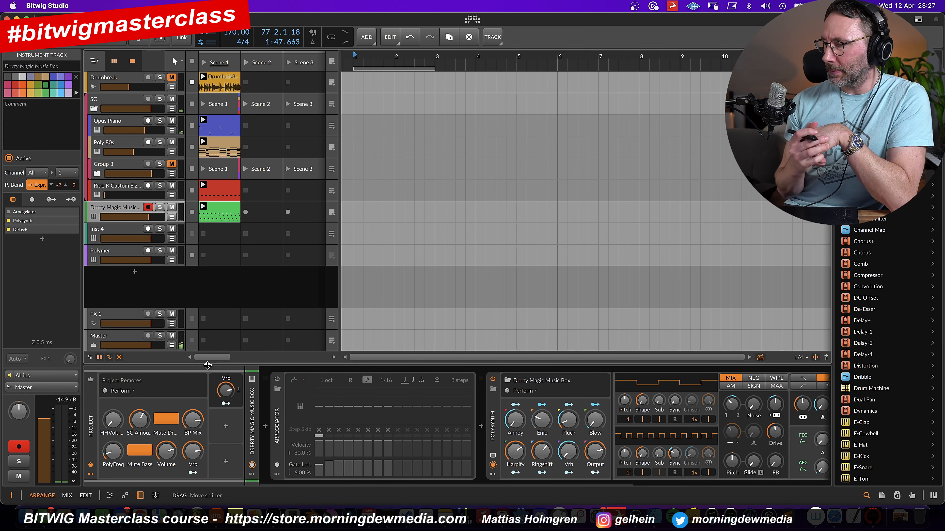